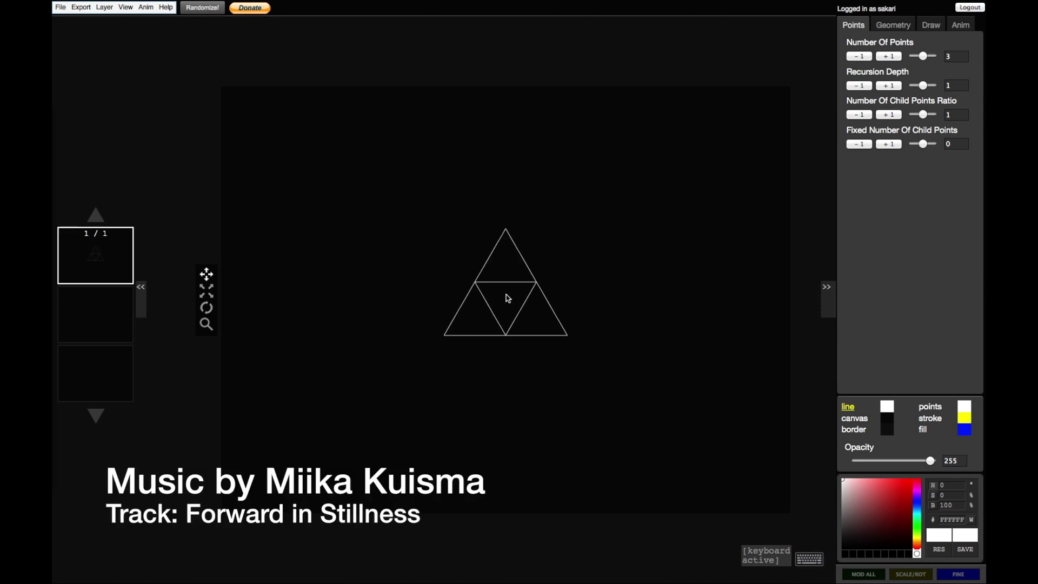
# Step: Set the number of points to 6 and scale the figure up to a radius of about 159 px
pyautogui.press('a')
pyautogui.press('a')
pyautogui.press('a')
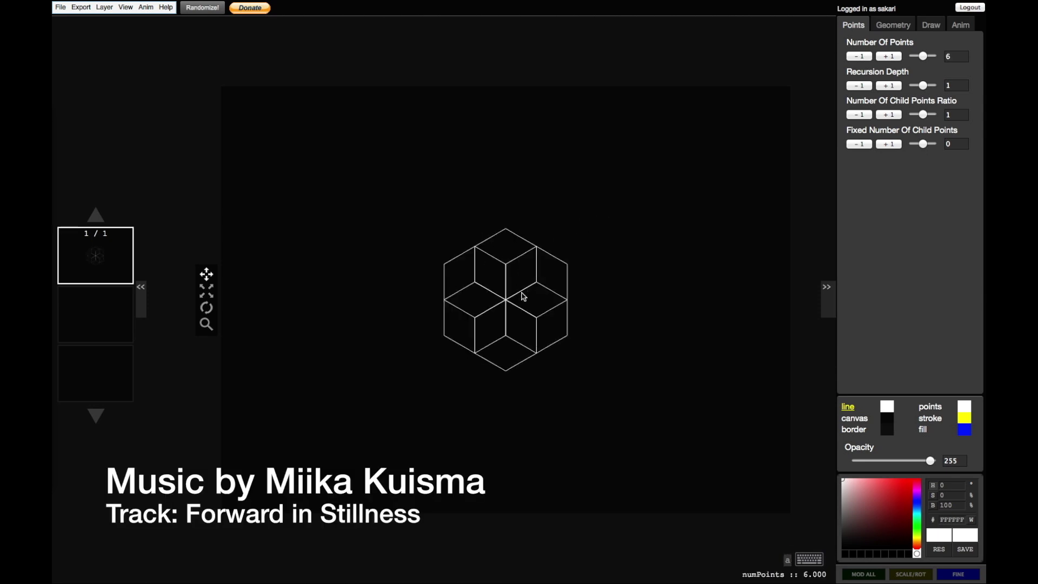
pyautogui.press('2')
pyautogui.moveTo(522, 293); pyautogui.dragTo(559, 190)
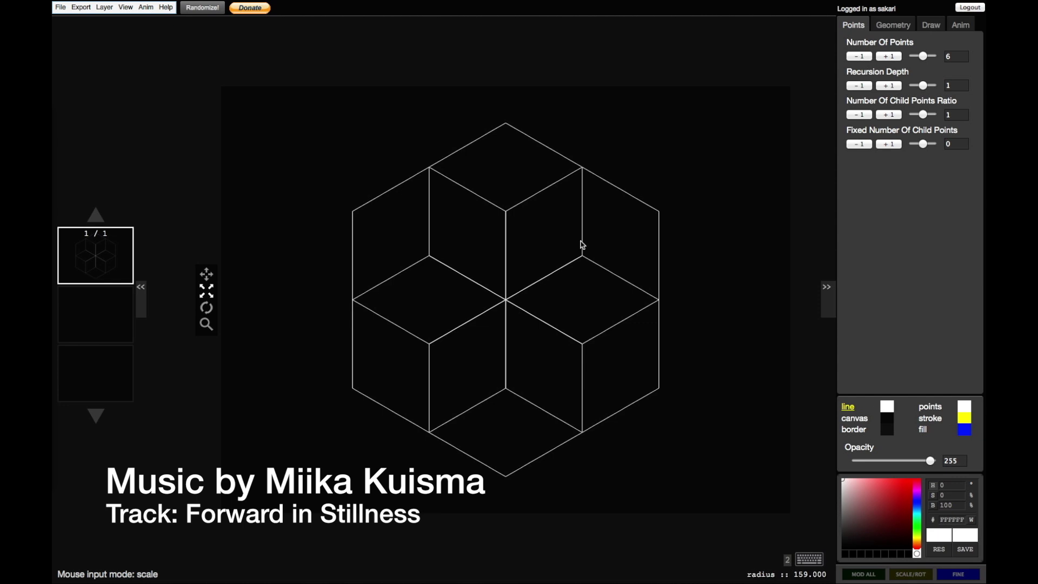
# Step: Alternate the number of child points ratio between 1 and 2 to compare the shapes, finishing at 2
pyautogui.press('5')
pyautogui.press('6')
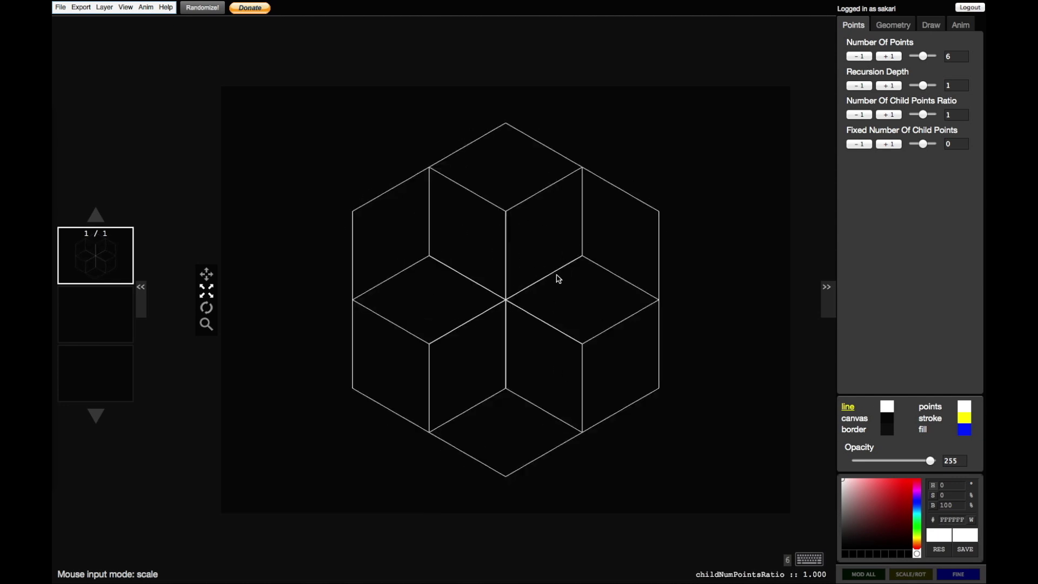
pyautogui.press('5')
pyautogui.press('6')
pyautogui.press('5')
pyautogui.press('6')
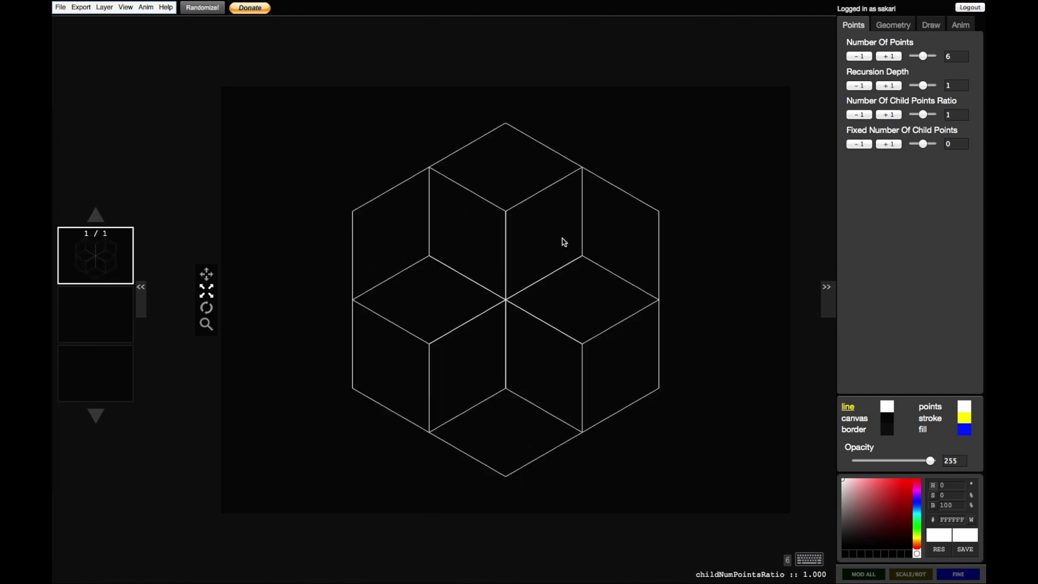
pyautogui.click(889, 115)
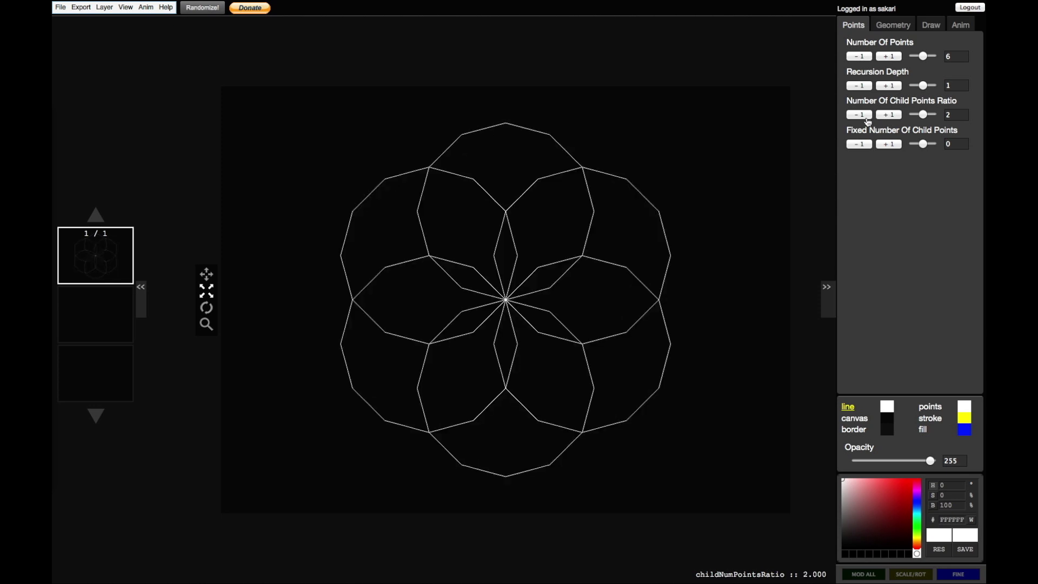
pyautogui.click(869, 115)
pyautogui.click(887, 117)
pyautogui.click(865, 116)
pyautogui.click(889, 117)
pyautogui.click(866, 116)
pyautogui.click(885, 117)
pyautogui.click(865, 115)
pyautogui.click(889, 115)
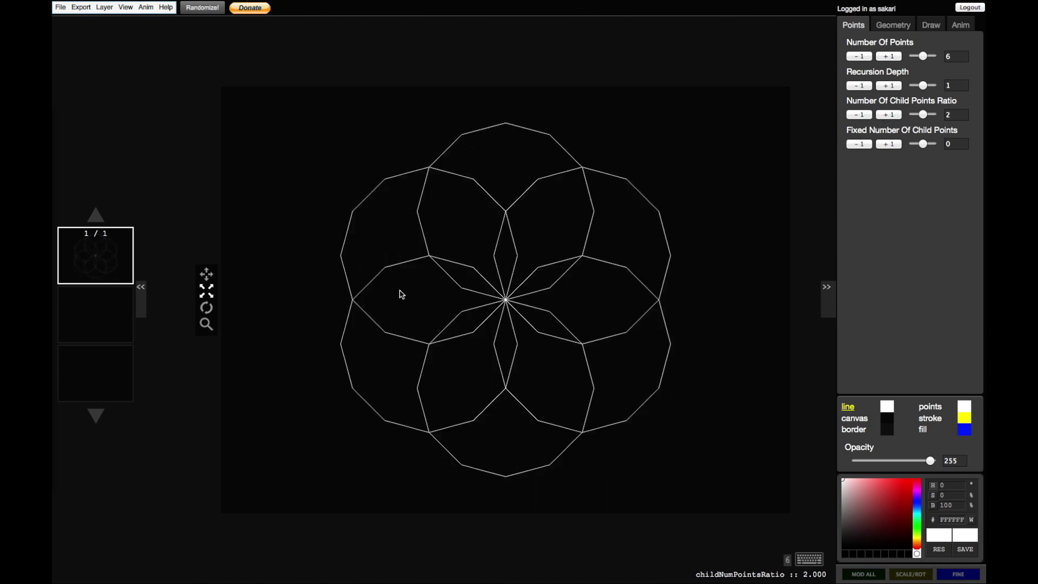
# Step: Try raising the number of child points ratio up to 6, lower it to 1, and return it to 2
pyautogui.click(894, 117)
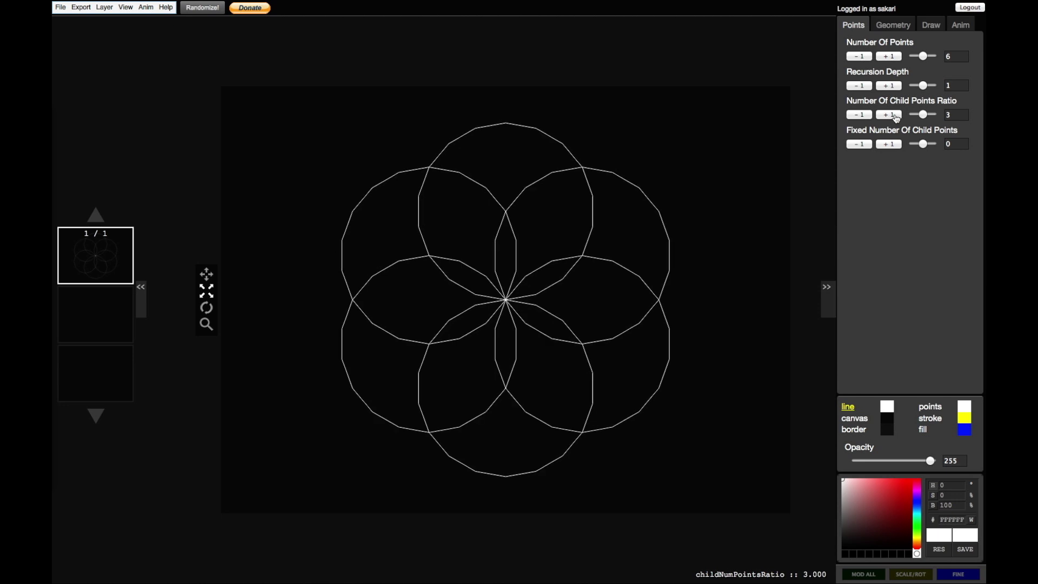
pyautogui.click(893, 116)
pyautogui.click(893, 116)
pyautogui.click(892, 115)
pyautogui.click(860, 115)
pyautogui.click(860, 116)
pyautogui.click(860, 115)
pyautogui.click(860, 115)
pyautogui.click(860, 115)
pyautogui.click(889, 115)
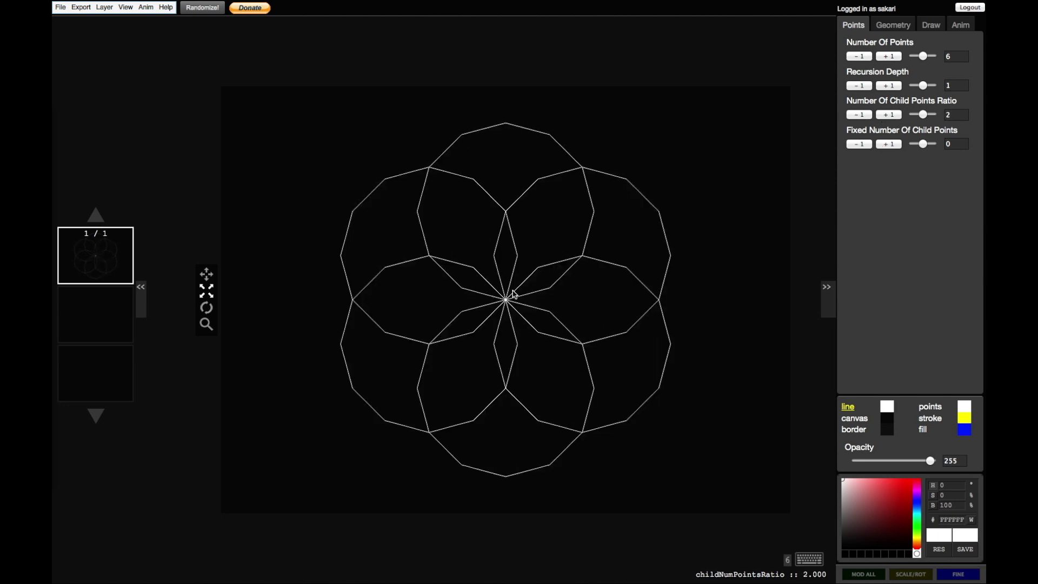
# Step: Turn on modifying all layers and scale the flower figure up to a radius of about 235.5 px
pyautogui.press('space')
pyautogui.press('space')
pyautogui.press('space')
pyautogui.press('2')
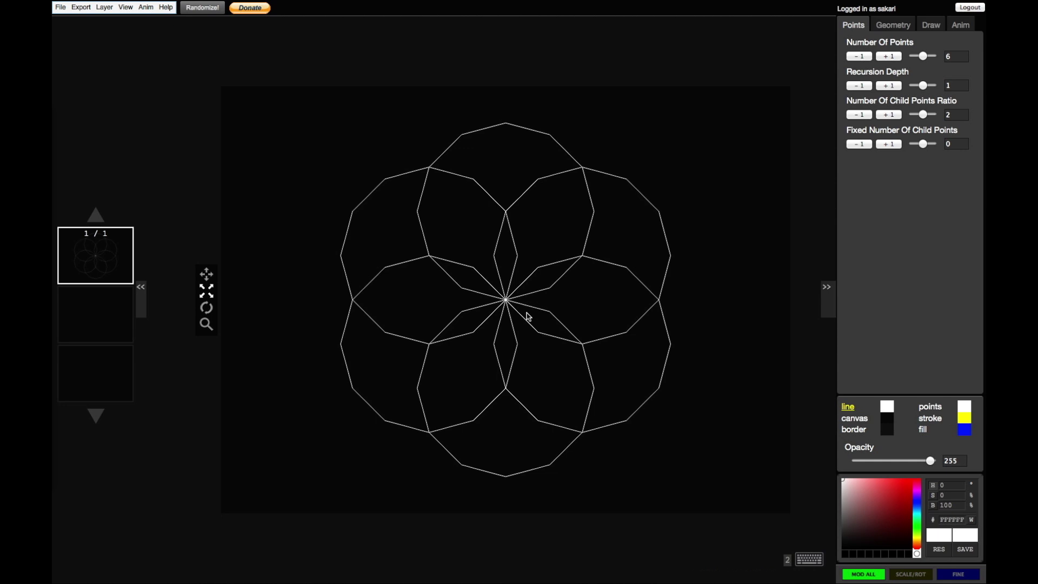
pyautogui.moveTo(504, 299); pyautogui.dragTo(565, 152)
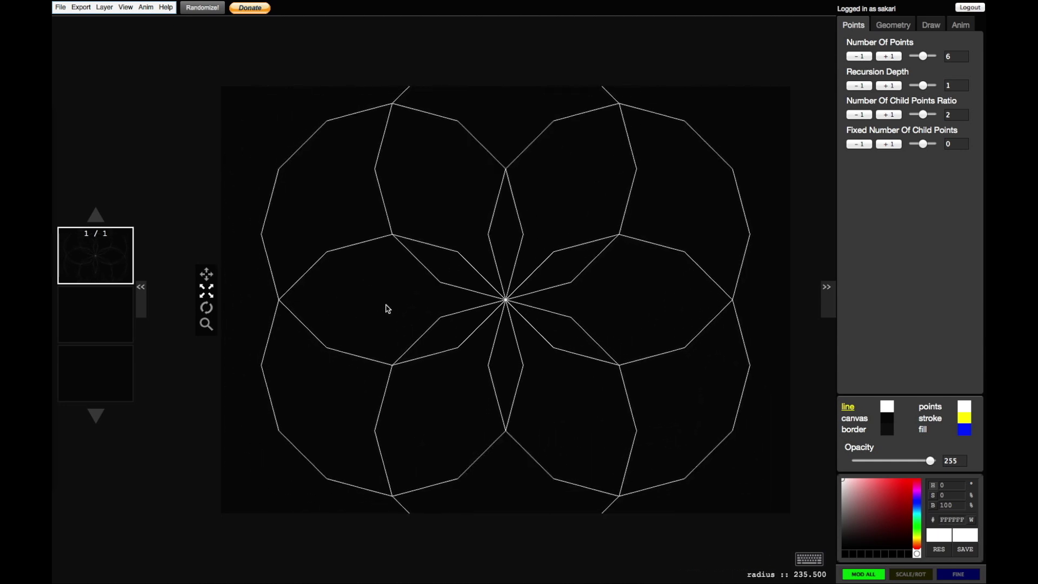
# Step: Copy the flower layer once and switch between the original and the copy
pyautogui.click(104, 7)
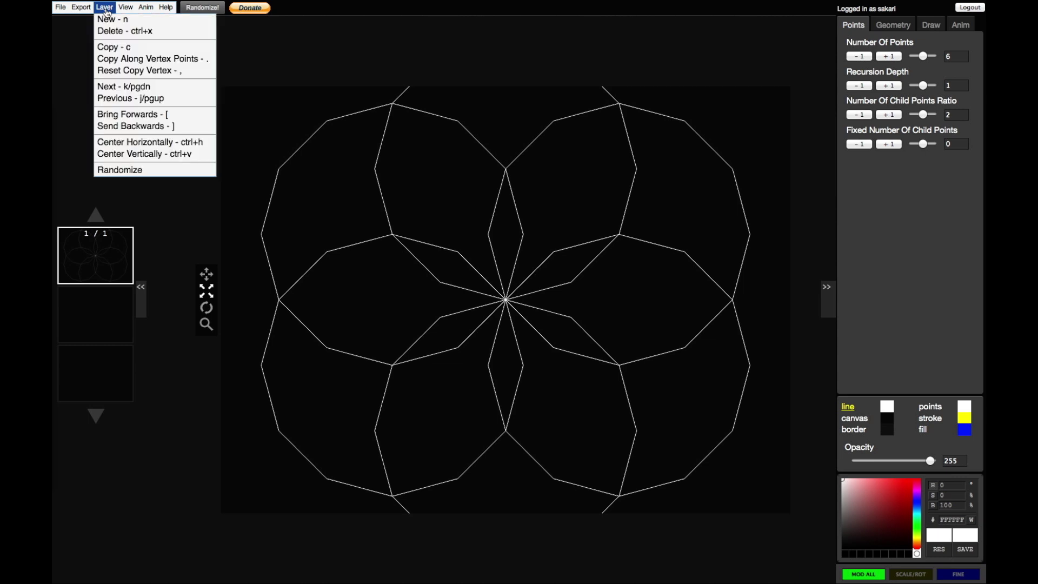
pyautogui.click(125, 45)
pyautogui.press('2')
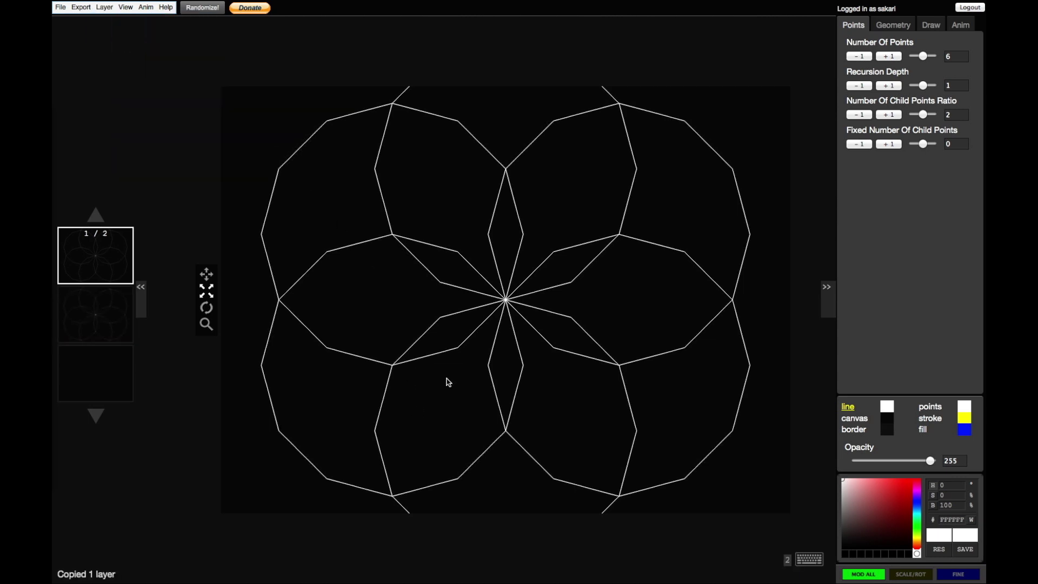
pyautogui.click(103, 312)
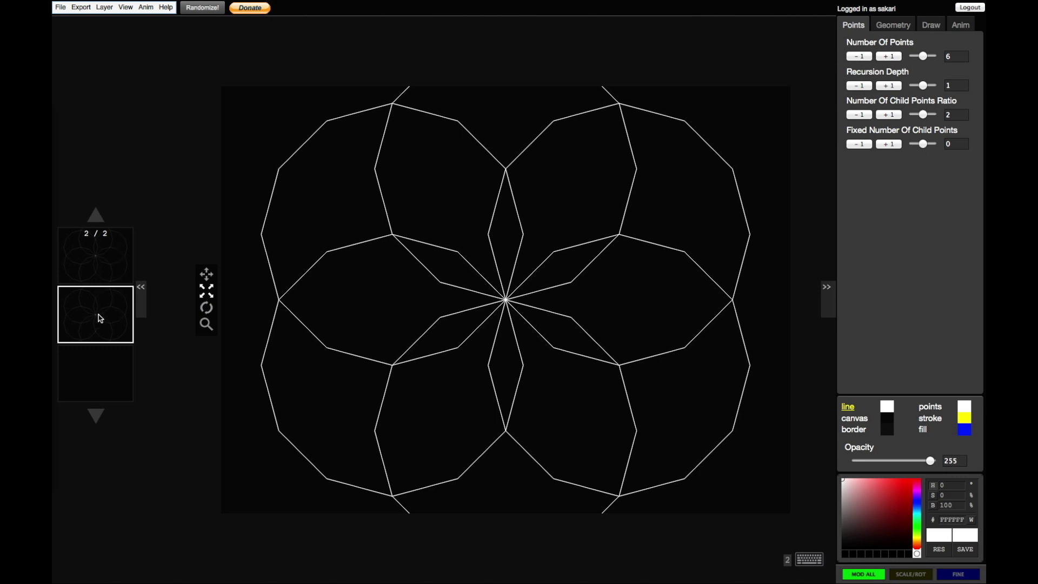
pyautogui.click(115, 263)
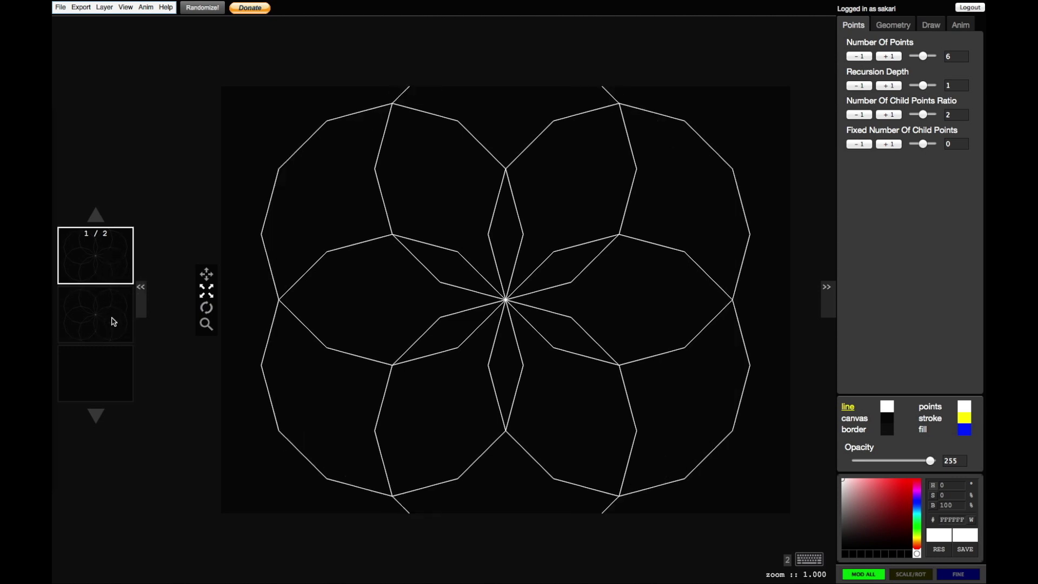
# Step: Select the other layer and raise the number of points to 12 on one of the two layers
pyautogui.click(112, 320)
pyautogui.click(892, 57)
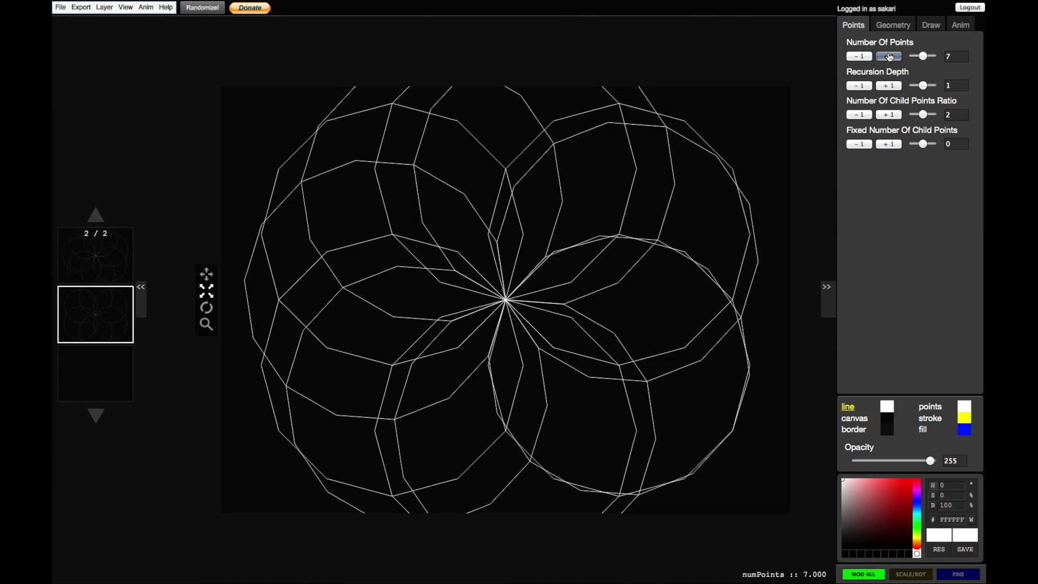
pyautogui.click(891, 56)
pyautogui.click(890, 57)
pyautogui.click(891, 57)
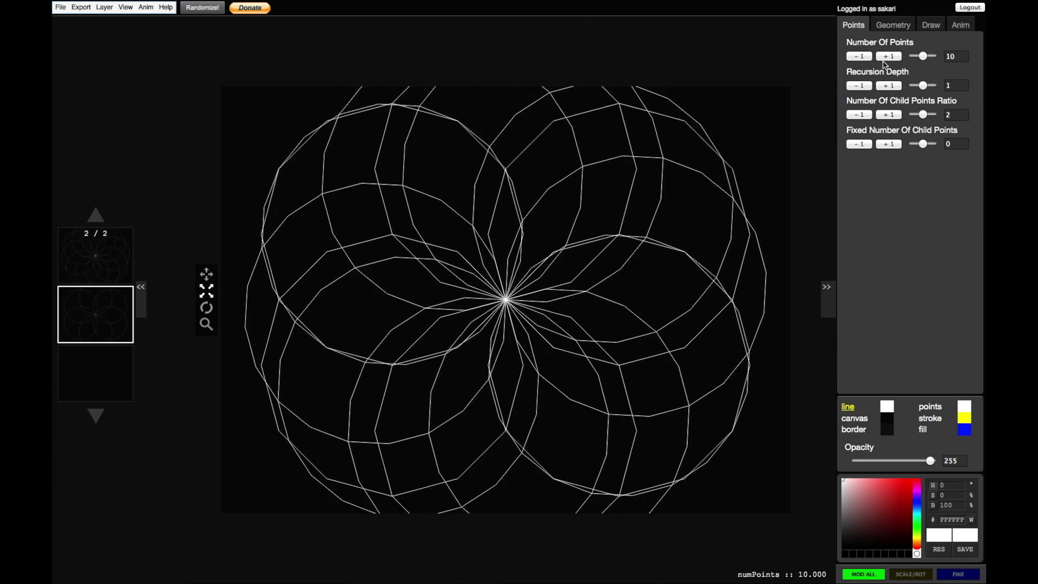
pyautogui.click(890, 57)
pyautogui.click(890, 57)
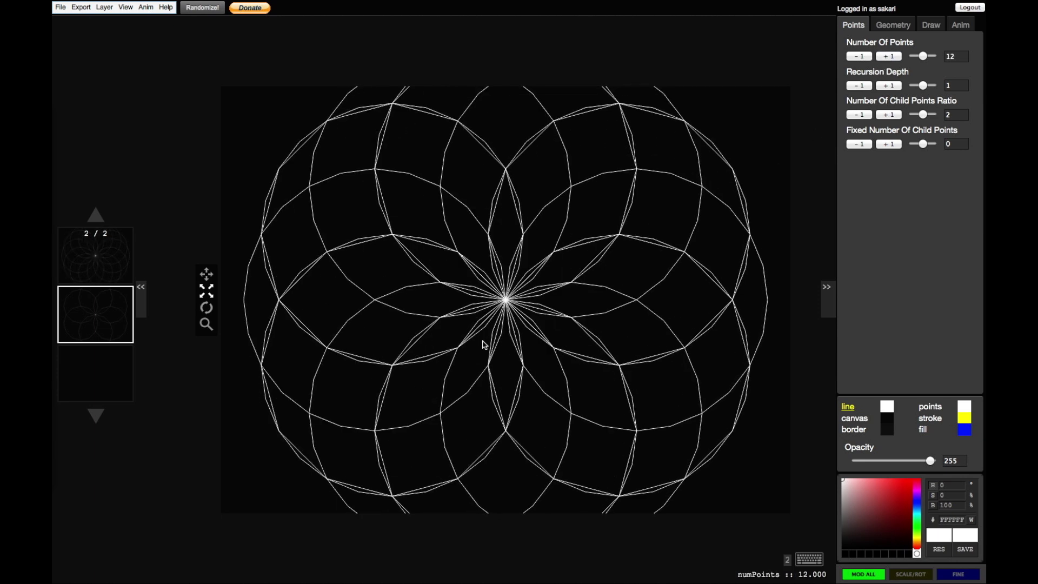
# Step: Switch between the two layers to compare their point settings, keeping the modify-all mode on
pyautogui.click(123, 270)
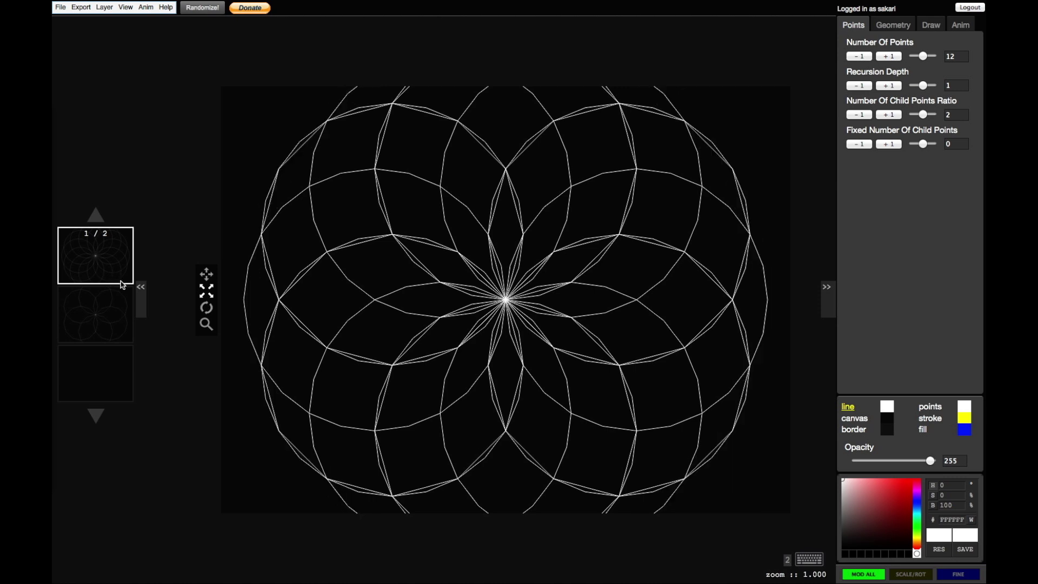
pyautogui.click(104, 325)
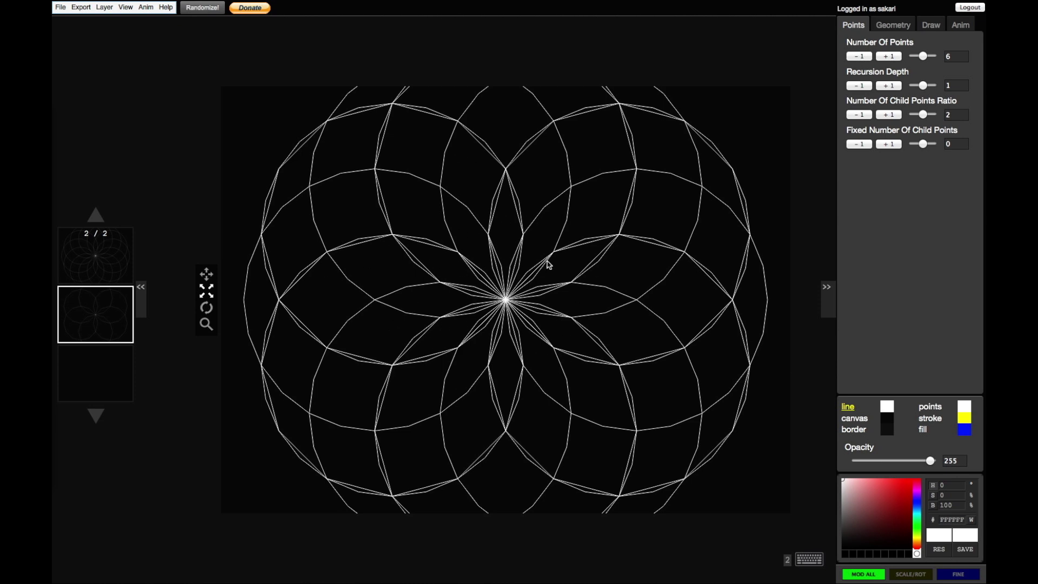
pyautogui.press('space')
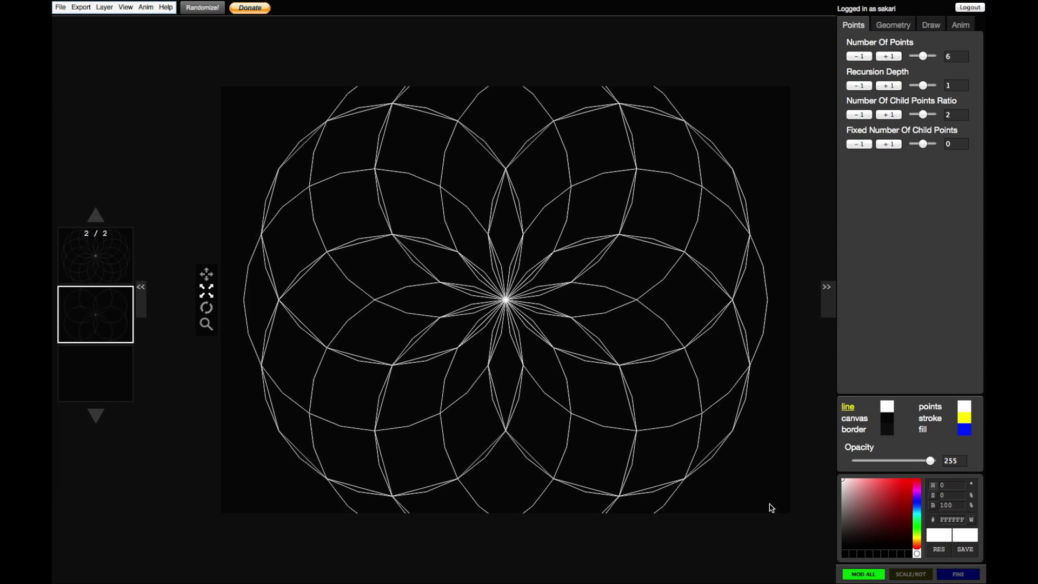
pyautogui.press('space')
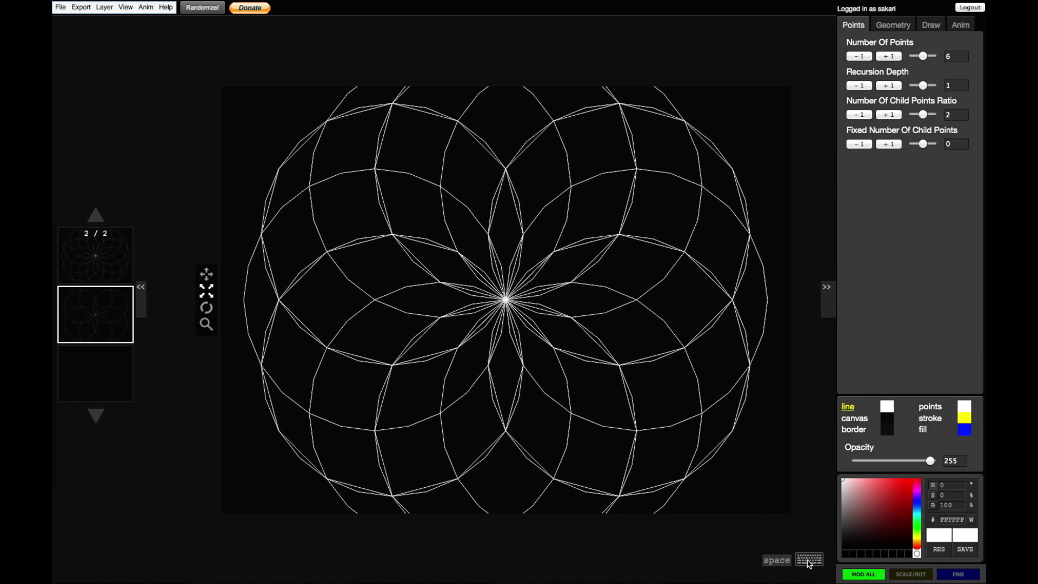
pyautogui.press('space')
pyautogui.click(115, 253)
pyautogui.click(104, 308)
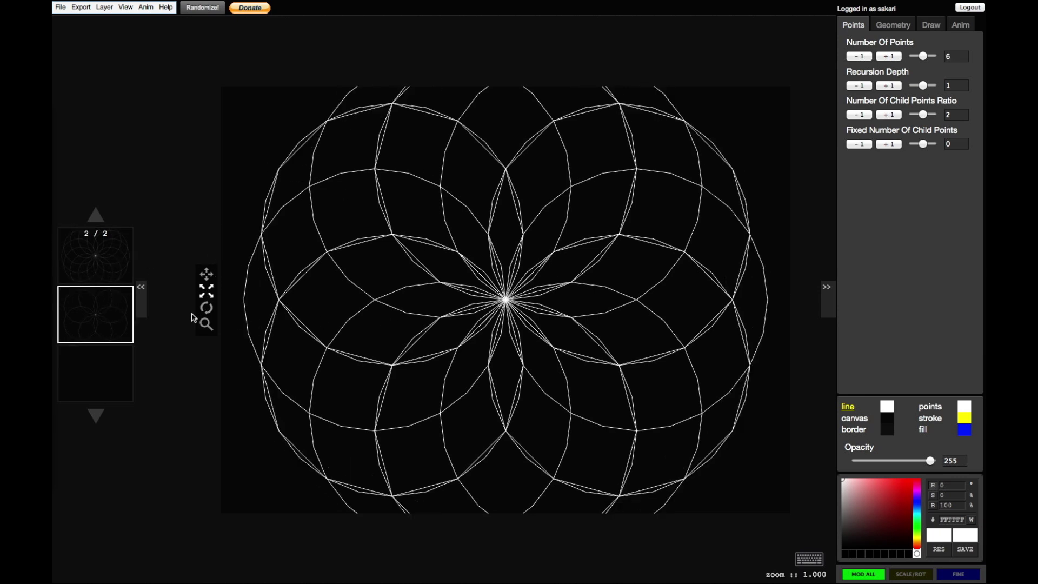
# Step: Move both layers together to about origo X 491, Y 359, and change to the scale mode
pyautogui.click(207, 275)
pyautogui.moveTo(518, 286)
pyautogui.mouseDown()
pyautogui.moveTo(444, 322)
pyautogui.moveTo(537, 267)
pyautogui.moveTo(507, 273)
pyautogui.mouseUp()
pyautogui.click(206, 293)
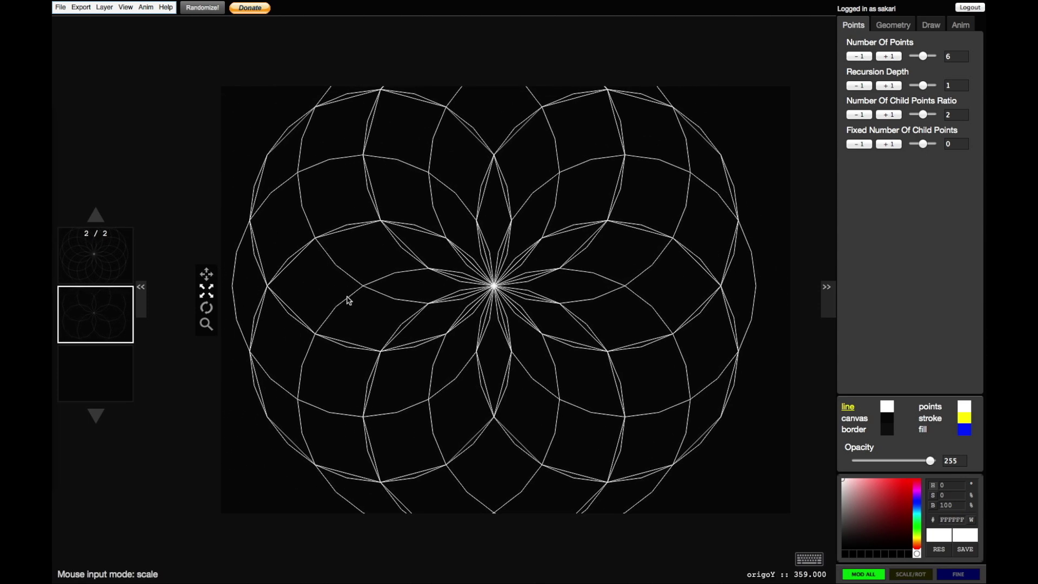
# Step: Reduce the radius of both layers to about 147 px and scale them back up to about 198 px
pyautogui.click(894, 25)
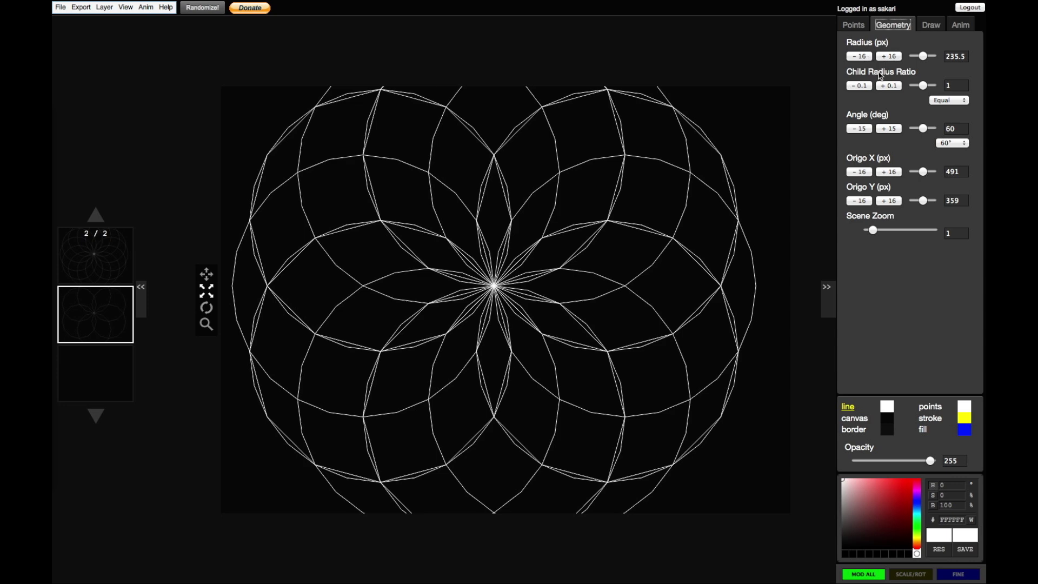
pyautogui.moveTo(923, 56); pyautogui.dragTo(912, 61)
pyautogui.press('space')
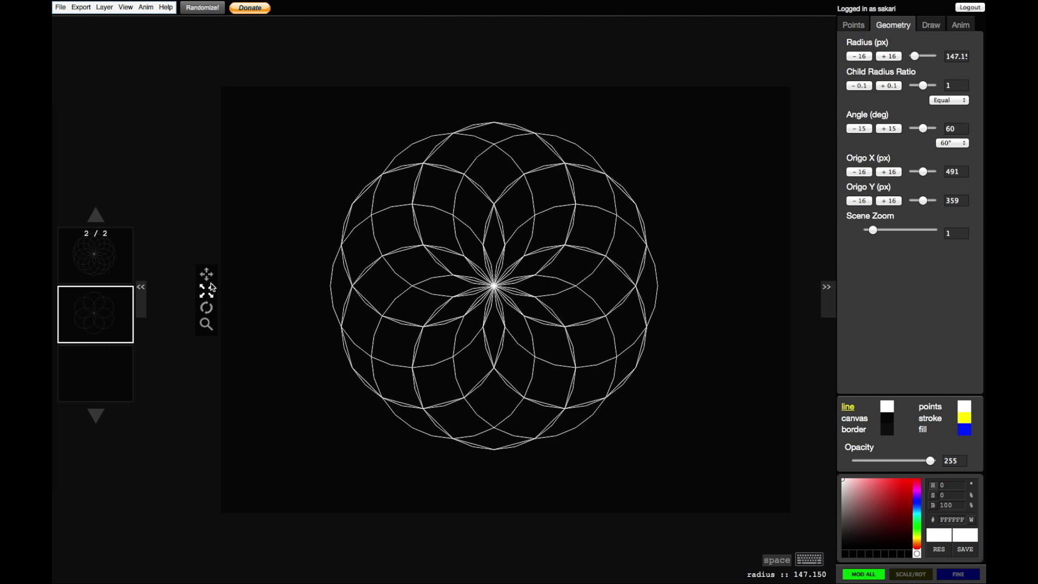
pyautogui.moveTo(494, 292); pyautogui.dragTo(509, 238)
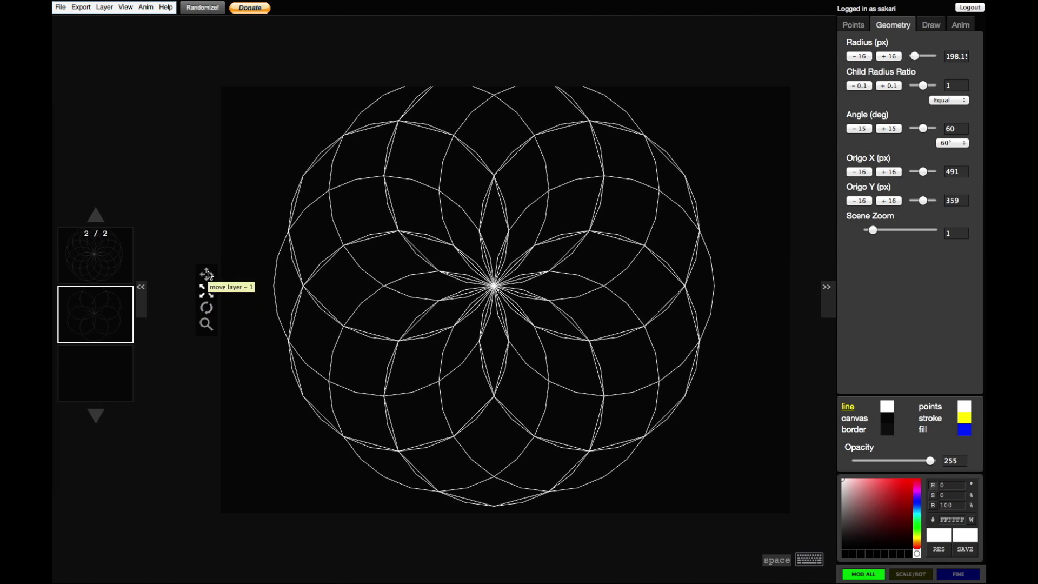
# Step: Activate the move layer mode and center both layers horizontally and vertically on the canvas
pyautogui.click(207, 324)
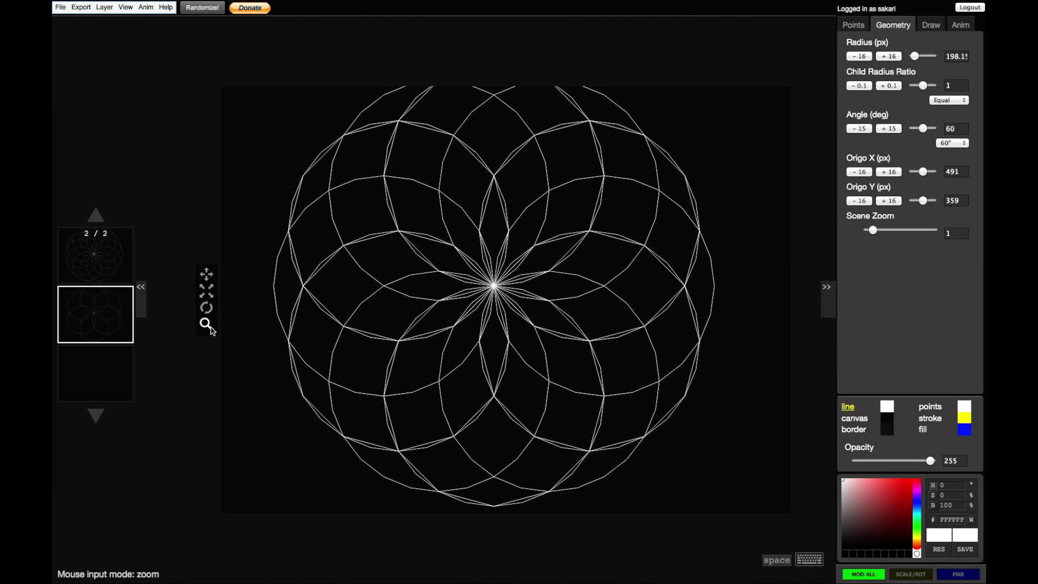
pyautogui.click(207, 293)
pyautogui.click(206, 274)
pyautogui.click(108, 8)
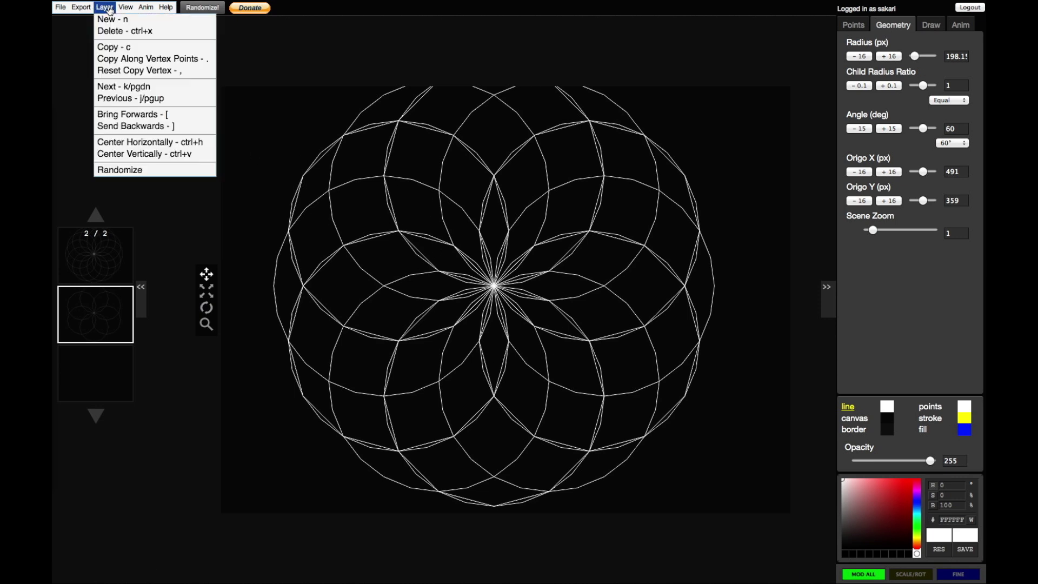
pyautogui.click(137, 143)
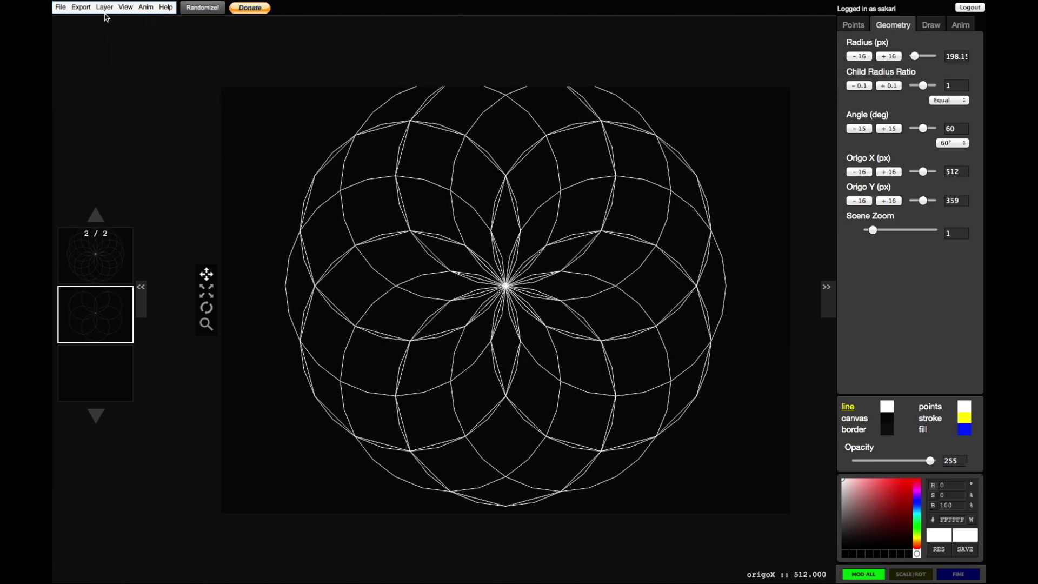
pyautogui.click(106, 8)
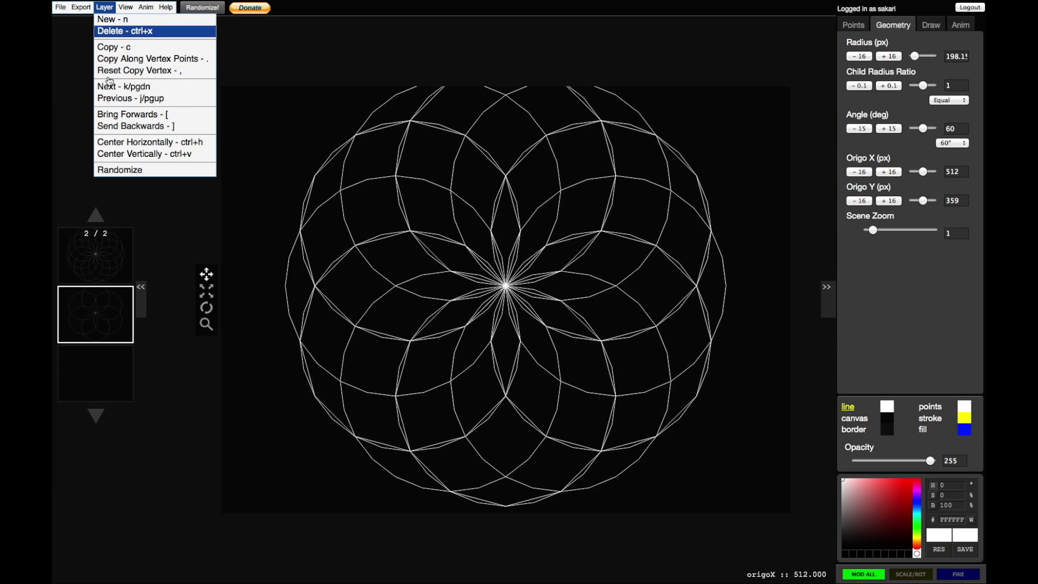
pyautogui.click(130, 154)
# Step: Turn off modifying all layers, move only the selected six-point layer up to about Y 239, and center it horizontally
pyautogui.press('space')
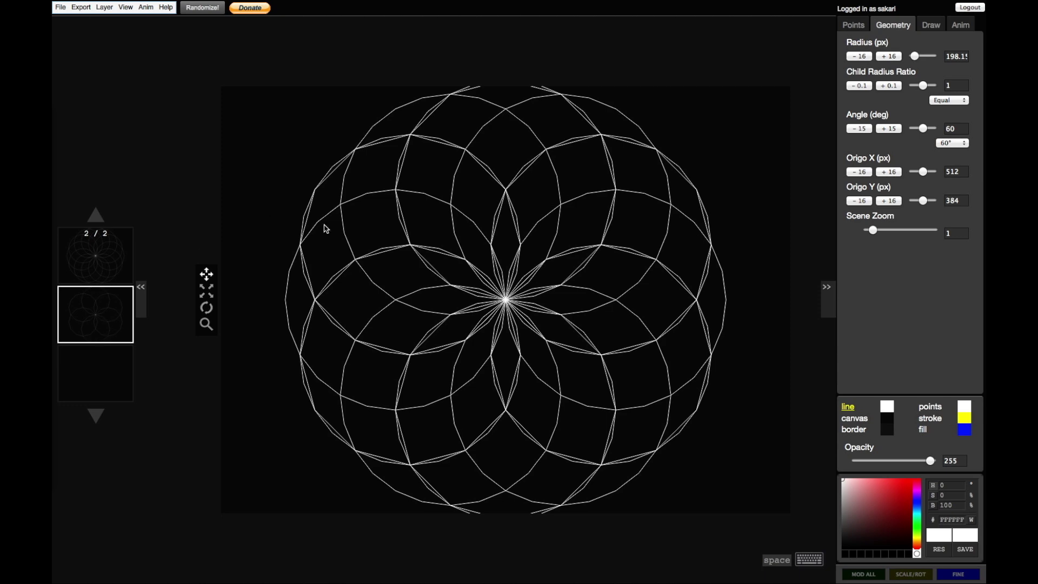
pyautogui.moveTo(492, 285); pyautogui.dragTo(478, 213)
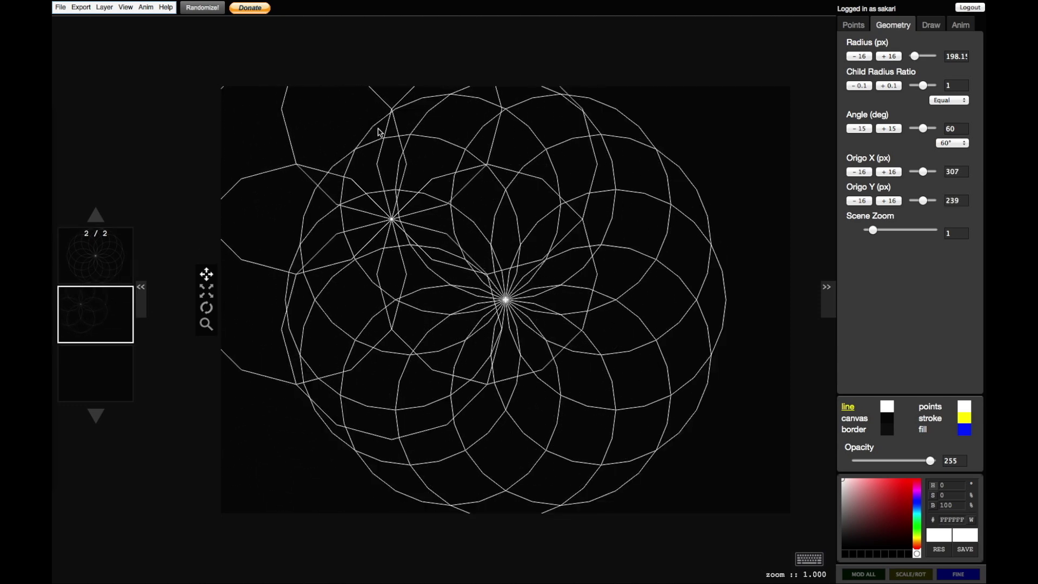
pyautogui.click(110, 10)
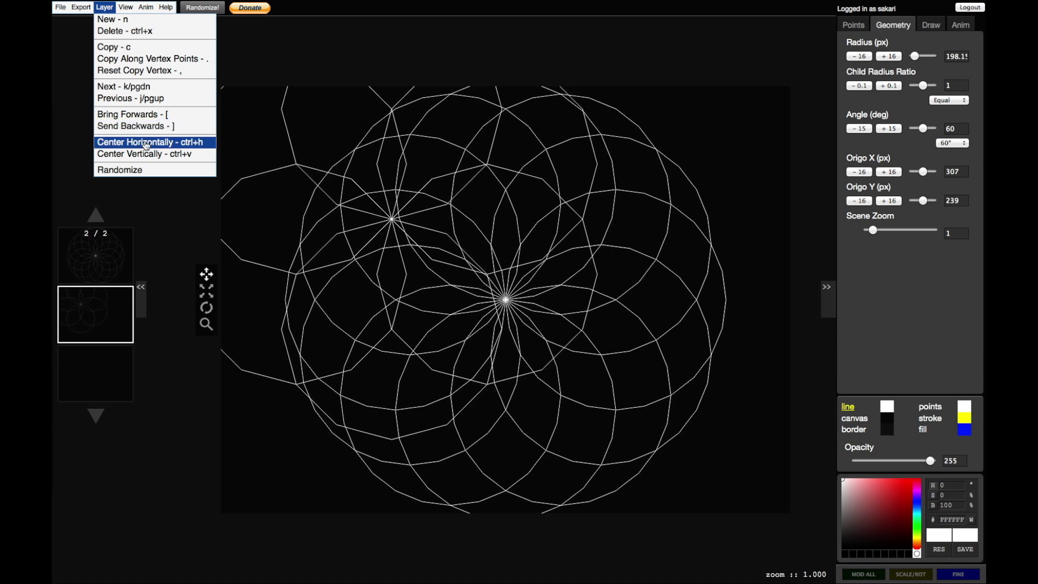
pyautogui.click(145, 143)
# Step: Move the selected six-point layer away from the center to about origo X 206, Y 306
pyautogui.press('space')
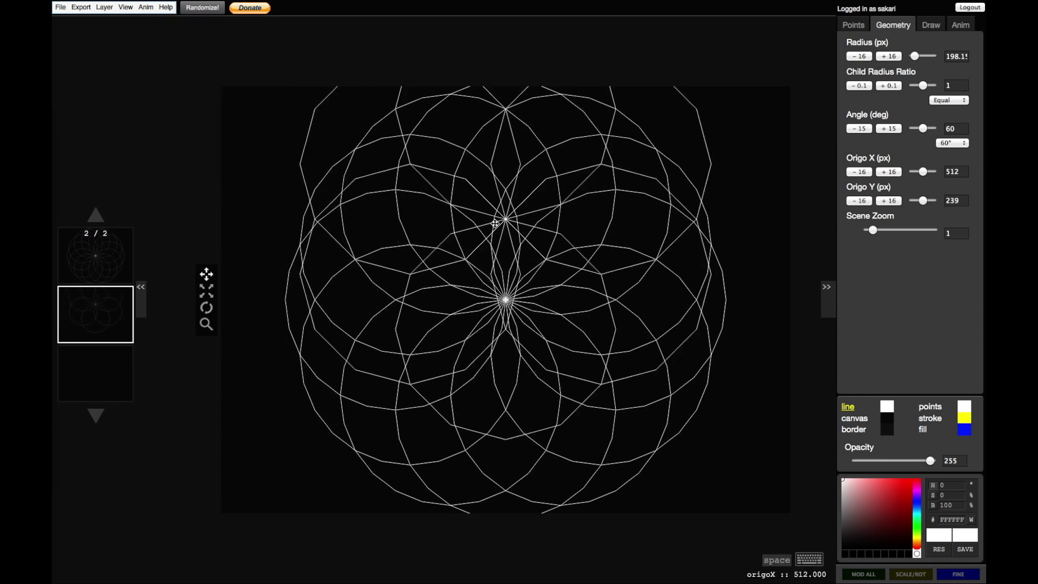
pyautogui.moveTo(491, 219); pyautogui.dragTo(361, 288)
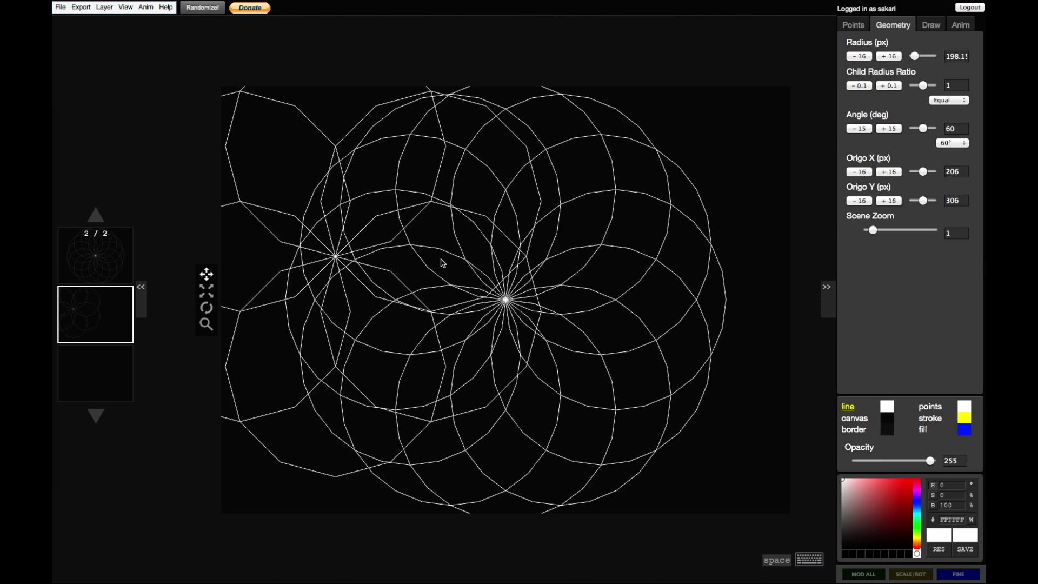
# Step: Move the selected six-point layer to about origo X 314, Y 285, and center it horizontally and vertically on the canvas
pyautogui.moveTo(311, 227); pyautogui.dragTo(368, 240)
pyautogui.click(105, 7)
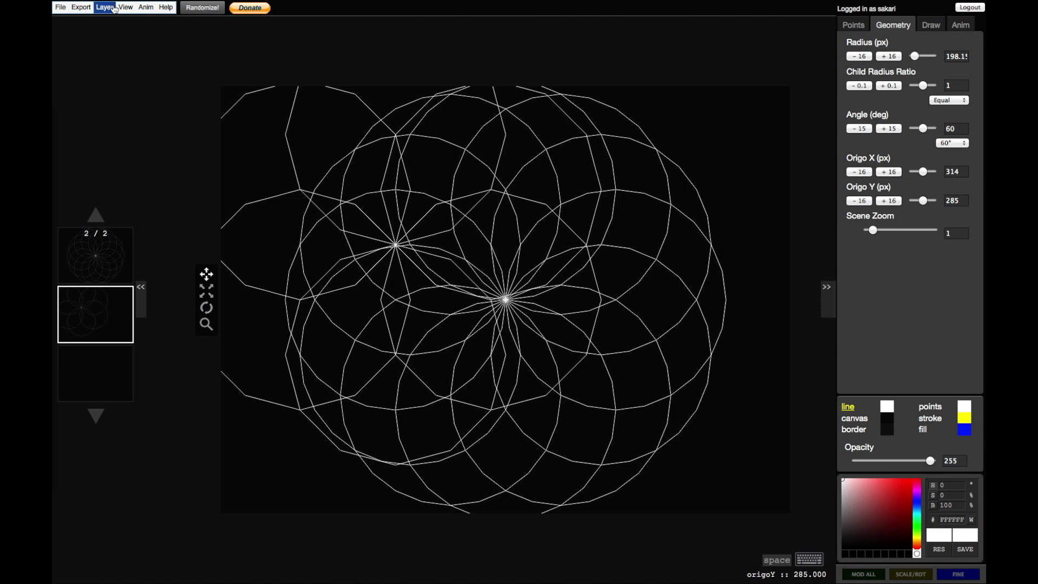
pyautogui.click(157, 143)
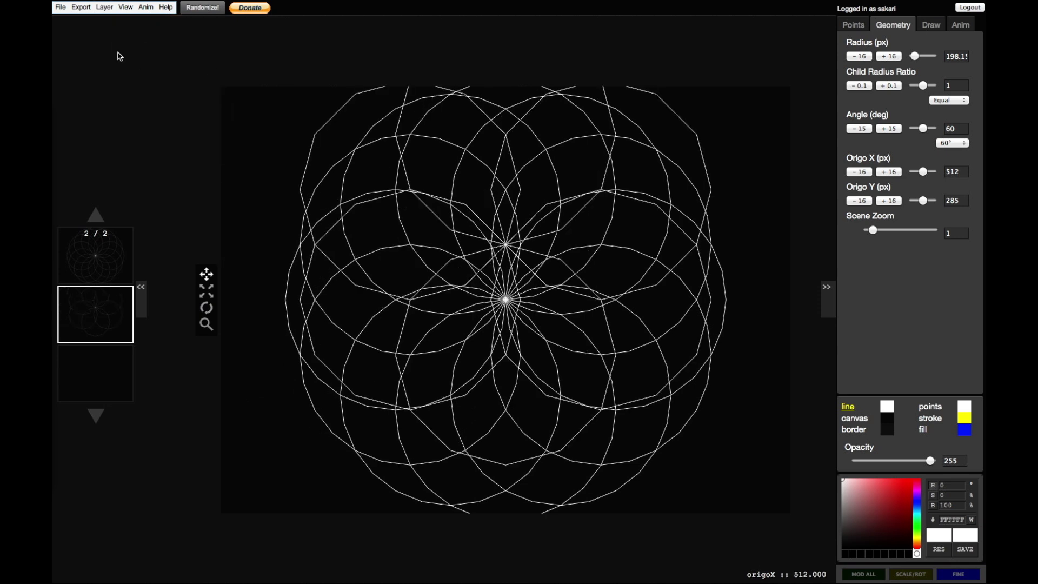
pyautogui.click(107, 7)
pyautogui.click(144, 155)
# Step: Turn on modifying all layers and copy both layers
pyautogui.press('space')
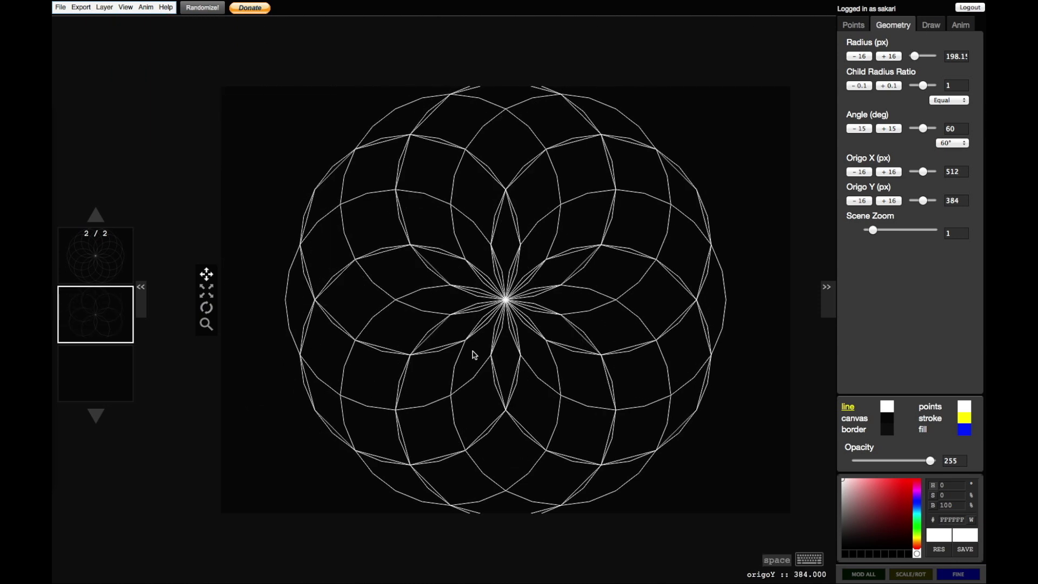
pyautogui.press('space')
pyautogui.press('space')
pyautogui.press('space')
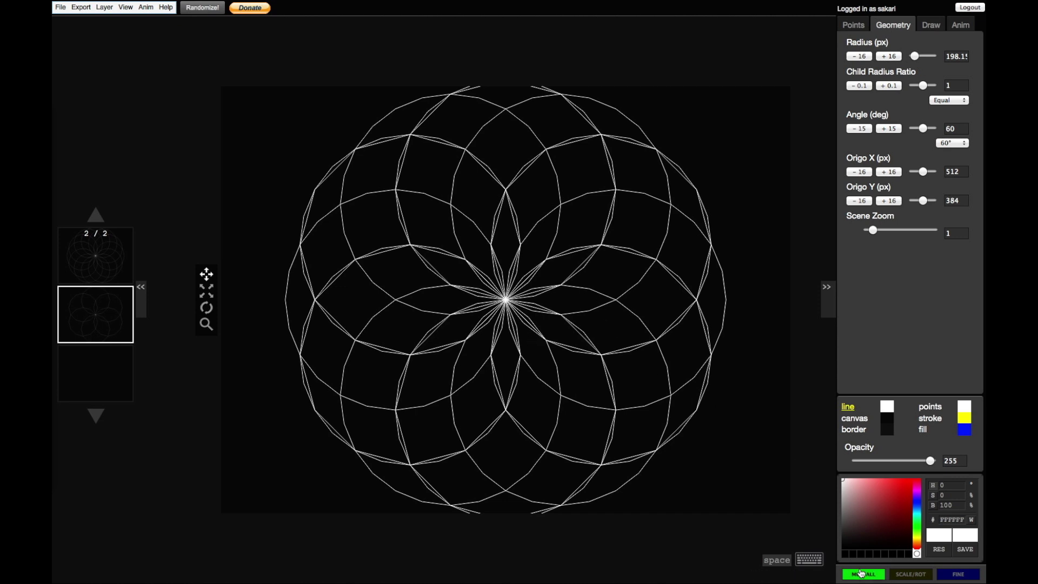
pyautogui.press('space')
pyautogui.press('c')
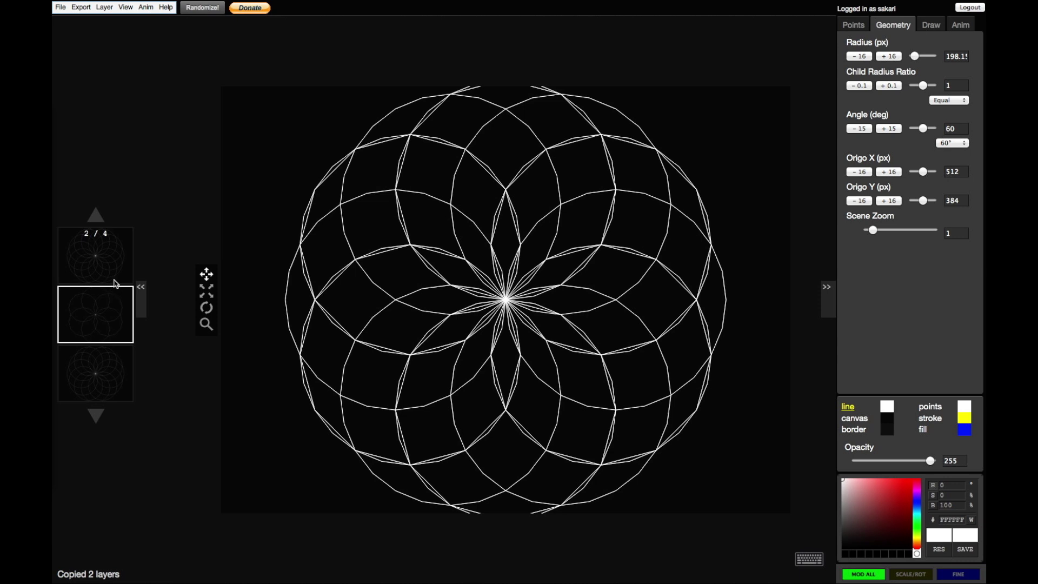
# Step: Select the last of the four layers and rotate the copied pair to an angle of about 75.6°
pyautogui.click(95, 418)
pyautogui.click(95, 418)
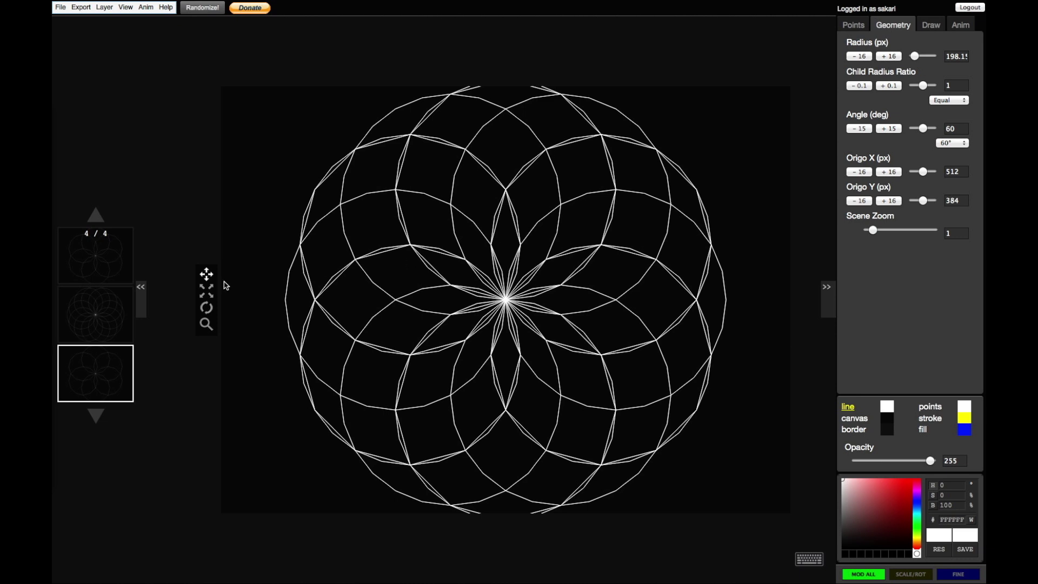
pyautogui.click(97, 217)
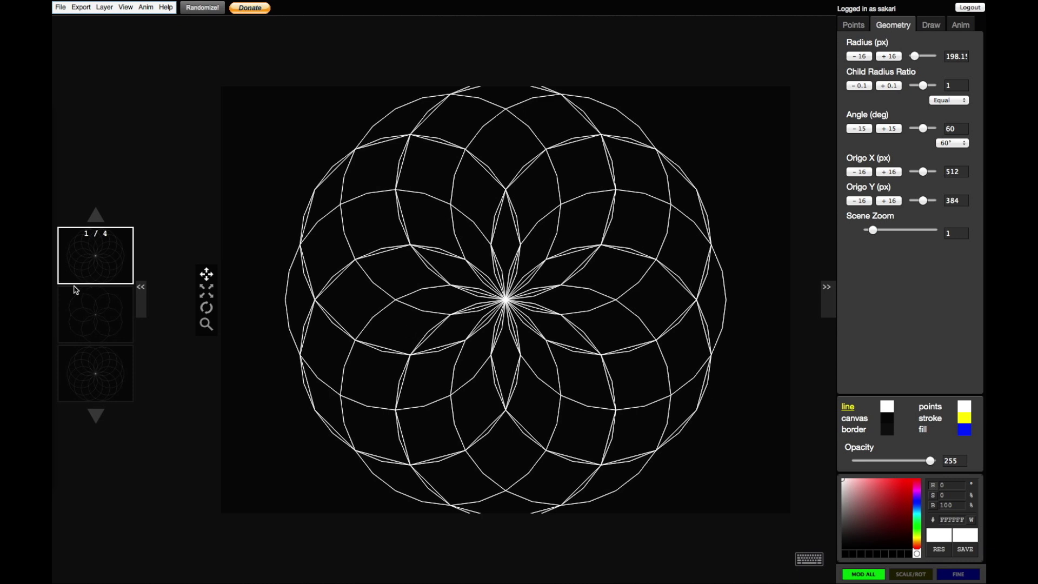
pyautogui.click(110, 320)
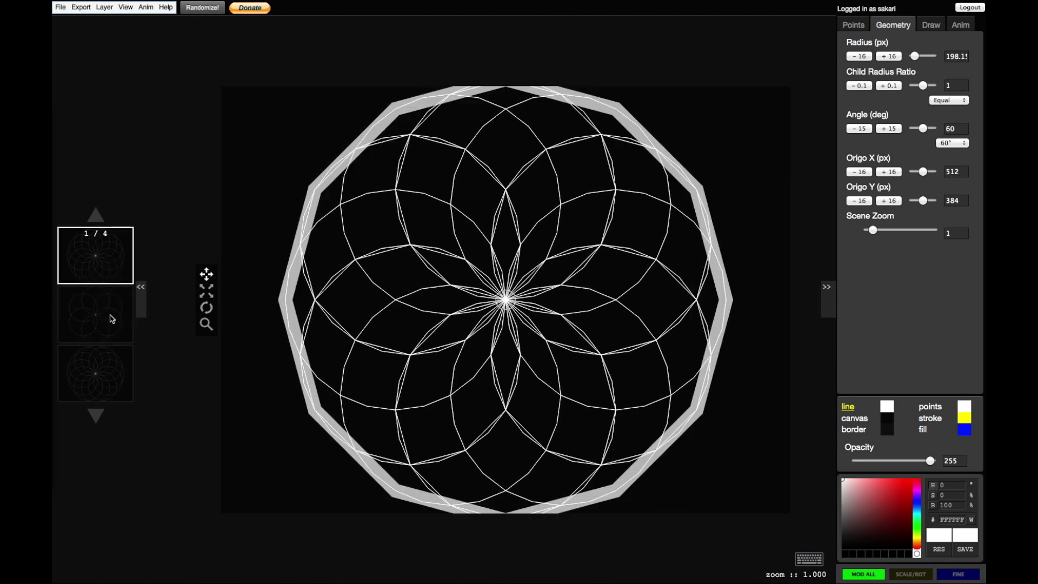
pyautogui.click(96, 416)
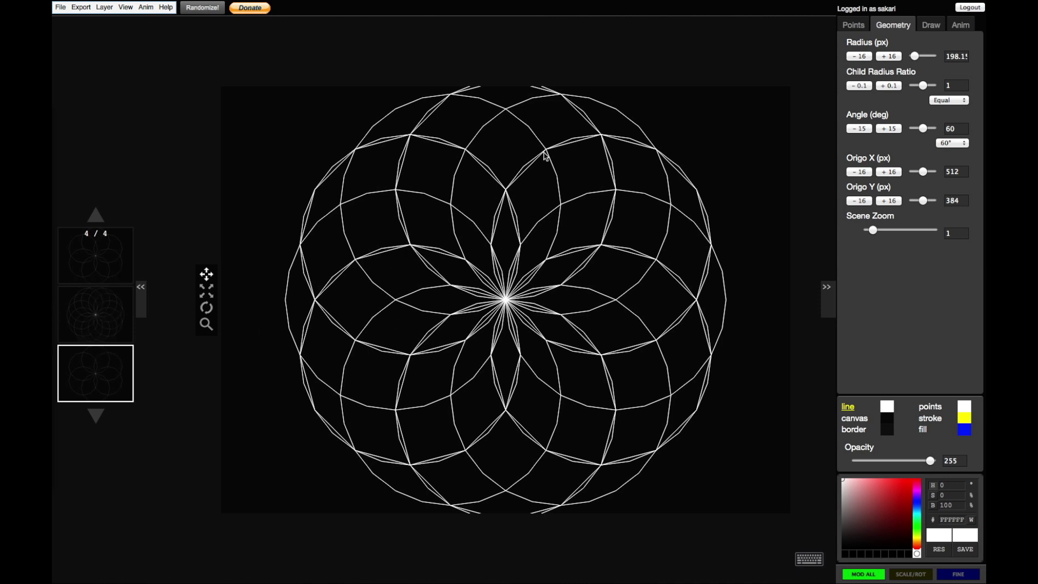
pyautogui.click(207, 312)
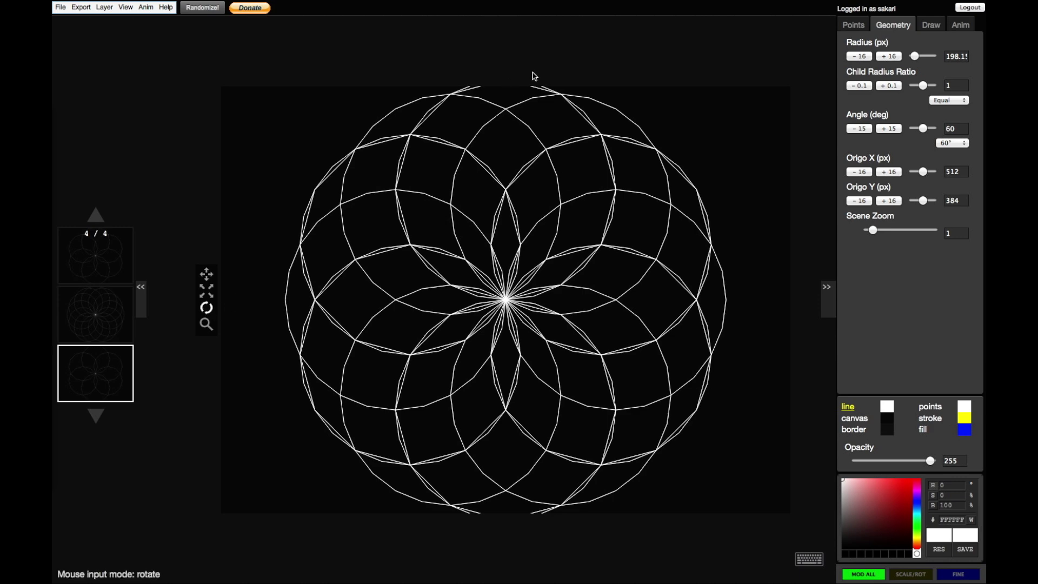
pyautogui.moveTo(636, 126); pyautogui.dragTo(556, 164)
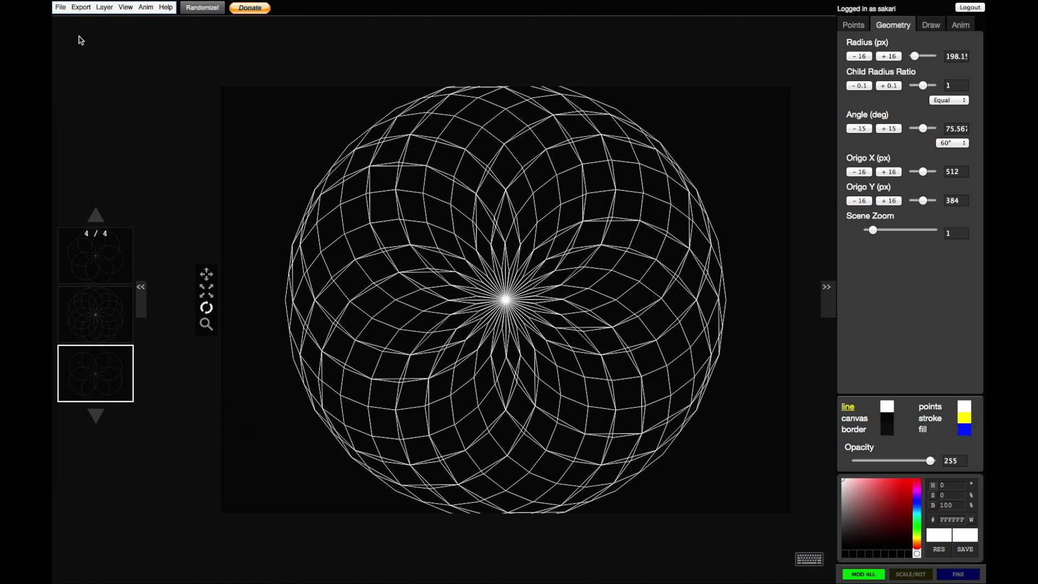
# Step: Save the scene to the cloud under the new name ResonantGeometry01
pyautogui.click(61, 7)
pyautogui.click(70, 70)
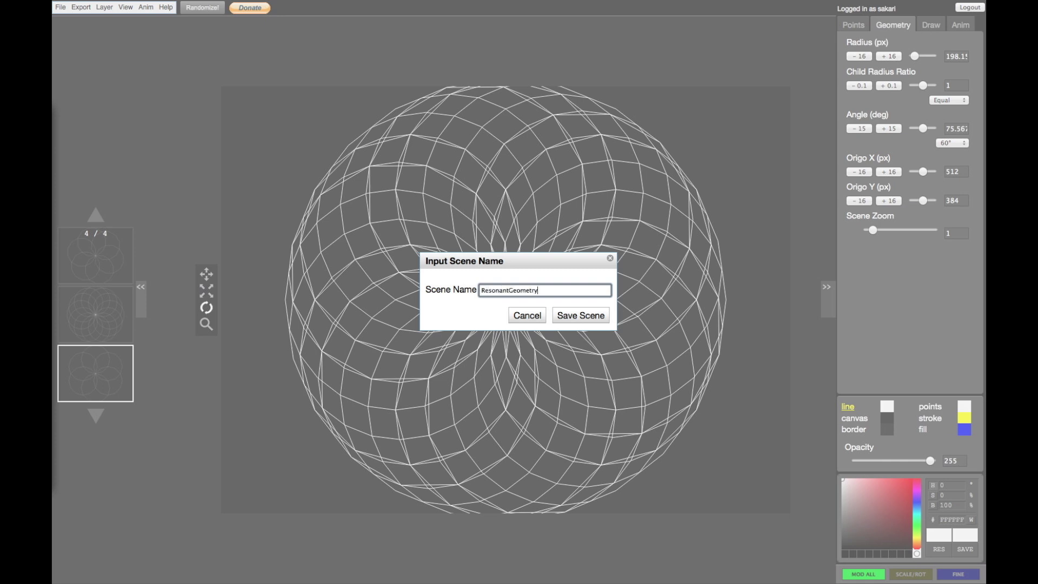
pyautogui.press('Return')
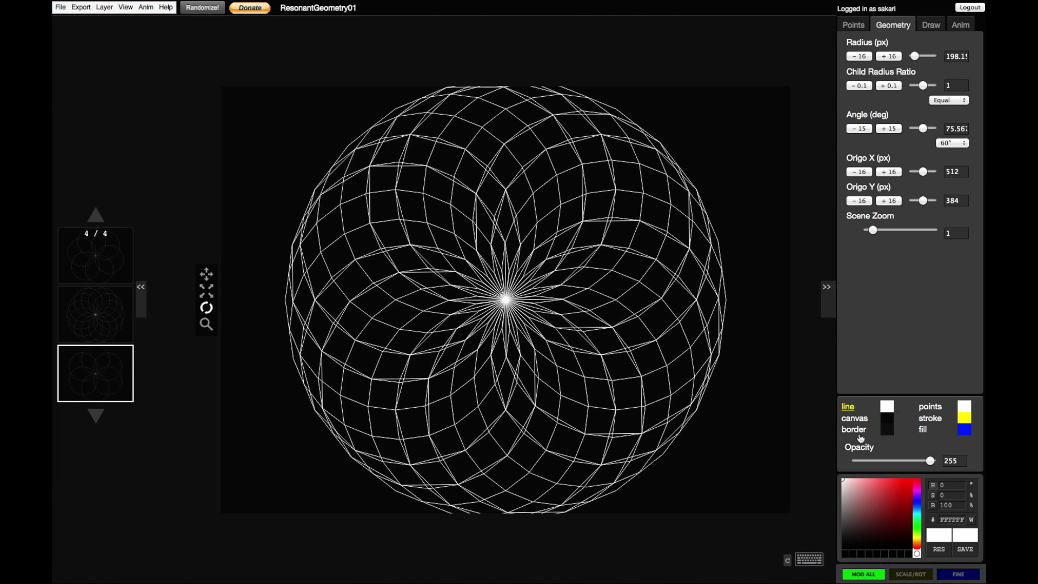
# Step: Set the line color of the rotated layers to violet 7200FF
pyautogui.moveTo(911, 480)
pyautogui.mouseDown()
pyautogui.moveTo(885, 501)
pyautogui.moveTo(922, 474)
pyautogui.mouseUp()
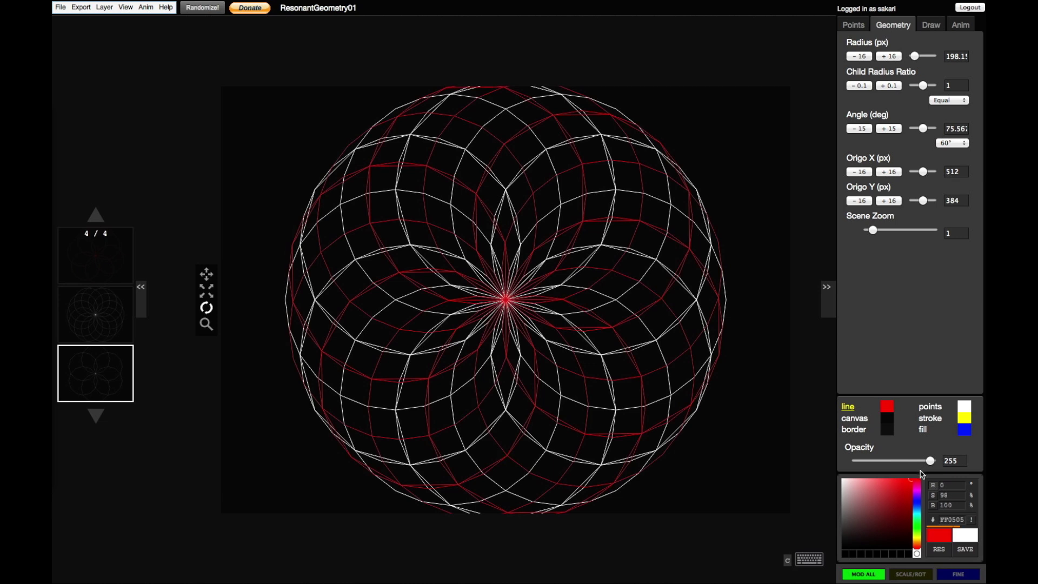
pyautogui.click(917, 498)
pyautogui.click(917, 497)
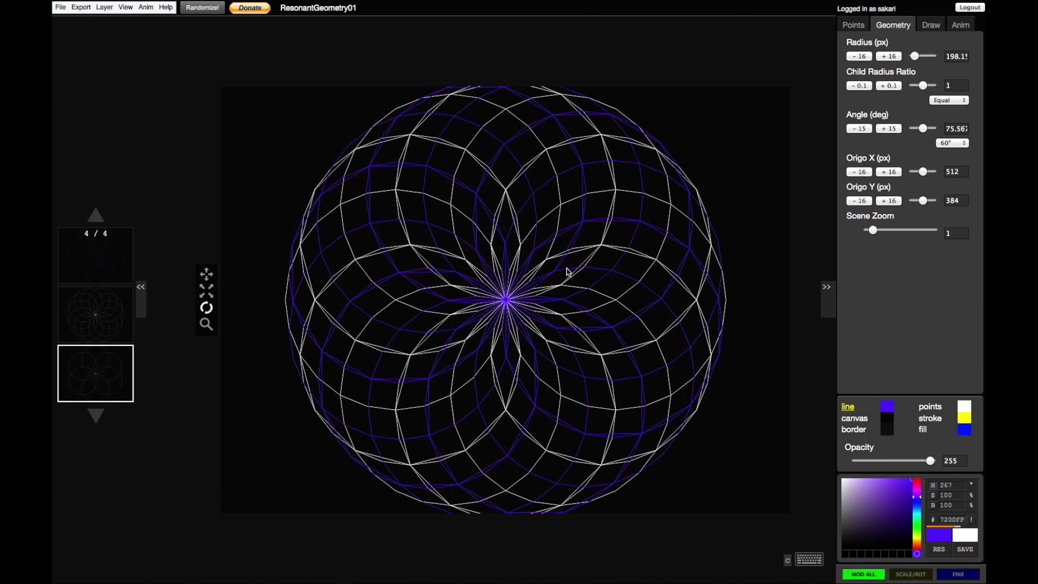
# Step: Display the drawing settings and raise the line weight of the violet layers to about 2.48
pyautogui.hotkey('shift', 'r')
pyautogui.press('r')
pyautogui.press('e')
pyautogui.press('r')
pyautogui.click(931, 25)
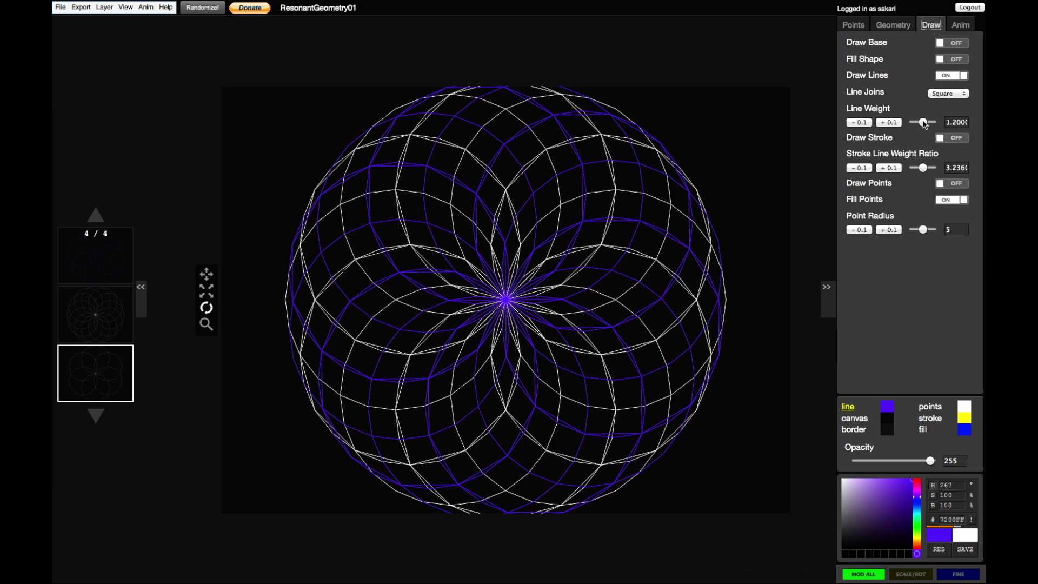
pyautogui.moveTo(927, 126)
pyautogui.mouseDown()
pyautogui.moveTo(901, 124)
pyautogui.moveTo(923, 123)
pyautogui.mouseUp()
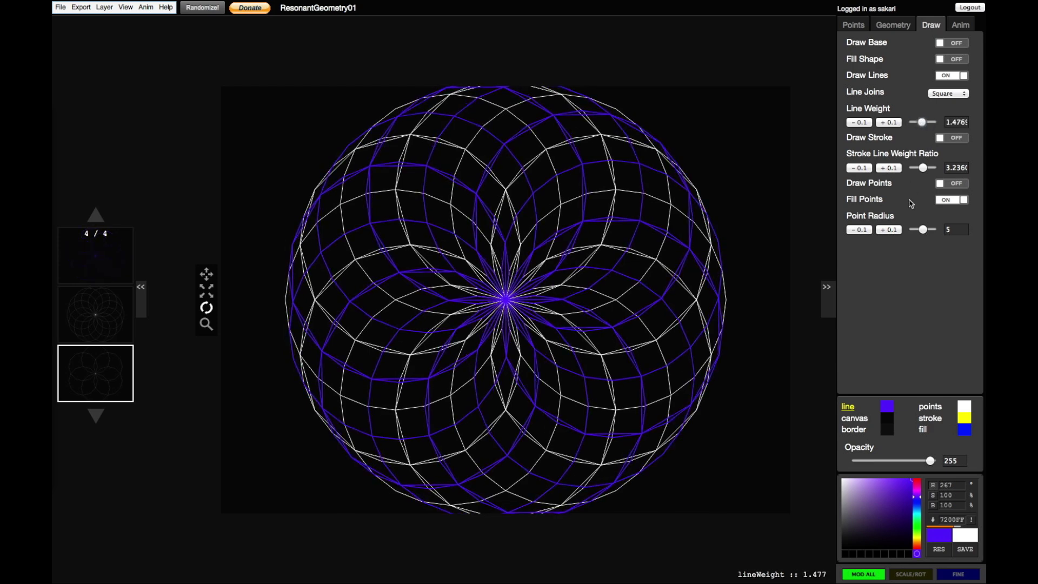
pyautogui.press('r')
pyautogui.press('r')
pyautogui.press('r')
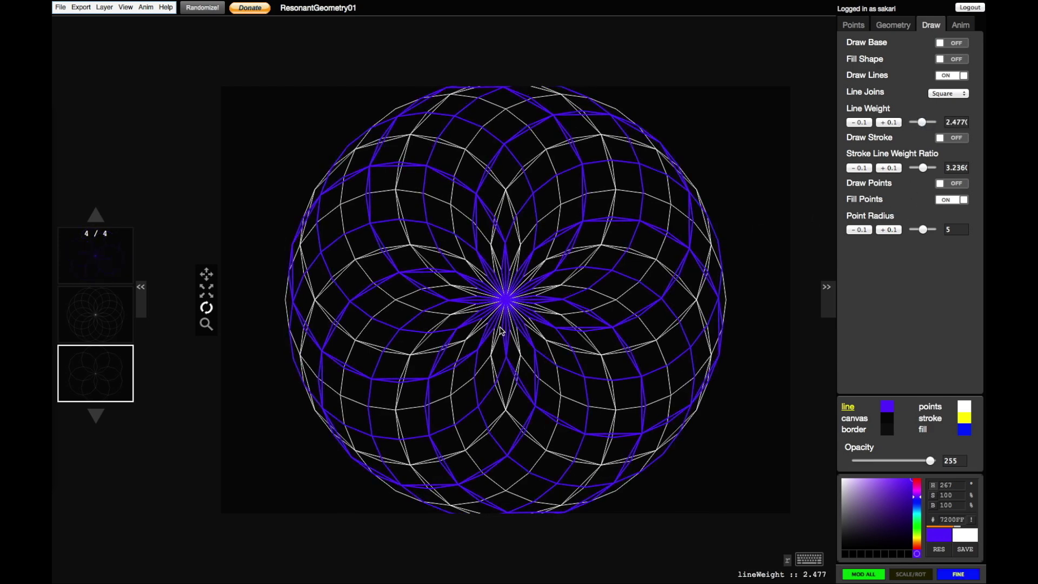
# Step: Fine-tune the line weight of the violet layers to about 2.38 in fine increments
pyautogui.click(964, 574)
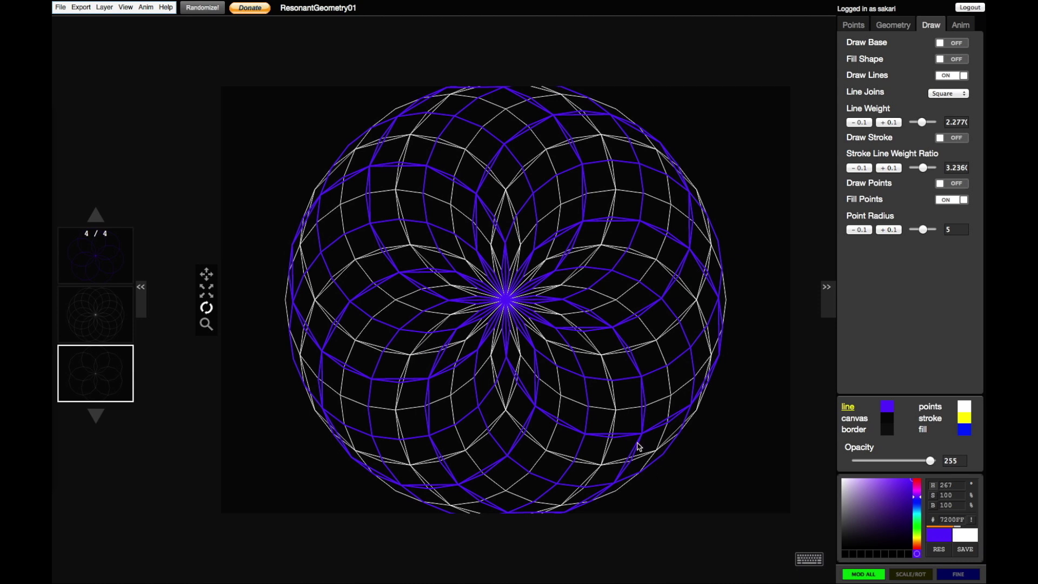
pyautogui.click(952, 581)
pyautogui.press('r')
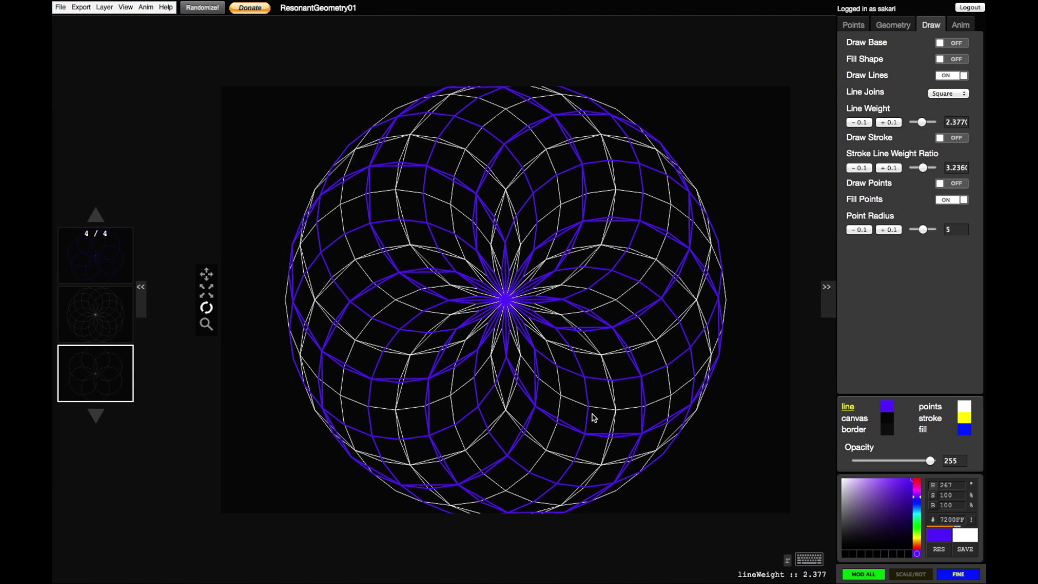
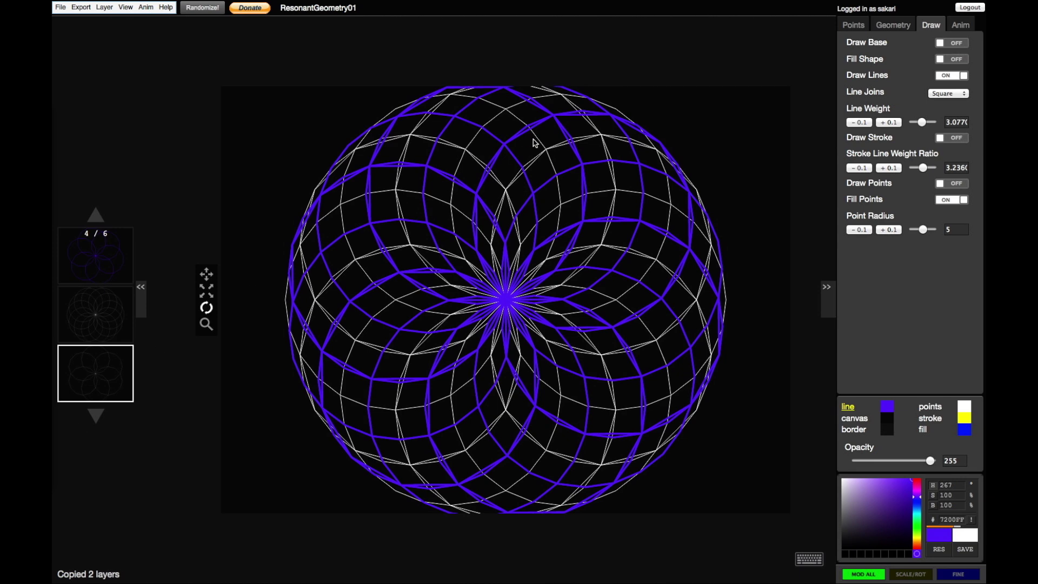
# Step: Rotate the selected pair of violet layers and scale it up until its outer petals reach past the canvas edges
pyautogui.press('3')
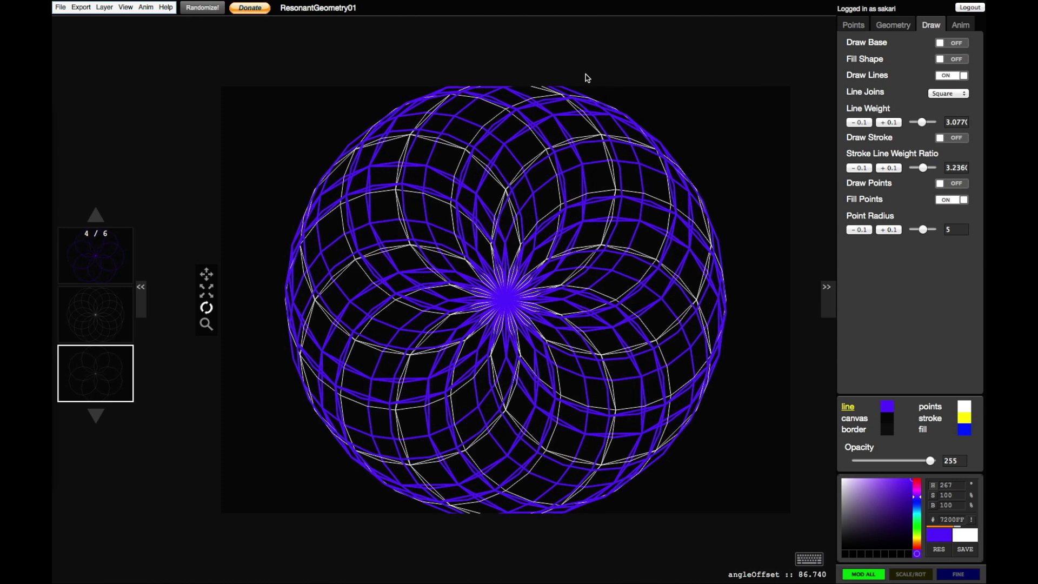
pyautogui.press('2')
pyautogui.moveTo(575, 208); pyautogui.dragTo(589, 127)
pyautogui.press('3')
pyautogui.moveTo(646, 204)
pyautogui.mouseDown()
pyautogui.moveTo(637, 185)
pyautogui.moveTo(653, 190)
pyautogui.mouseUp()
pyautogui.press('2')
pyautogui.moveTo(586, 248); pyautogui.dragTo(552, 360)
pyautogui.moveTo(576, 205); pyautogui.dragTo(590, 283)
# Step: Reduce the line weight of the enlarged layers to about 1.98
pyautogui.press('e')
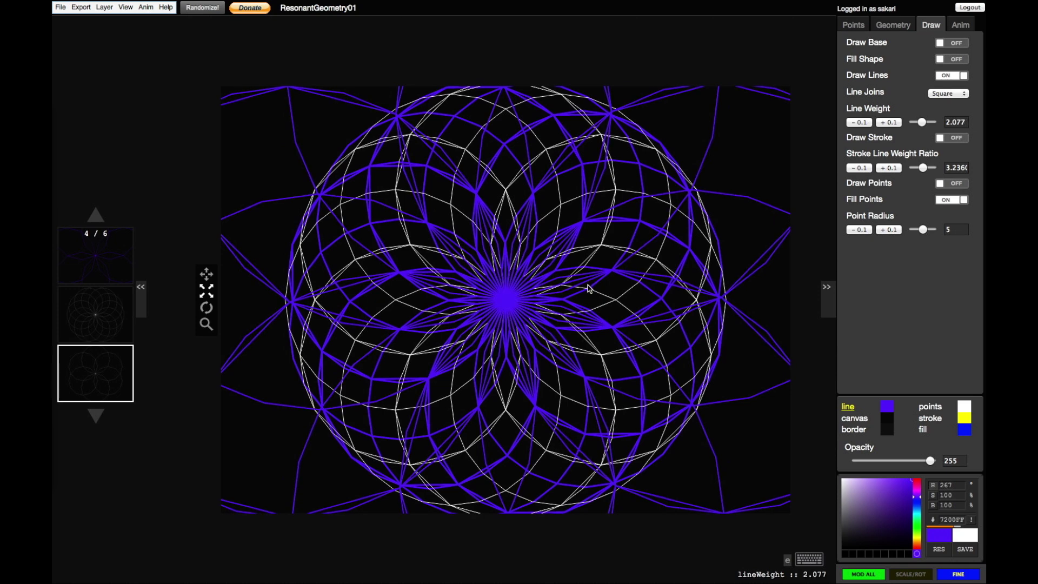
pyautogui.press('e')
pyautogui.press('e')
pyautogui.press('e')
pyautogui.press('r')
pyautogui.press('r')
# Step: Shift the line color of the enlarged layers to the bluer violet 4E00FF
pyautogui.click(918, 500)
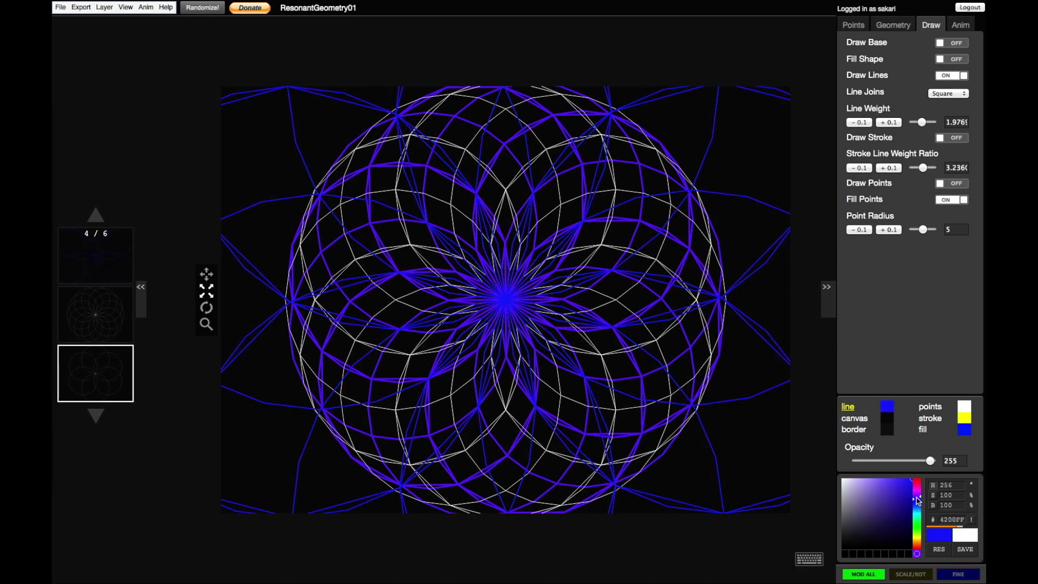
pyautogui.moveTo(918, 500)
pyautogui.mouseDown()
pyautogui.moveTo(918, 544)
pyautogui.moveTo(923, 475)
pyautogui.moveTo(919, 502)
pyautogui.mouseUp()
pyautogui.moveTo(919, 501); pyautogui.dragTo(919, 502)
# Step: Copy the two enlarged layers and scale the selected pair to a radius of about 661 px
pyautogui.press('c')
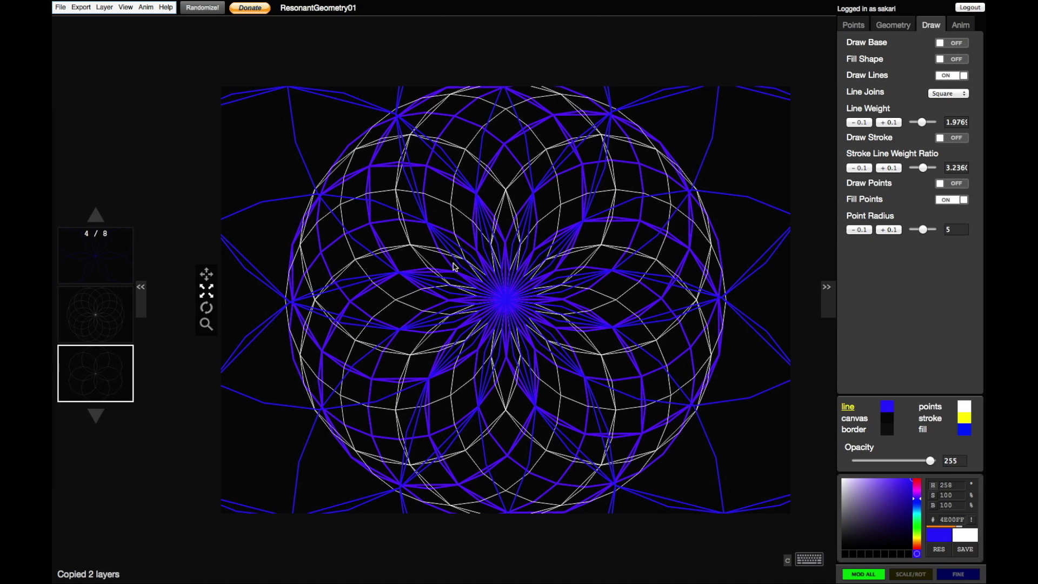
pyautogui.moveTo(520, 246); pyautogui.dragTo(508, 318)
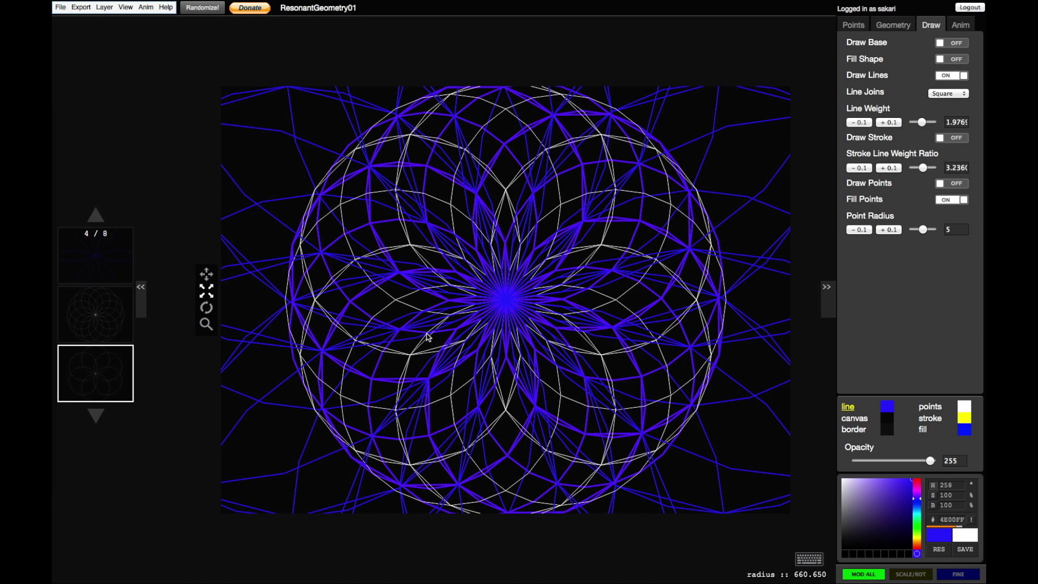
pyautogui.moveTo(563, 278)
pyautogui.mouseDown()
pyautogui.moveTo(565, 260)
pyautogui.moveTo(565, 277)
pyautogui.moveTo(577, 278)
pyautogui.mouseUp()
# Step: Thin the line weight of the selected layers to about 1.78 and copy the pair again
pyautogui.moveTo(919, 495)
pyautogui.mouseDown()
pyautogui.moveTo(913, 547)
pyautogui.moveTo(914, 479)
pyautogui.moveTo(917, 498)
pyautogui.mouseUp()
pyautogui.press('e')
pyautogui.press('c')
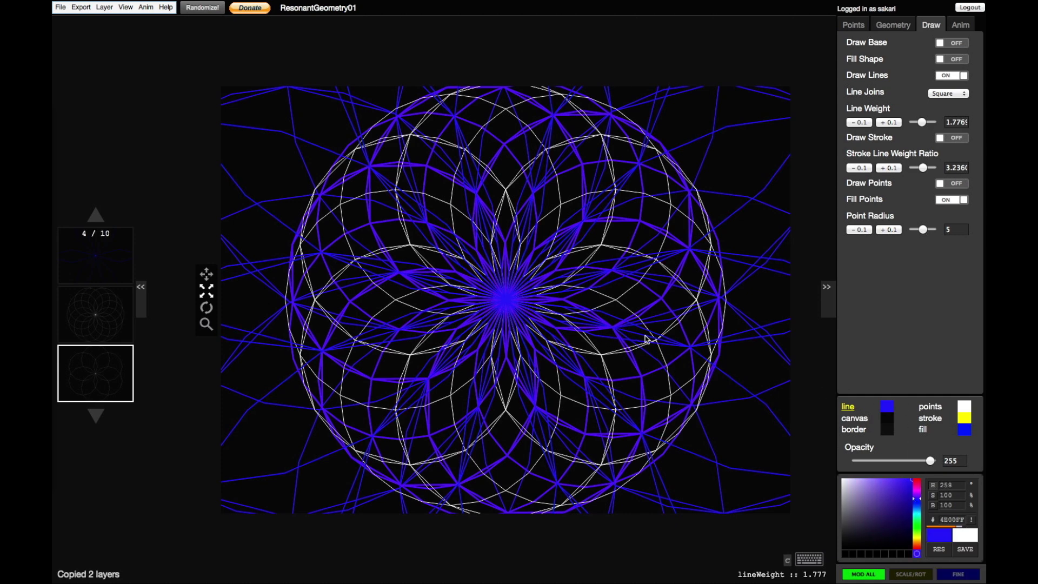
# Step: Enlarge the selected pair of layers to a radius of about 1038 px, finishing in fine increments
pyautogui.hotkey('shift', 'Up')
pyautogui.hotkey('shift', 'Up')
pyautogui.hotkey('shift', 'Up')
pyautogui.hotkey('shift', 'Up')
pyautogui.hotkey('shift', 'Up')
pyautogui.hotkey('shift', 'Up')
pyautogui.hotkey('shift', 'Up')
pyautogui.hotkey('shift', 'Up')
pyautogui.hotkey('shift', 'Up')
pyautogui.hotkey('shift', 'Up')
pyautogui.hotkey('shift', 'Up')
pyautogui.hotkey('shift', 'Up')
pyautogui.hotkey('shift', 'Up')
pyautogui.hotkey('shift', 'Up')
pyautogui.hotkey('shift', 'Up')
pyautogui.hotkey('shift', 'Up')
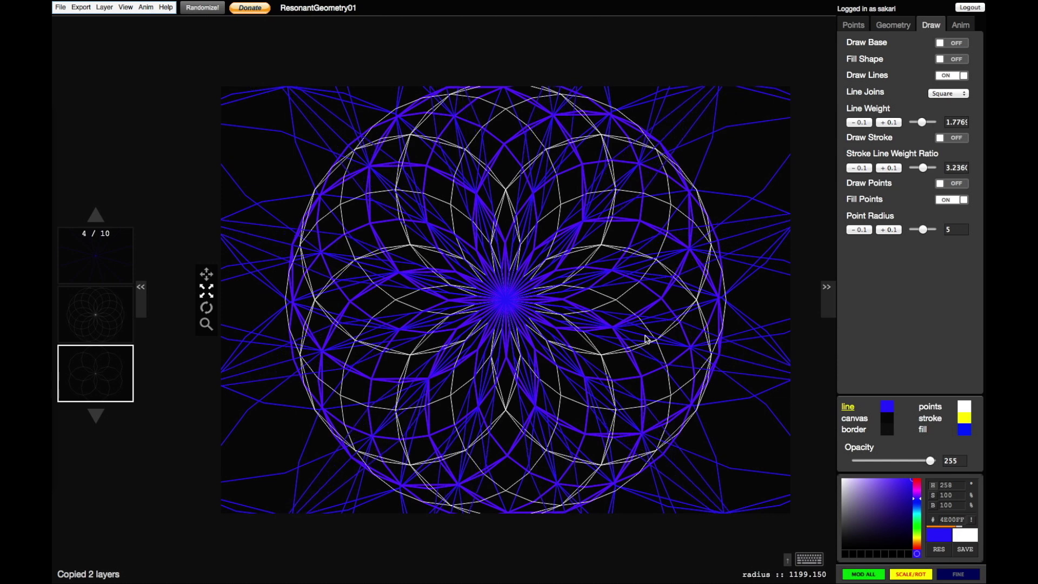
pyautogui.hotkey('shift', 'Down')
pyautogui.hotkey('shift', 'Down')
pyautogui.hotkey('shift', 'Down')
pyautogui.hotkey('shift', 'Down')
pyautogui.press('Up')
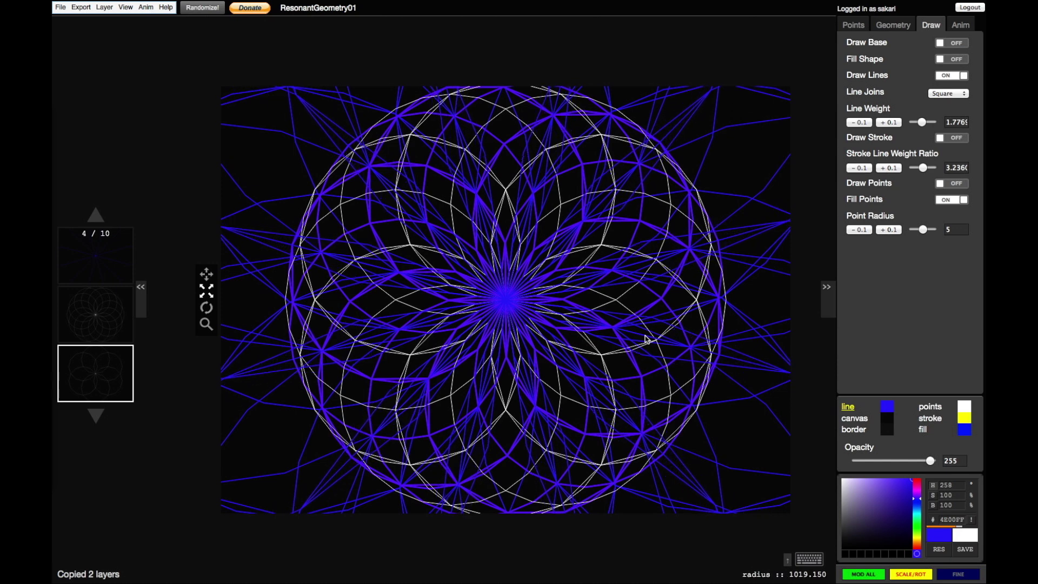
pyautogui.hotkey('shift', 'Up')
pyautogui.hotkey('shift', 'Up')
pyautogui.hotkey('shift', 'Up')
pyautogui.hotkey('shift', 'Up')
pyautogui.hotkey('shift', 'Up')
pyautogui.hotkey('shift', 'Up')
pyautogui.hotkey('shift', 'Up')
pyautogui.hotkey('shift', 'Up')
pyautogui.hotkey('shift', 'Up')
pyautogui.hotkey('shift', 'Up')
pyautogui.hotkey('shift', 'Up')
pyautogui.hotkey('shift', 'Up')
pyautogui.hotkey('shift', 'Up')
pyautogui.hotkey('shift', 'Up')
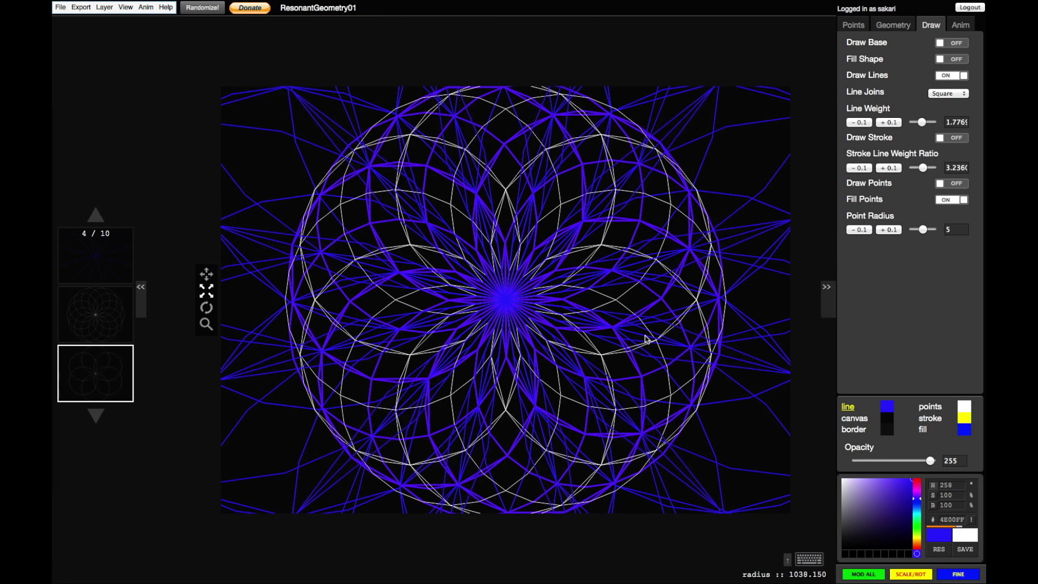
# Step: Zoom the scene out to less than half size around the central flower and switch back to scale mode
pyautogui.click(217, 327)
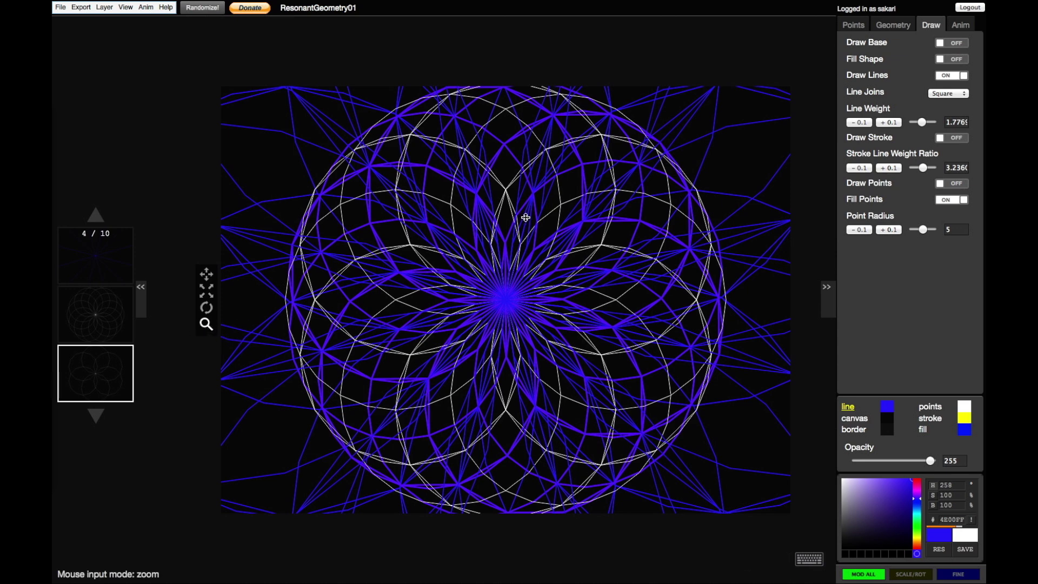
pyautogui.moveTo(524, 218); pyautogui.dragTo(519, 282)
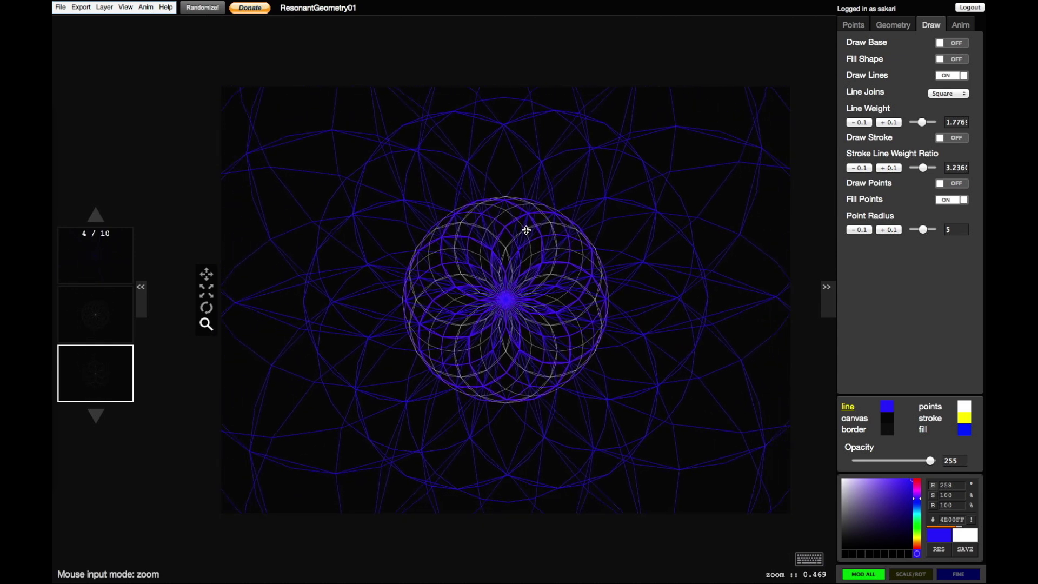
pyautogui.click(206, 292)
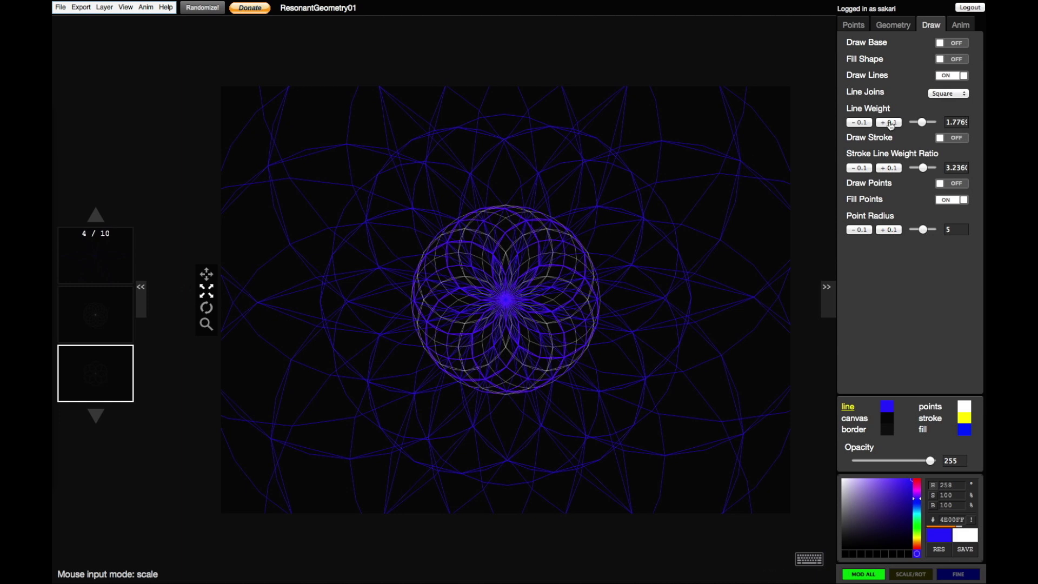
# Step: Save the scene to the cloud and scale the selected layers to a radius of about 1057 px
pyautogui.click(60, 8)
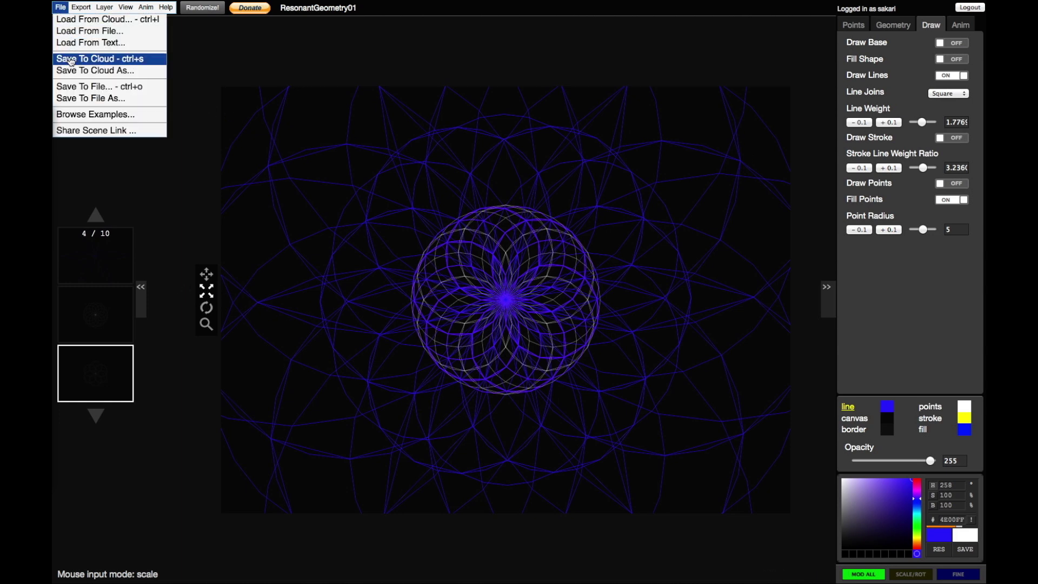
pyautogui.click(70, 61)
pyautogui.moveTo(522, 317); pyautogui.dragTo(534, 223)
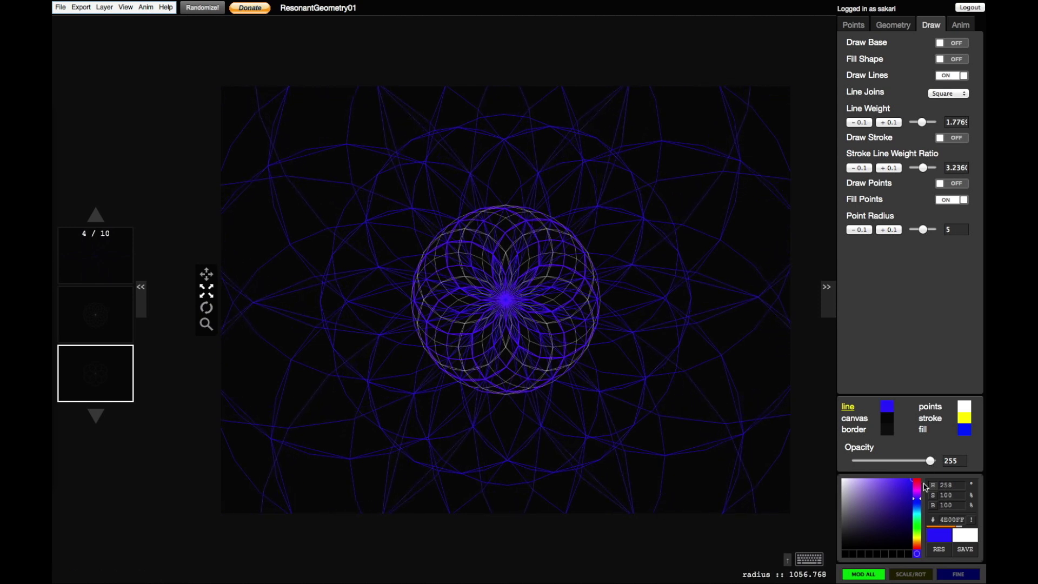
# Step: Recolor the selected layers' lines orange (FFBA00) and thin their line weight to about 0.98
pyautogui.moveTo(918, 500); pyautogui.dragTo(916, 541)
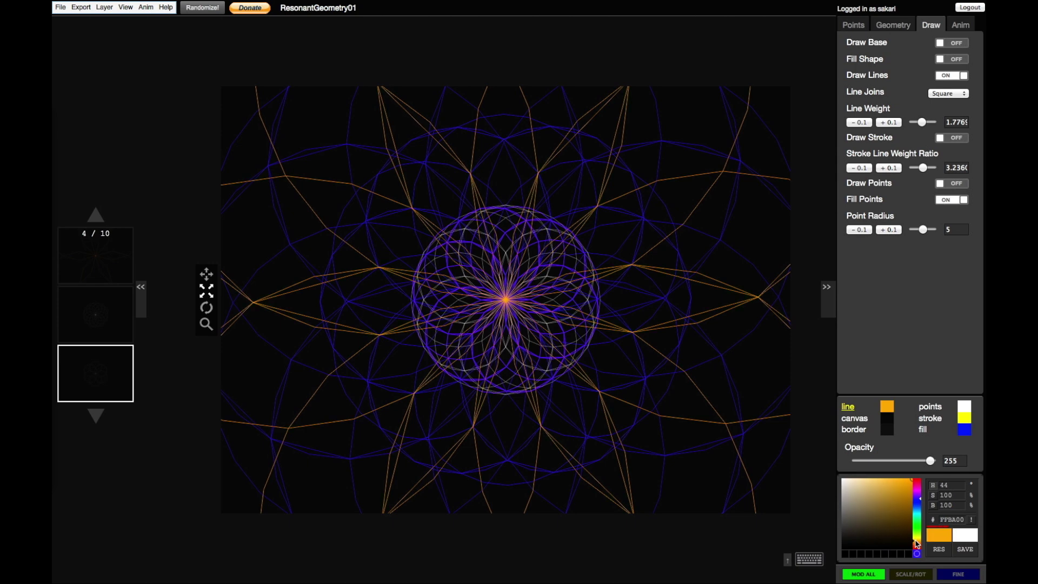
pyautogui.hotkey('shift', 'e')
pyautogui.hotkey('shift', 'e')
pyautogui.hotkey('shift', 'e')
pyautogui.hotkey('shift', 'e')
pyautogui.hotkey('shift', 'e')
pyautogui.hotkey('shift', 'e')
pyautogui.hotkey('shift', 'e')
pyautogui.hotkey('shift', 'e')
pyautogui.hotkey('shift', 'e')
pyautogui.hotkey('shift', 'e')
pyautogui.hotkey('shift', 'e')
pyautogui.hotkey('shift', 'e')
pyautogui.hotkey('shift', 'e')
pyautogui.hotkey('shift', 'e')
pyautogui.hotkey('shift', 'e')
pyautogui.hotkey('shift', 'e')
pyautogui.moveTo(644, 265); pyautogui.dragTo(649, 267)
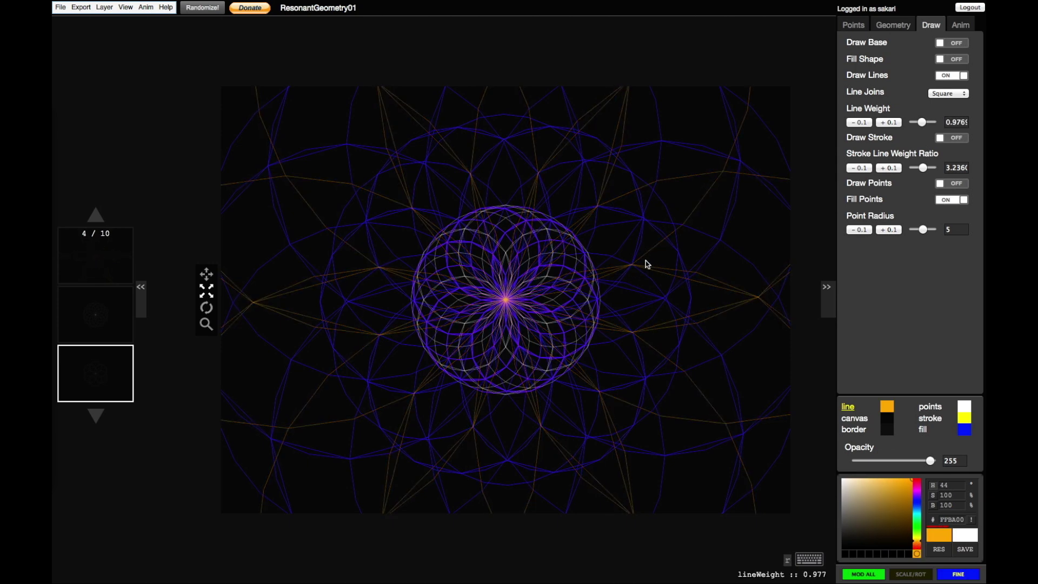
# Step: Copy the orange layer pair, enlarge the copies to a radius of about 1077 px and rotate them to an angle of about 75.6°
pyautogui.press('c')
pyautogui.hotkey('alt', 'Left')
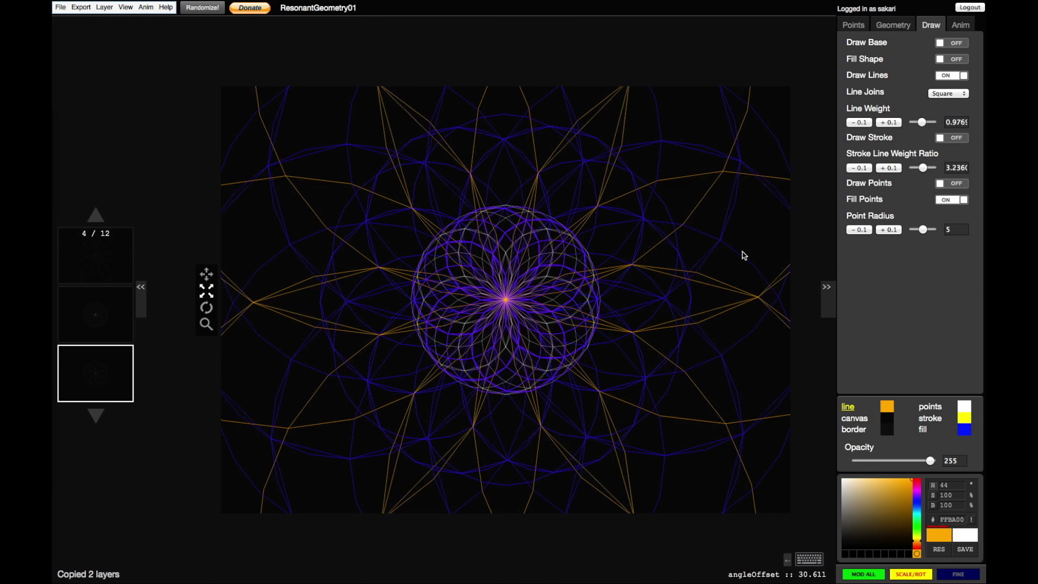
pyautogui.hotkey('alt', 'Up')
pyautogui.hotkey('alt', 'Right')
pyautogui.hotkey('alt', 'shift', 'Right')
pyautogui.hotkey('alt', 'shift', 'Right')
pyautogui.hotkey('alt', 'shift', 'Right')
pyautogui.hotkey('alt', 'shift', 'Right')
pyautogui.hotkey('alt', 'shift', 'Right')
pyautogui.hotkey('alt', 'shift', 'Right')
pyautogui.hotkey('alt', 'shift', 'Right')
pyautogui.hotkey('alt', 'shift', 'Right')
pyautogui.hotkey('alt', 'shift', 'Right')
pyautogui.hotkey('alt', 'shift', 'Right')
pyautogui.hotkey('alt', 'shift', 'Right')
pyautogui.hotkey('alt', 'shift', 'Right')
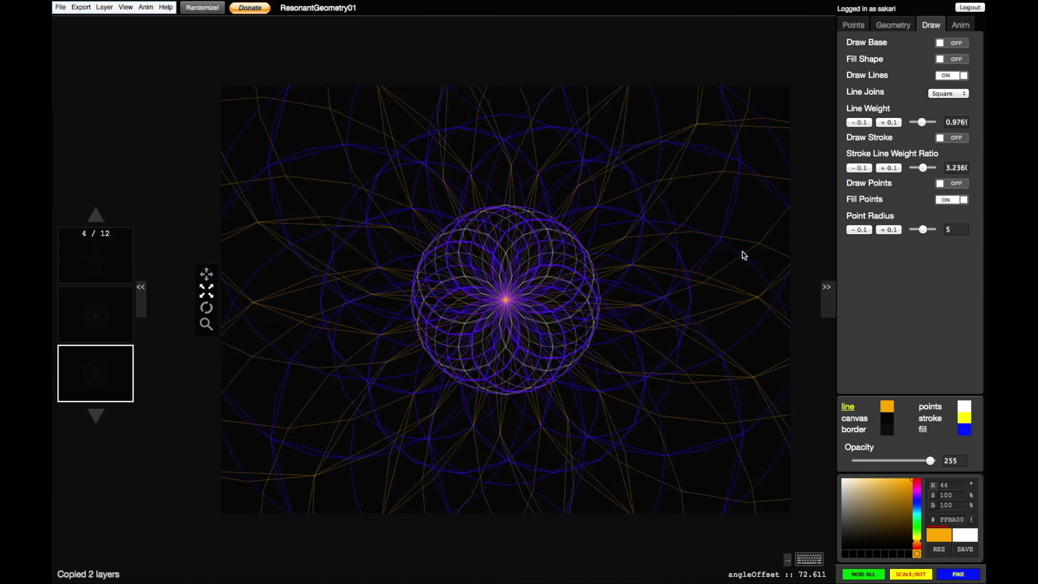
pyautogui.hotkey('alt', 'shift', 'Right')
pyautogui.hotkey('alt', 'shift', 'Right')
pyautogui.hotkey('alt', 'shift', 'Right')
pyautogui.hotkey('alt', 'shift', 'Left')
pyautogui.hotkey('alt', 'shift', 'Left')
pyautogui.hotkey('alt', 'shift', 'Right')
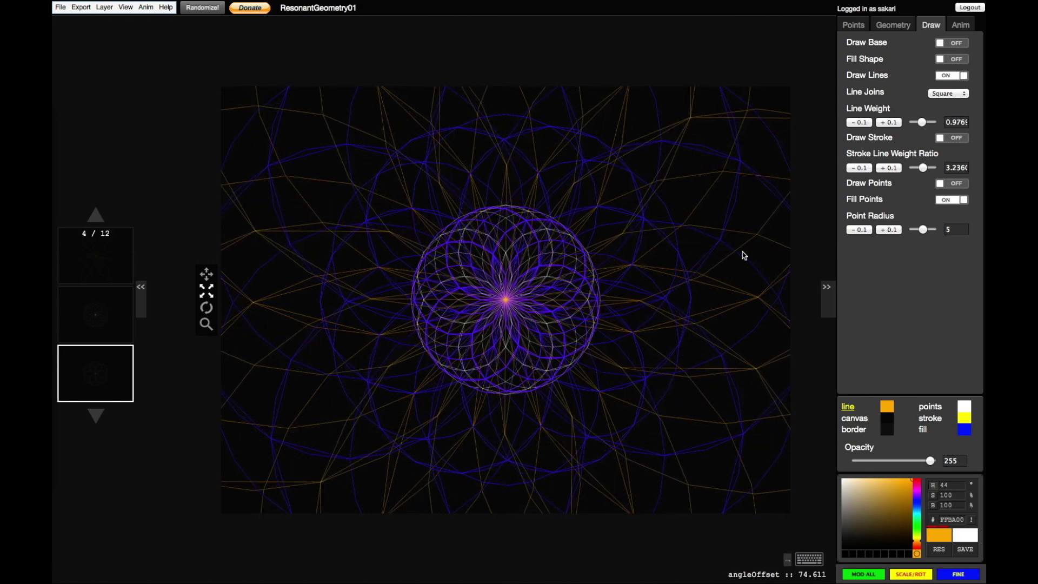
pyautogui.hotkey('alt', 'shift', 'Right')
pyautogui.hotkey('alt', 'shift', 'Right')
pyautogui.hotkey('alt', 'shift', 'Left')
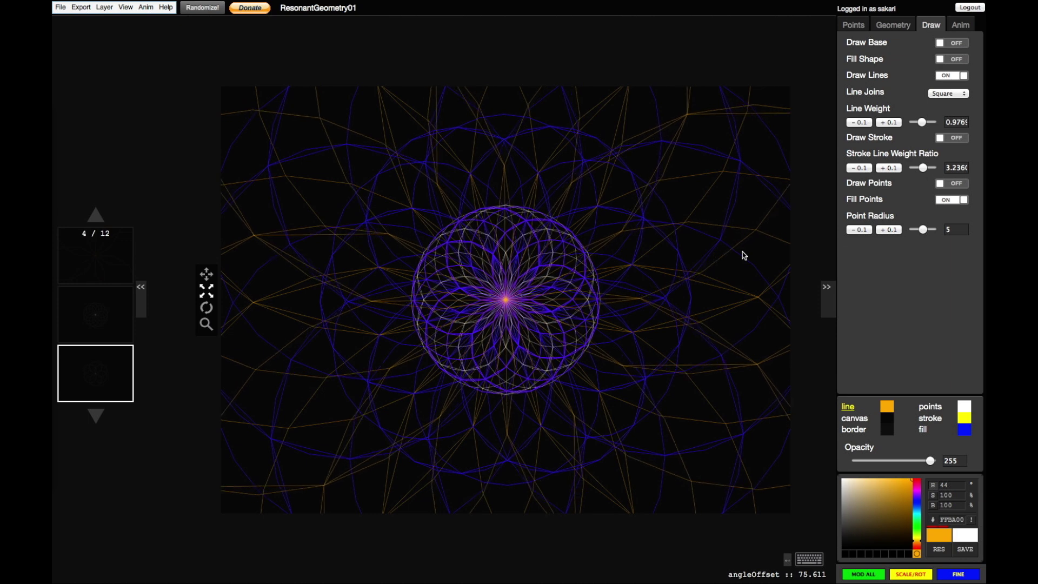
pyautogui.hotkey('alt', 'shift', 'Down')
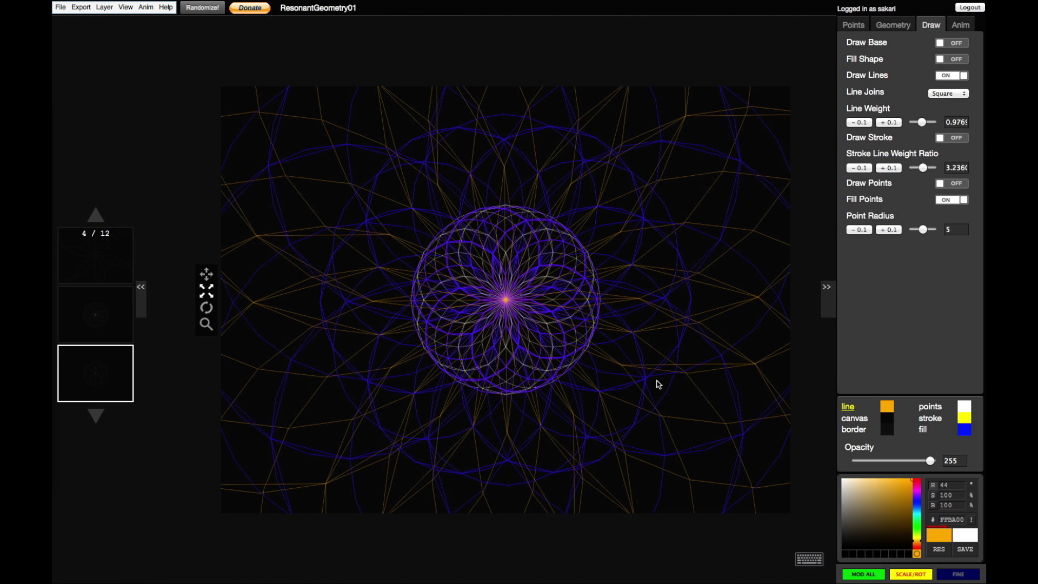
pyautogui.press('s')
pyautogui.press('Up')
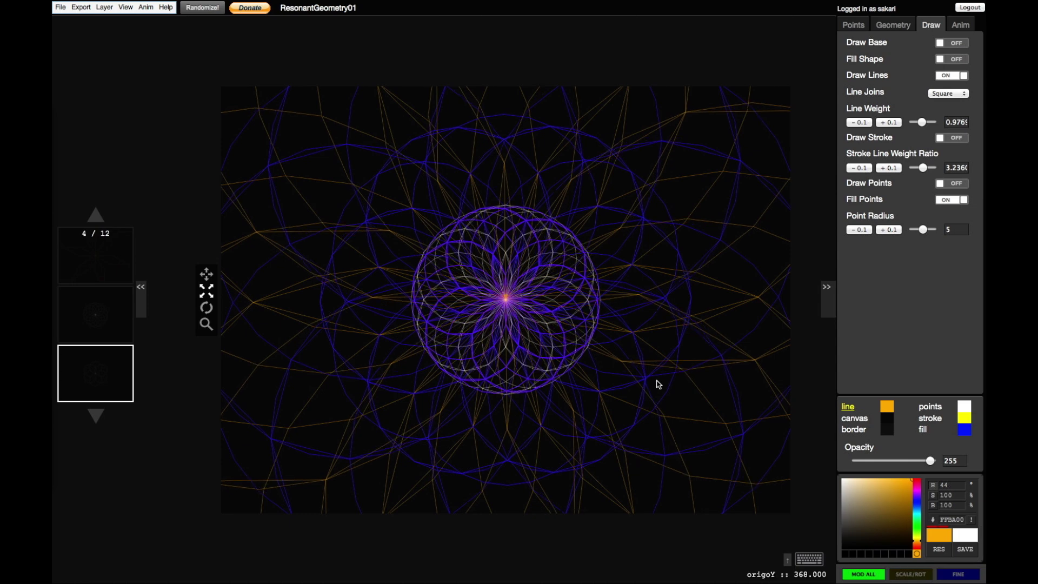
pyautogui.press('Down')
pyautogui.press('Down')
pyautogui.press('Up')
pyautogui.press('Up')
pyautogui.press('Down')
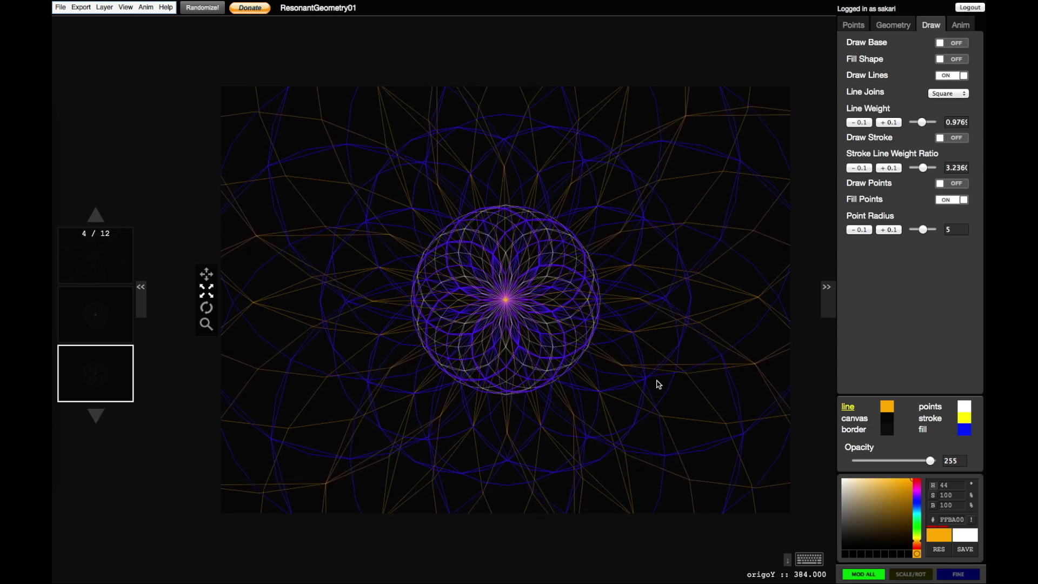
# Step: Try rotating the copied orange layers in fine increments to an angle of about 80.6°
pyautogui.press('space')
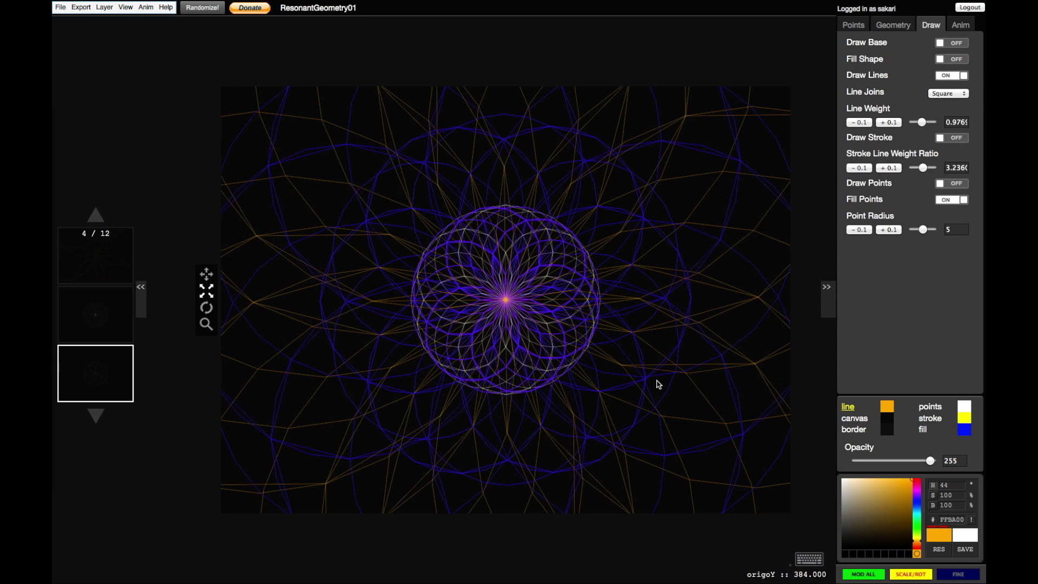
pyautogui.press('Down')
pyautogui.press('Right')
pyautogui.press('Left')
pyautogui.press('Right')
pyautogui.press('Left')
pyautogui.press('shift')
pyautogui.press('Right')
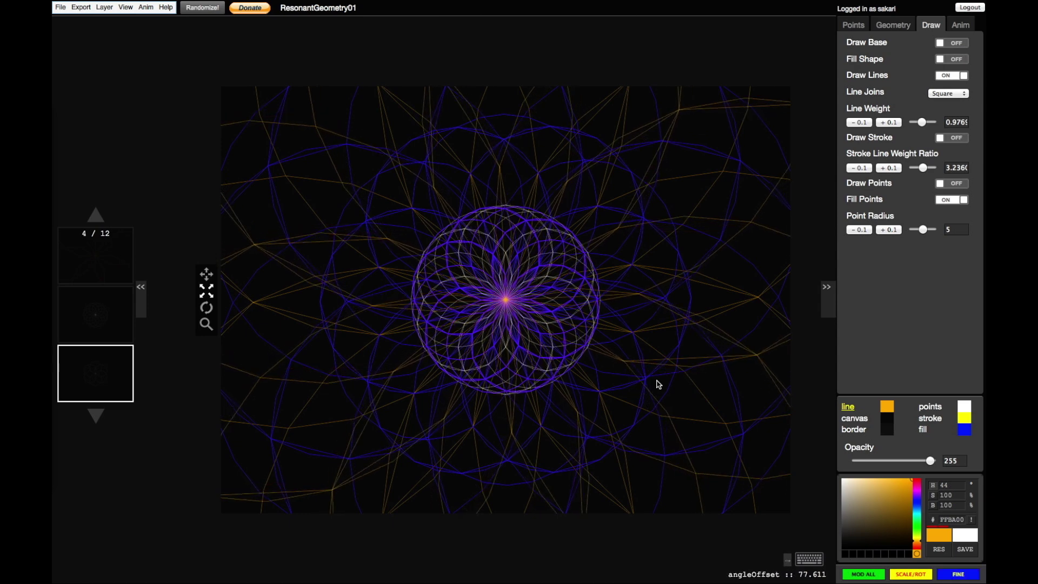
pyautogui.press('Left')
pyautogui.press('Left')
pyautogui.press('Left')
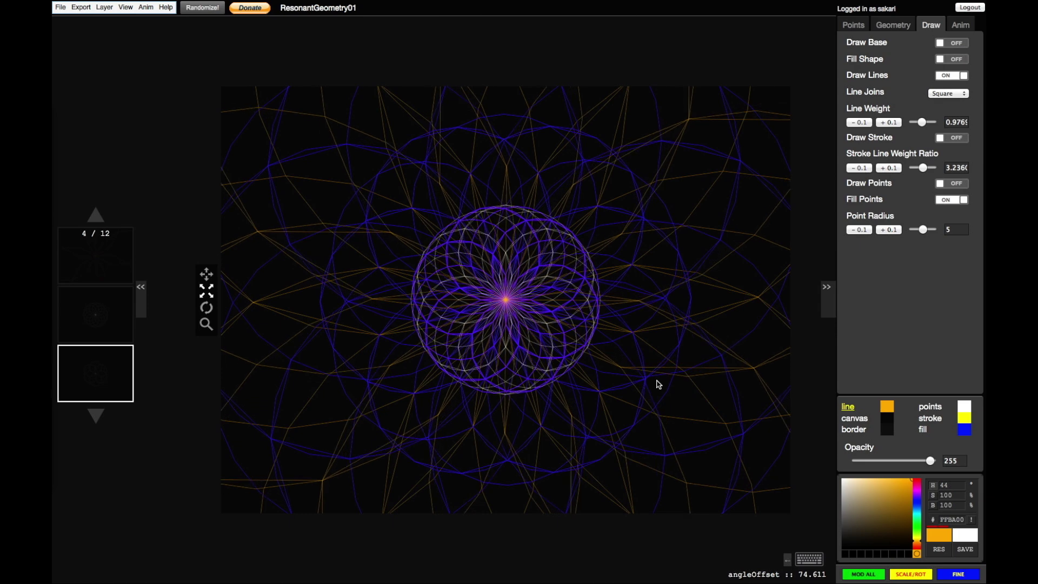
pyautogui.press('Right')
pyautogui.press('Right')
pyautogui.press('Right')
pyautogui.press('Right')
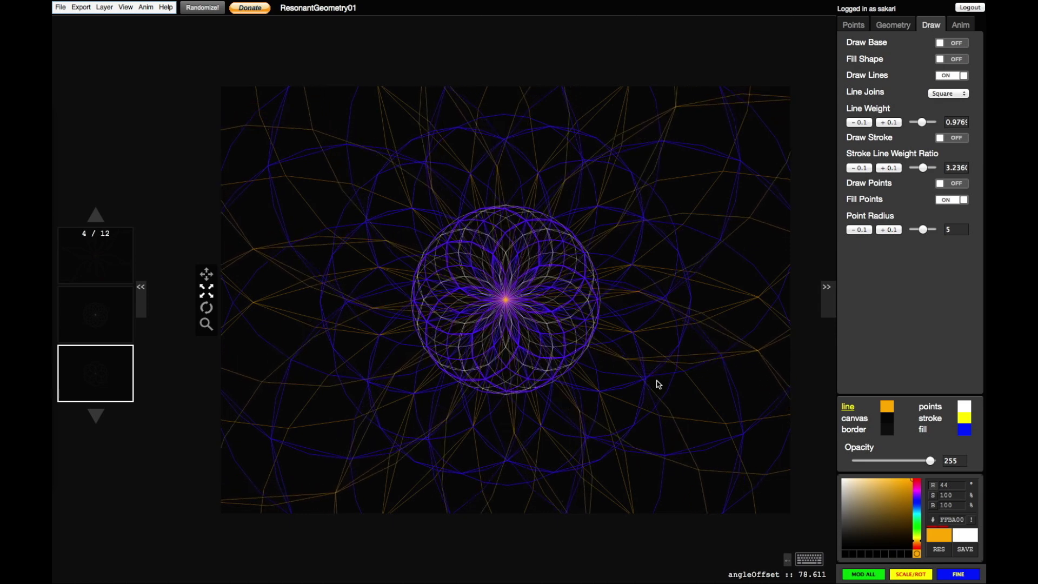
pyautogui.press('Right')
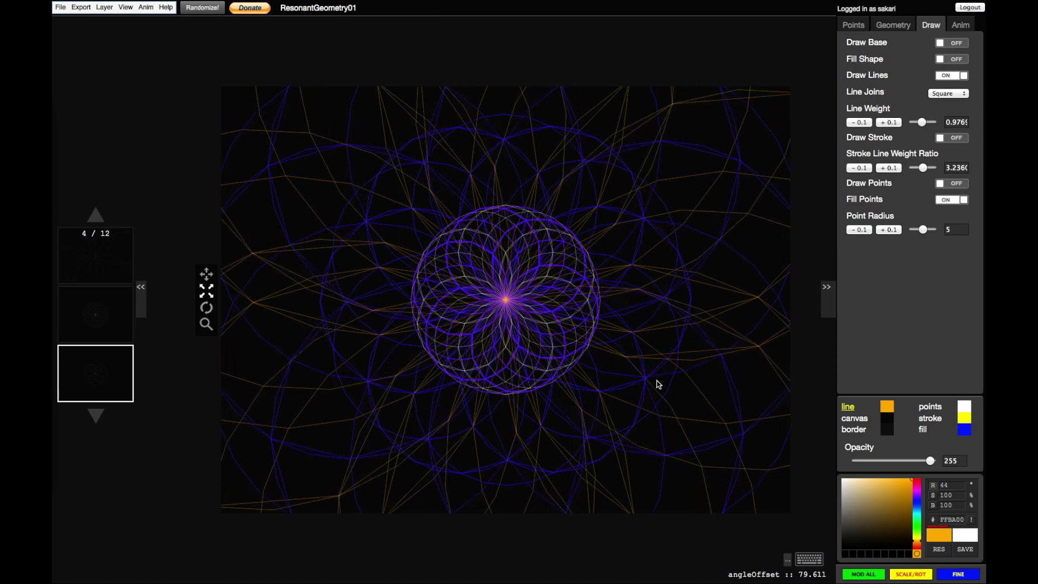
pyautogui.click(884, 34)
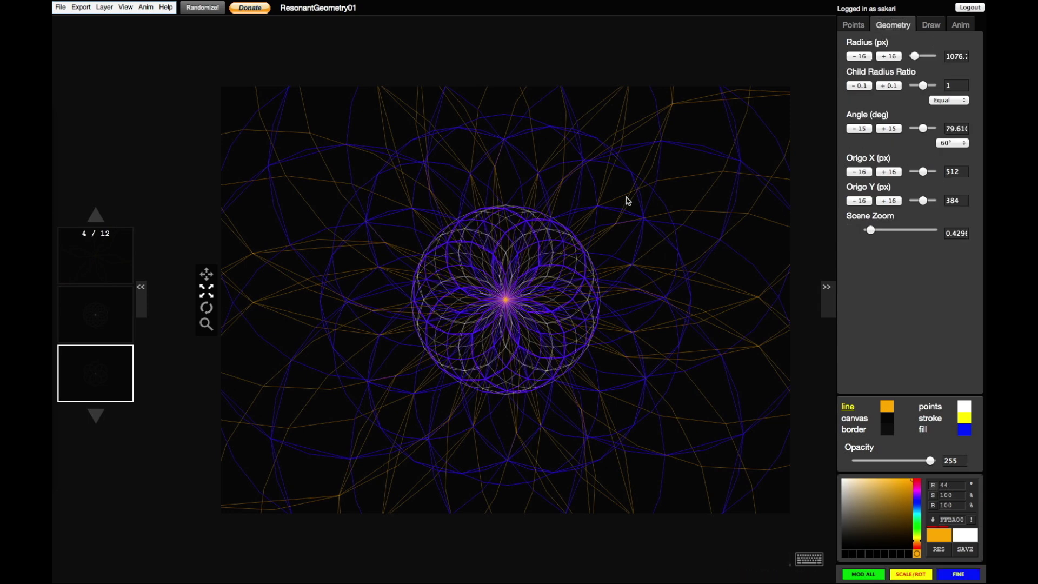
pyautogui.press('Left')
pyautogui.press('Right')
pyautogui.press('Right')
pyautogui.press('Right')
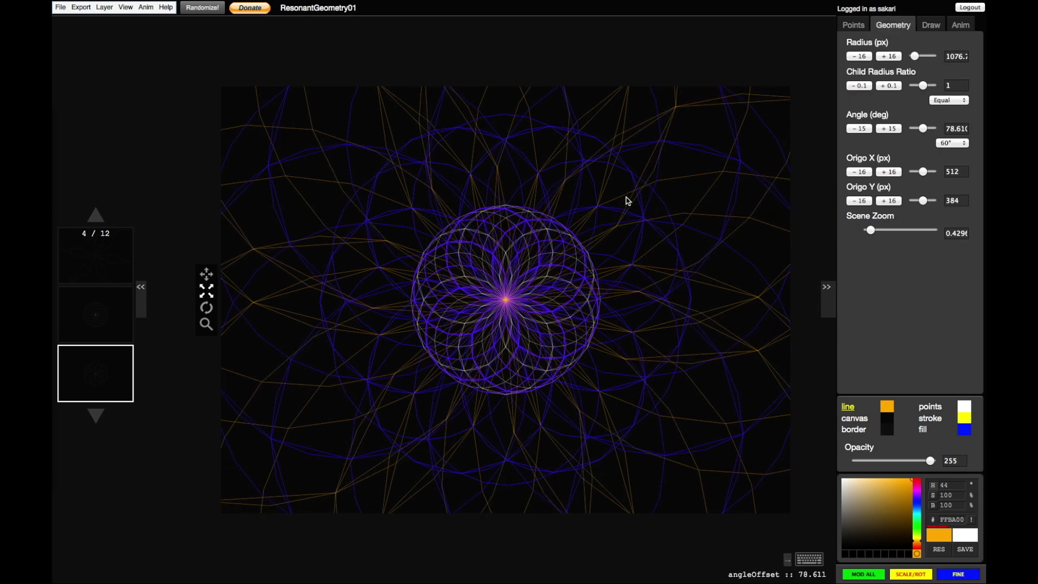
pyautogui.press('Left')
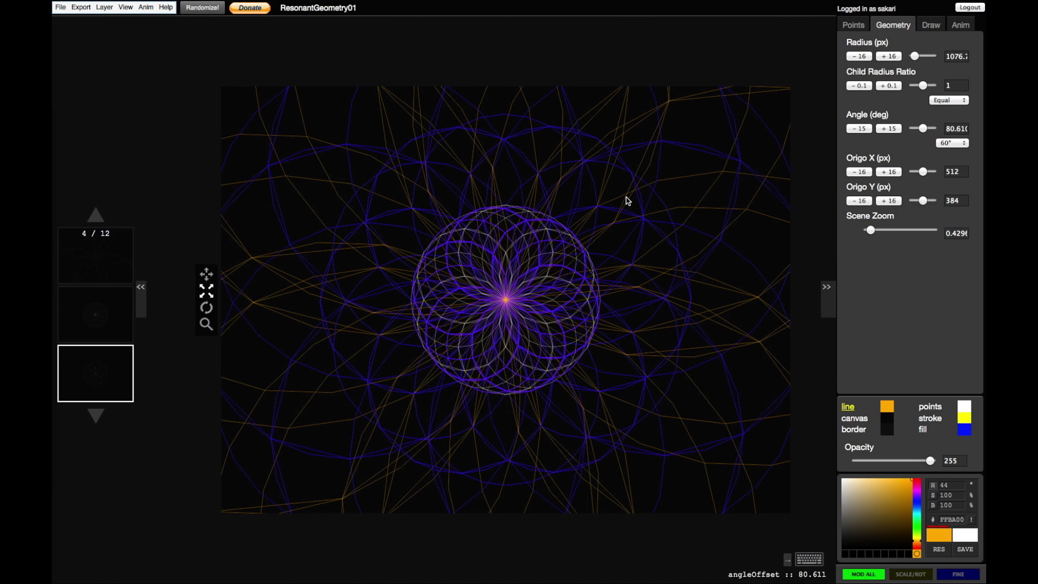
# Step: Try the copied orange layers in coarse rotation steps between about 50.6° and 110.6°, finishing at about 80.6°
pyautogui.press('shift')
pyautogui.press('shift')
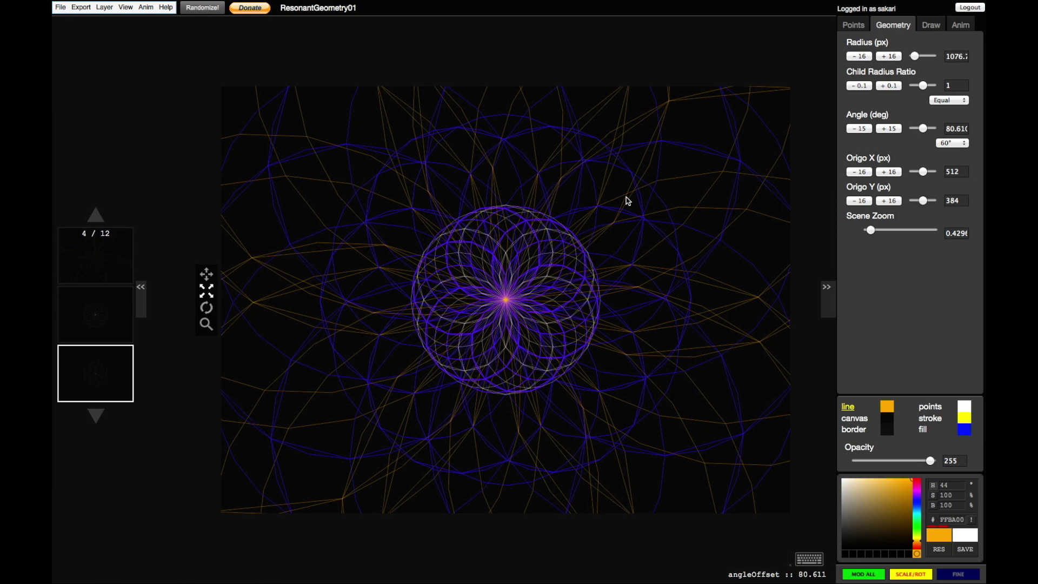
pyautogui.hotkey('shift', 'Left')
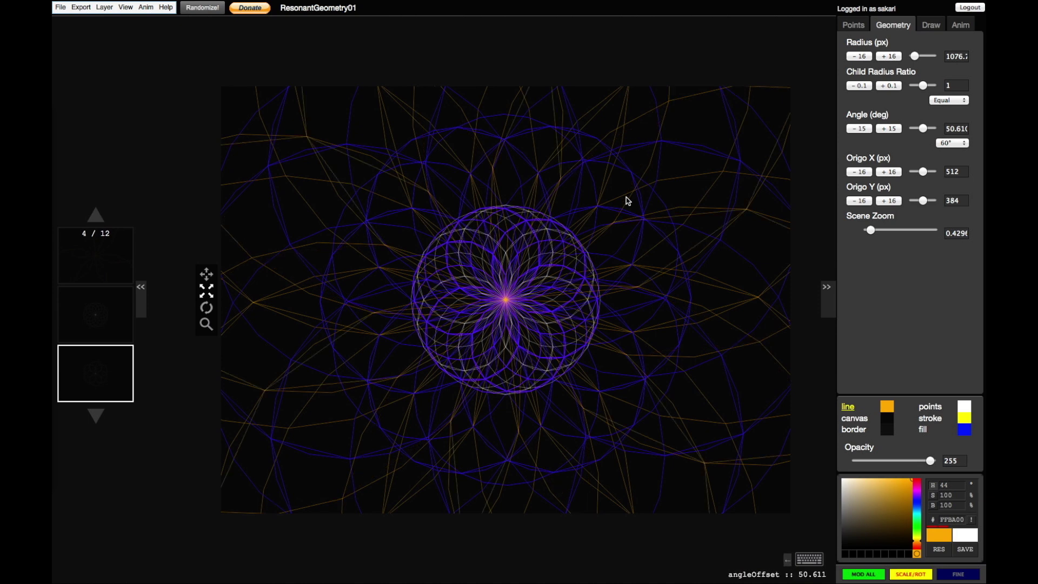
pyautogui.hotkey('shift', 'Right')
pyautogui.hotkey('shift', 'Right')
pyautogui.hotkey('shift', 'Left')
pyautogui.hotkey('shift', 'Left')
pyautogui.hotkey('shift', 'Right')
pyautogui.hotkey('shift', 'Right')
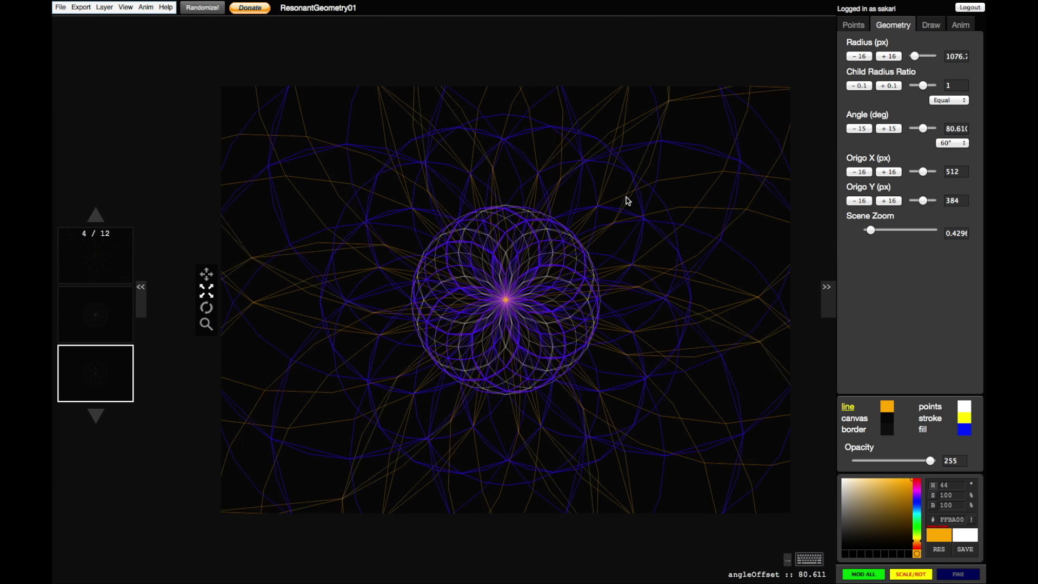
pyautogui.hotkey('shift', 'Left')
pyautogui.hotkey('shift', 'Left')
pyautogui.hotkey('shift', 'Right')
pyautogui.hotkey('shift', 'Right')
pyautogui.hotkey('shift', 'Right')
pyautogui.hotkey('shift', 'Right')
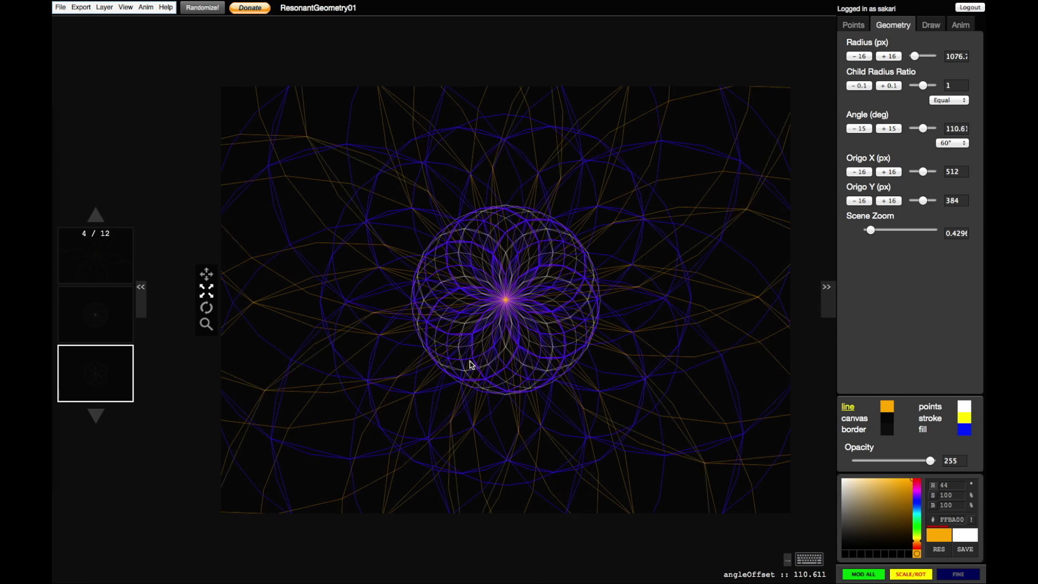
pyautogui.hotkey('shift', 'Left')
pyautogui.hotkey('shift', 'Left')
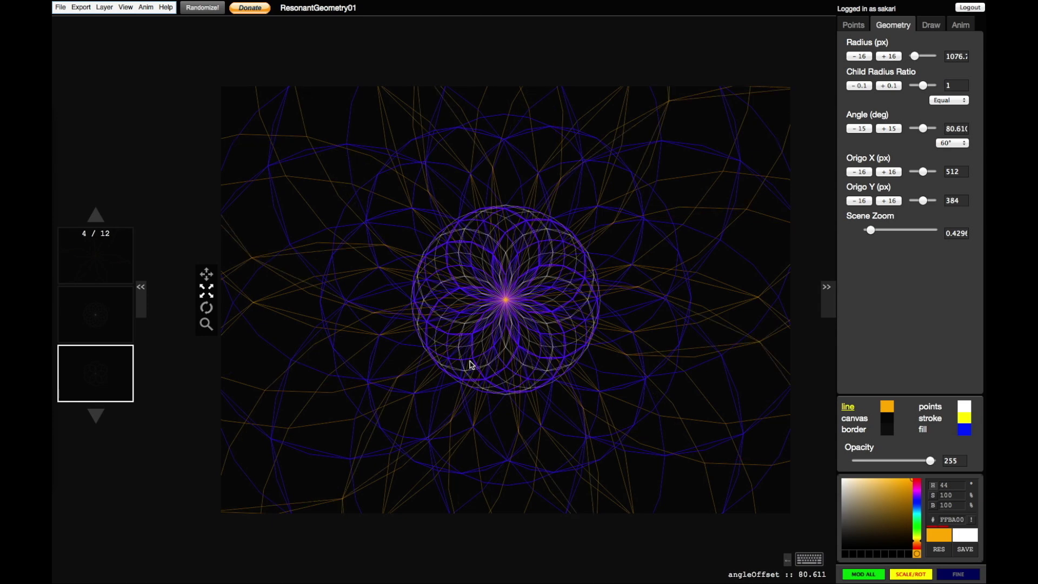
# Step: Rotate the copied orange layers back to an angle of about 75.6° in fine increments
pyautogui.press('.')
pyautogui.press('Left')
pyautogui.press('Left')
pyautogui.press('Left')
pyautogui.press('Left')
pyautogui.press('Left')
pyautogui.press('Left')
pyautogui.press('Left')
pyautogui.press('Left')
pyautogui.press('Right')
pyautogui.press('Right')
pyautogui.press('Right')
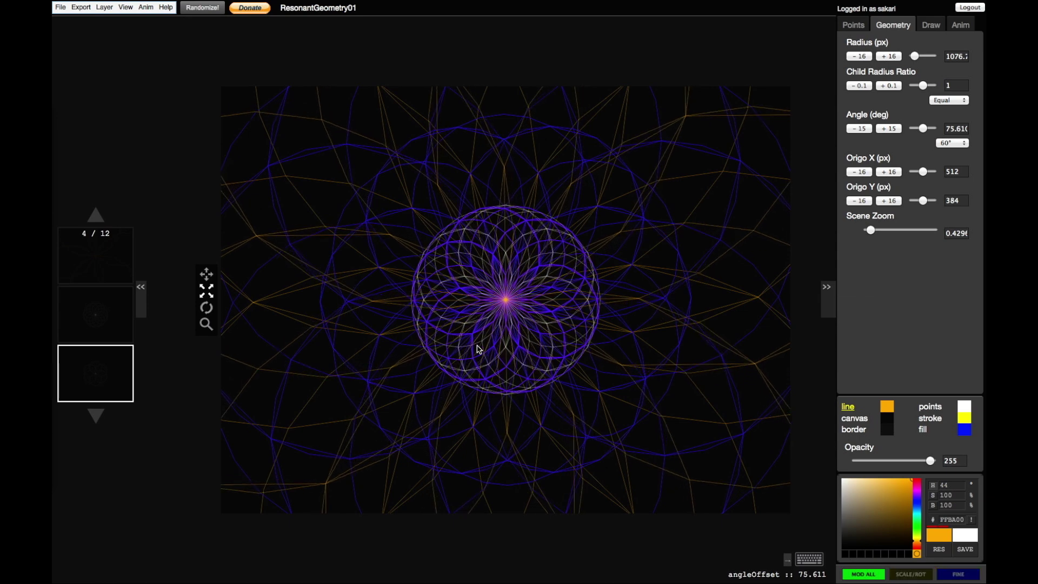
# Step: Enlarge the selected layers to a radius of about 1287 px and thicken their line weight to about 1.98
pyautogui.press('2')
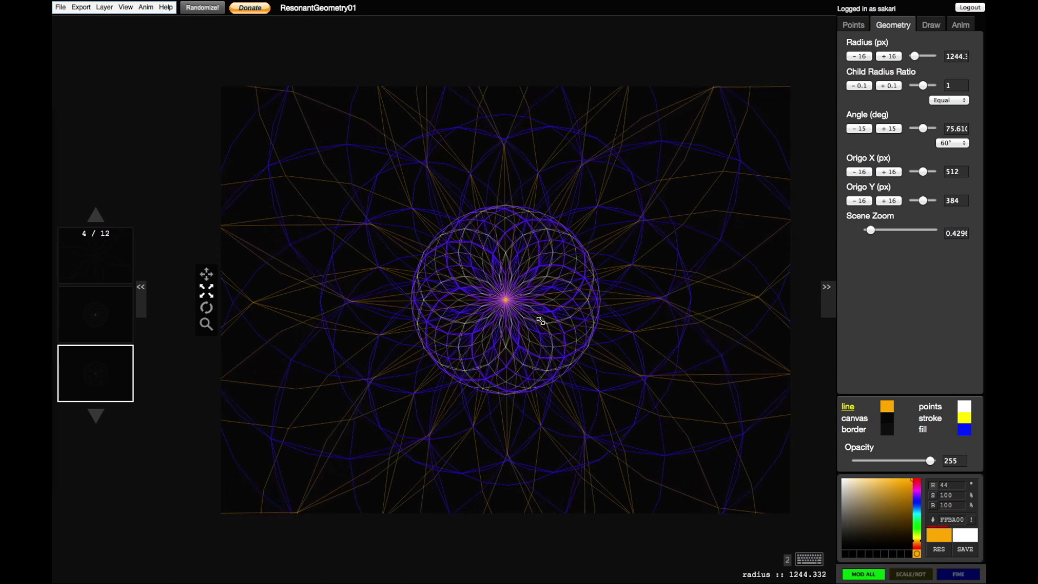
pyautogui.press('shift')
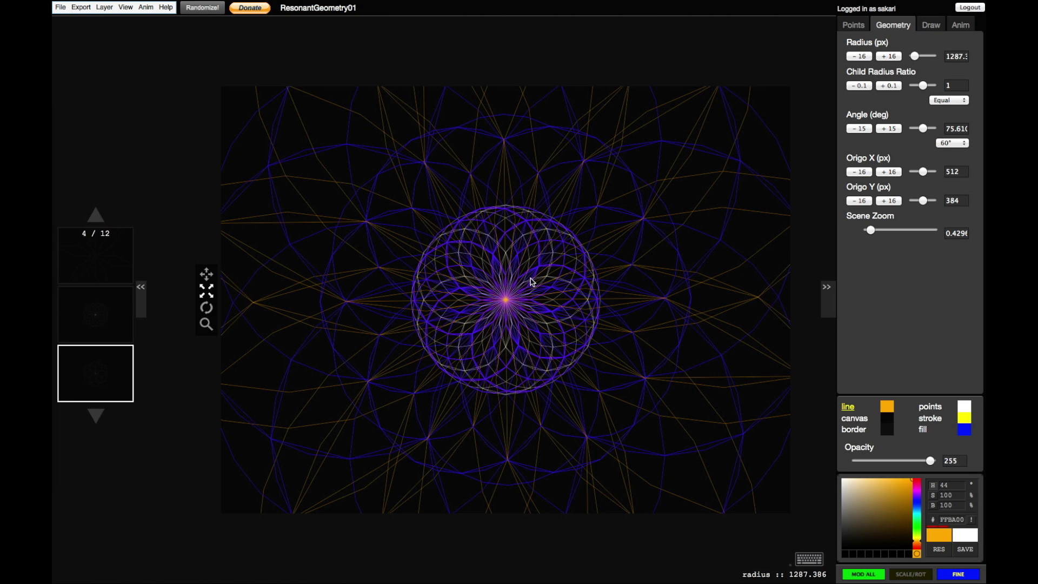
pyautogui.press('r')
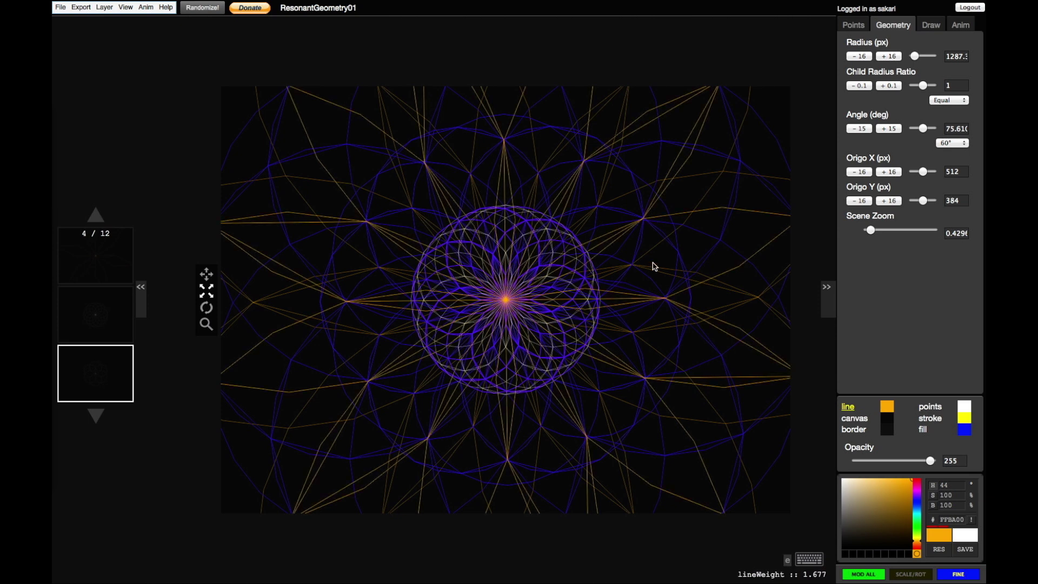
# Step: Save the scene to the cloud and copy the selected pair of layers
pyautogui.click(61, 8)
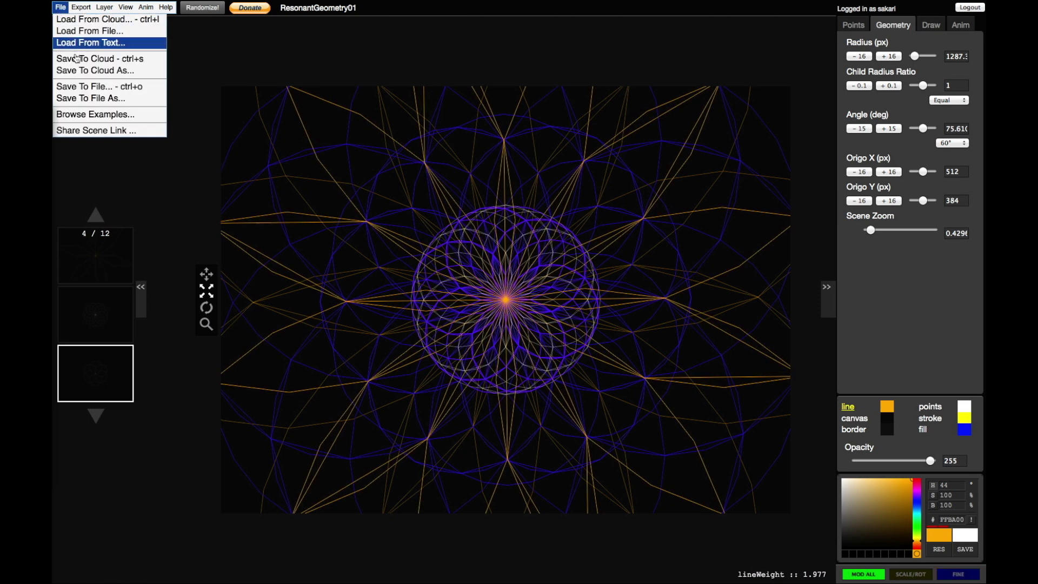
pyautogui.click(77, 58)
pyautogui.hotkey('ctrl', 'c')
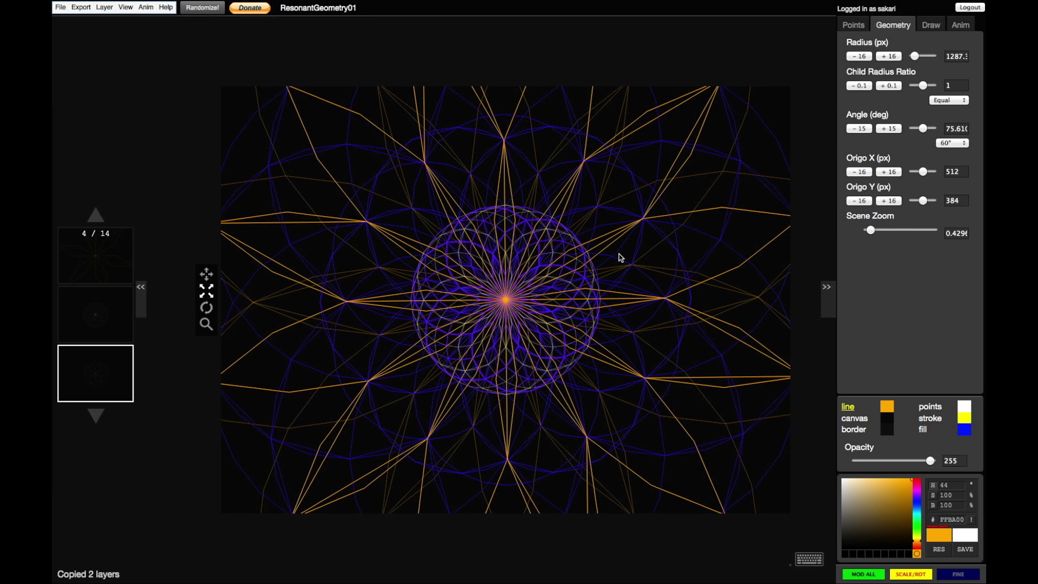
# Step: Enlarge the newly copied layers to a radius of about 2030 px and thicken their line weight to about 2.58
pyautogui.press('Up')
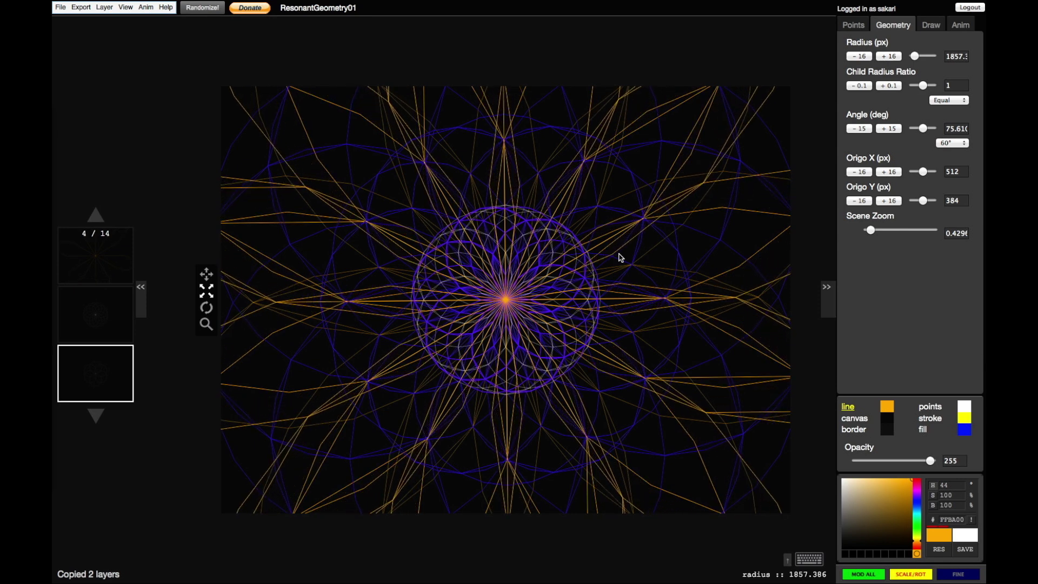
pyautogui.press('Up')
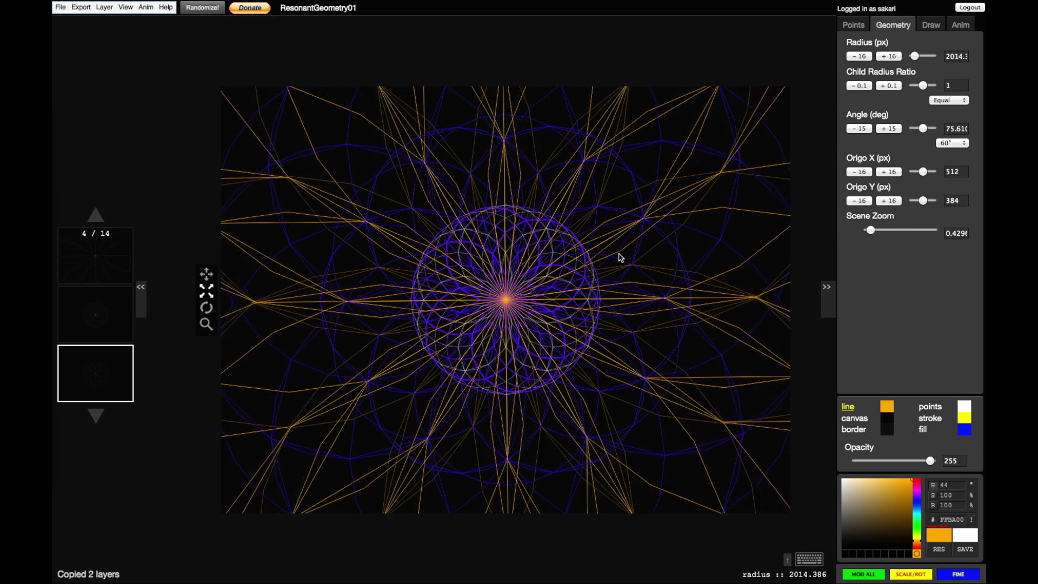
pyautogui.press('Up')
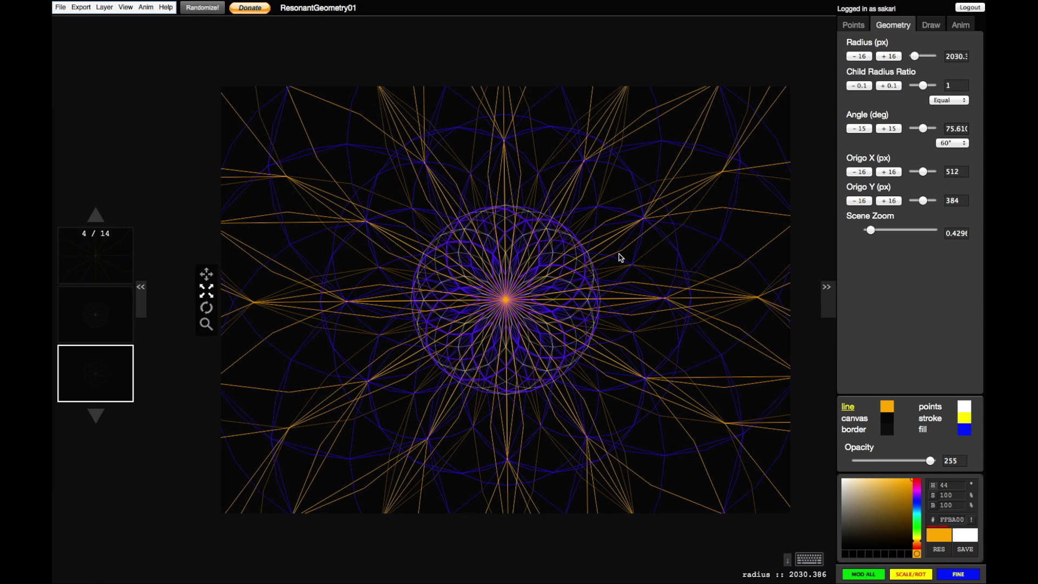
pyautogui.press('r')
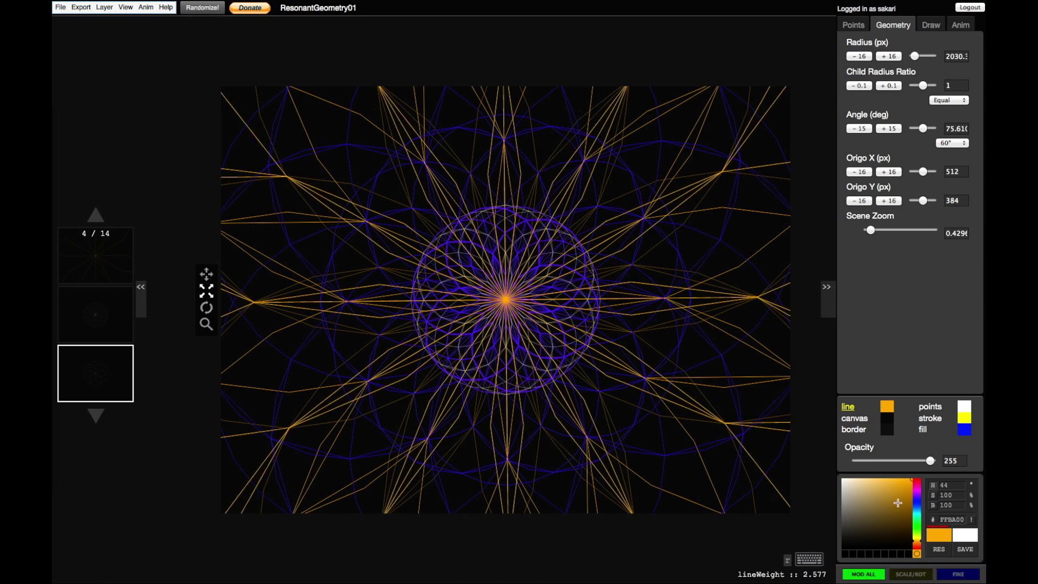
# Step: Recolor the selected layers' lines magenta (FF00F0) and thicken their line weight to about 3.9
pyautogui.moveTo(918, 507); pyautogui.dragTo(918, 481)
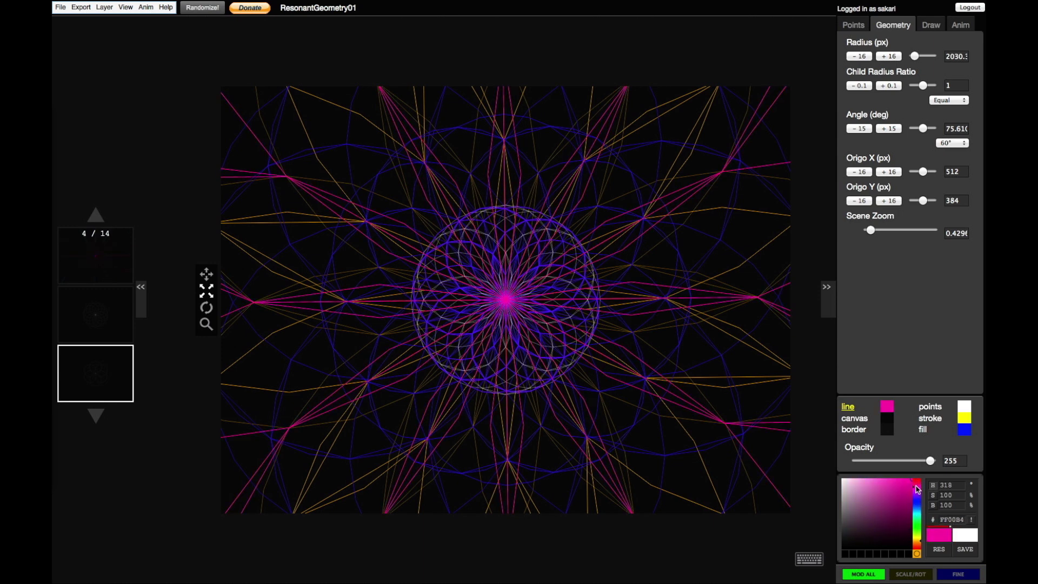
pyautogui.hotkey('shift', 'r')
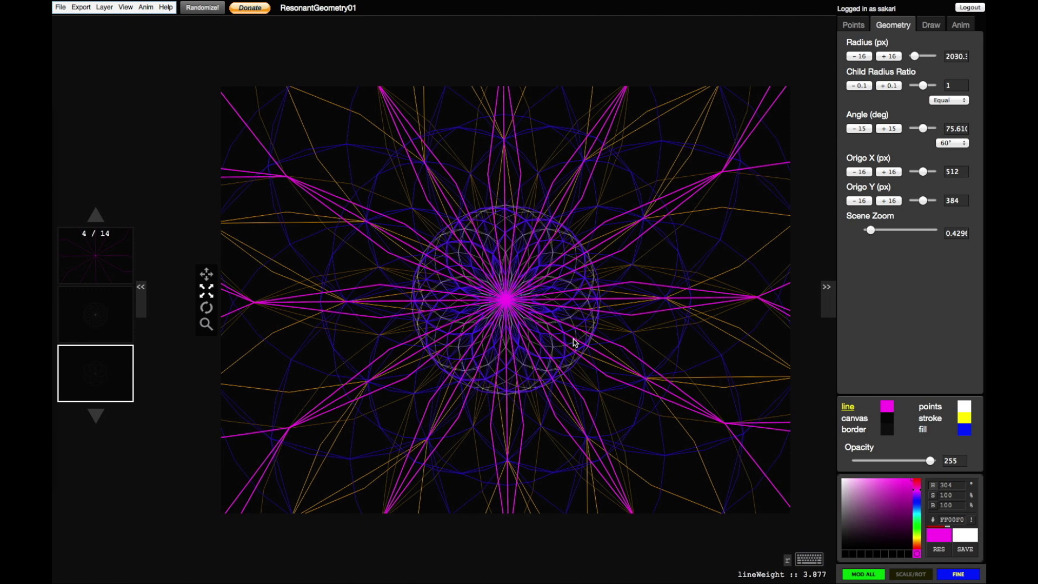
pyautogui.hotkey('shift', 'r')
pyautogui.press('e')
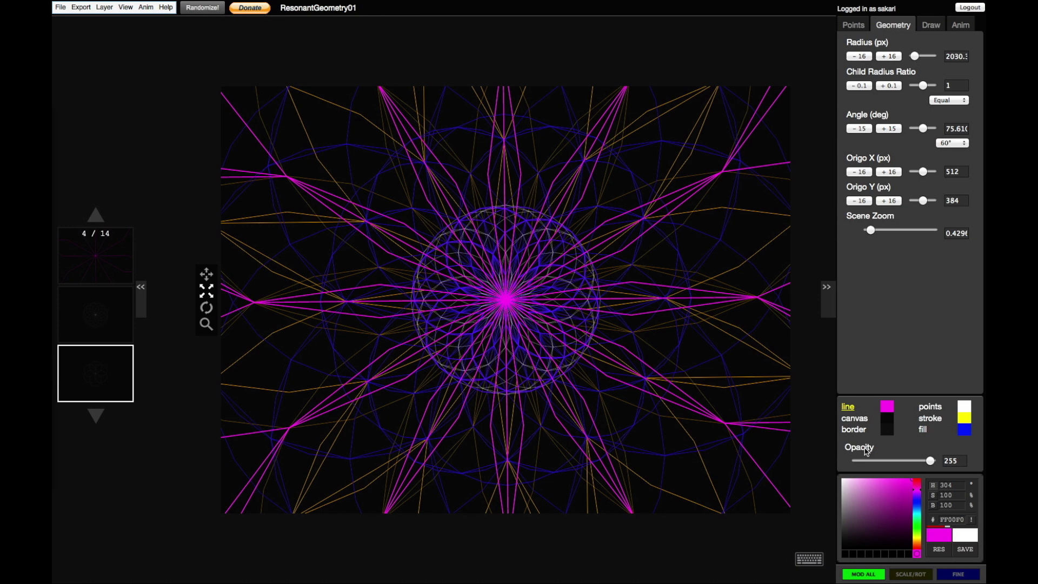
# Step: Lower the selected layers' line opacity to 187 and save the scene to the cloud
pyautogui.moveTo(931, 464)
pyautogui.mouseDown()
pyautogui.moveTo(880, 464)
pyautogui.moveTo(912, 462)
pyautogui.mouseUp()
pyautogui.click(60, 7)
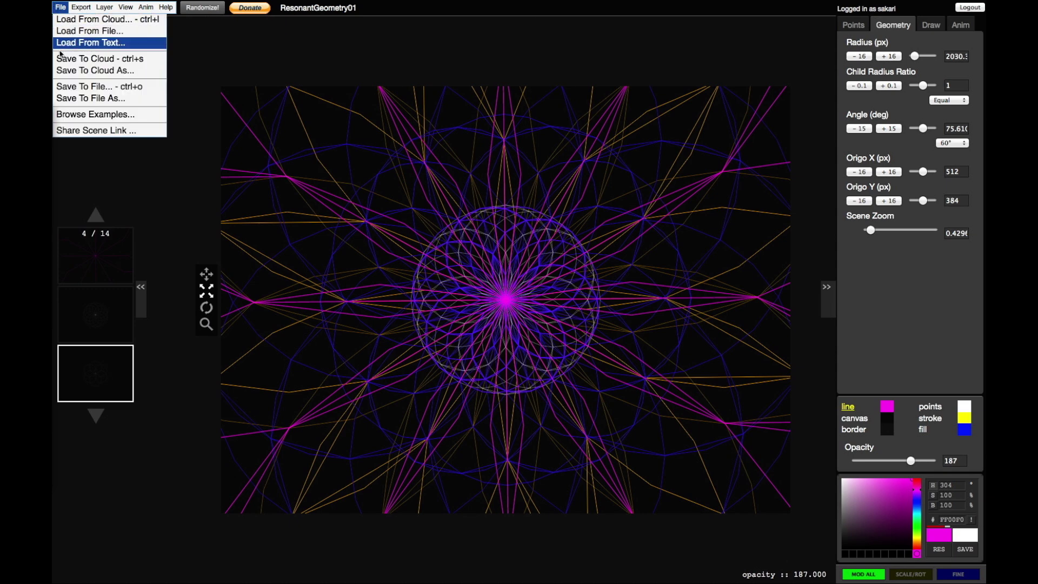
pyautogui.click(64, 59)
# Step: Copy the selected pair of layers and enlarge the copies to a radius of about 4908 px
pyautogui.press('2')
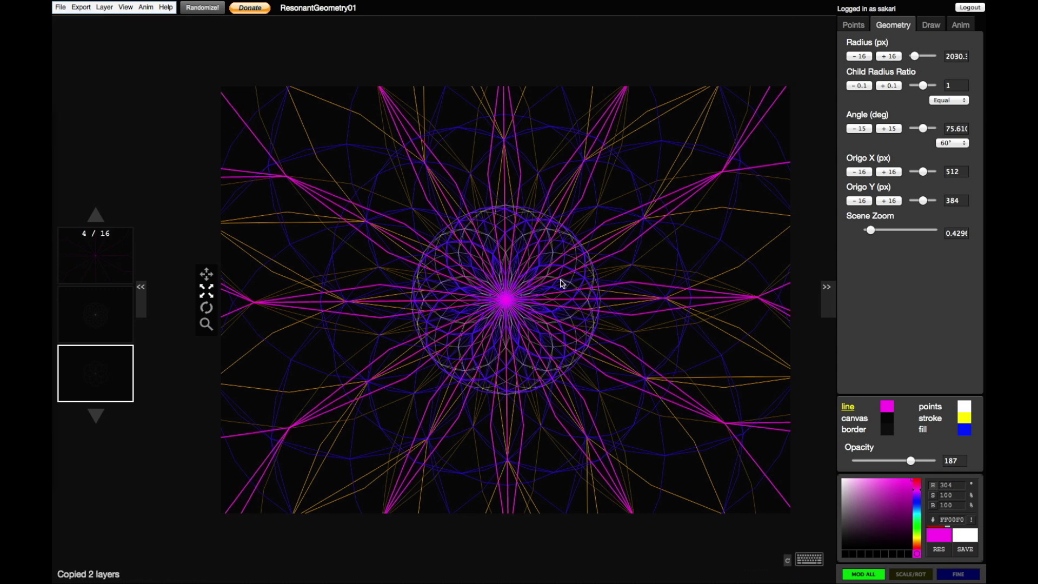
pyautogui.moveTo(526, 278); pyautogui.dragTo(471, 420)
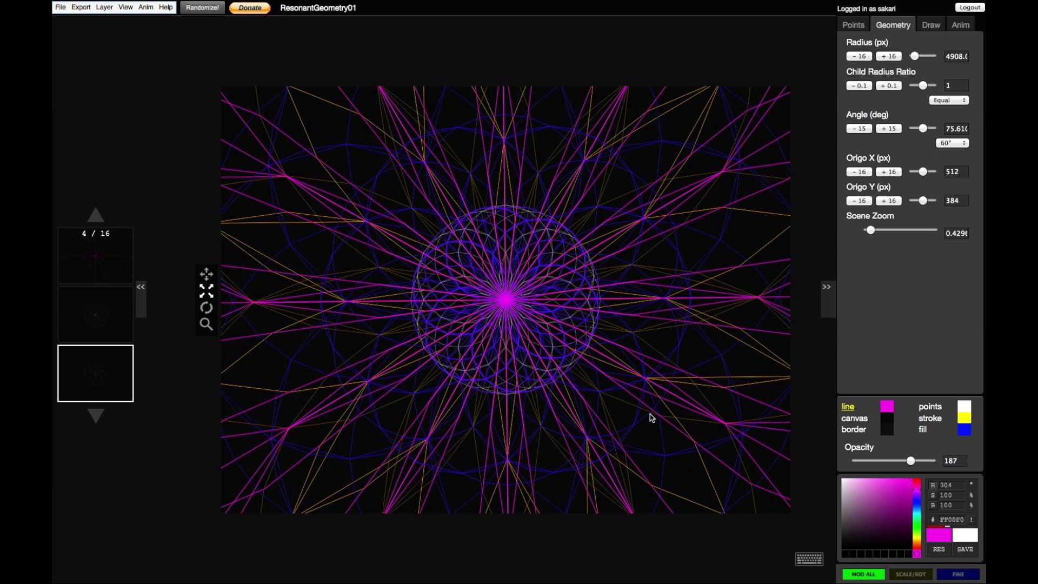
# Step: Recolor the copied layers' lines violet (7200FF) and lower their opacity to 120
pyautogui.click(917, 519)
pyautogui.moveTo(917, 520); pyautogui.dragTo(917, 553)
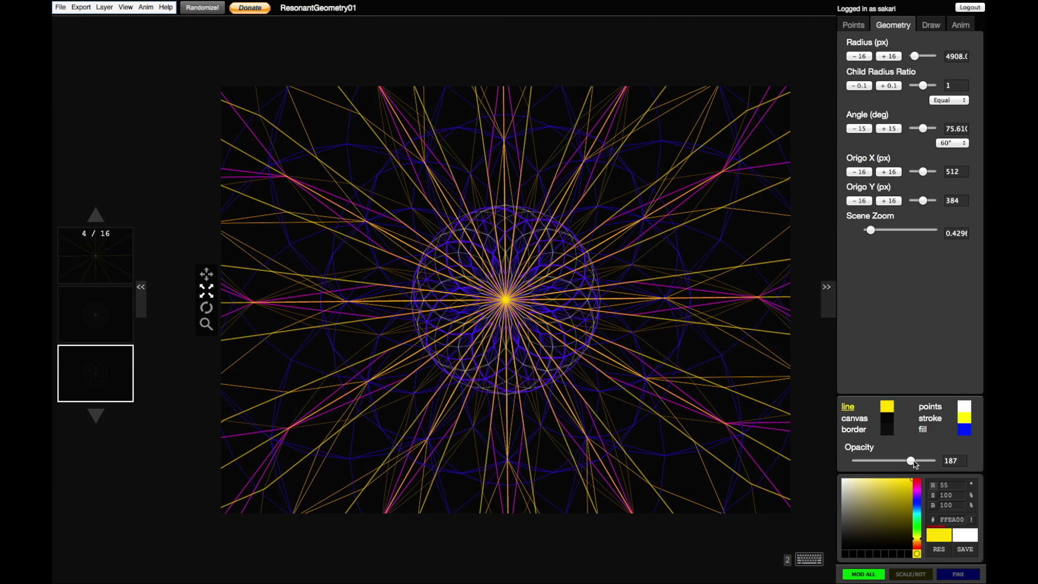
pyautogui.moveTo(914, 464); pyautogui.dragTo(893, 461)
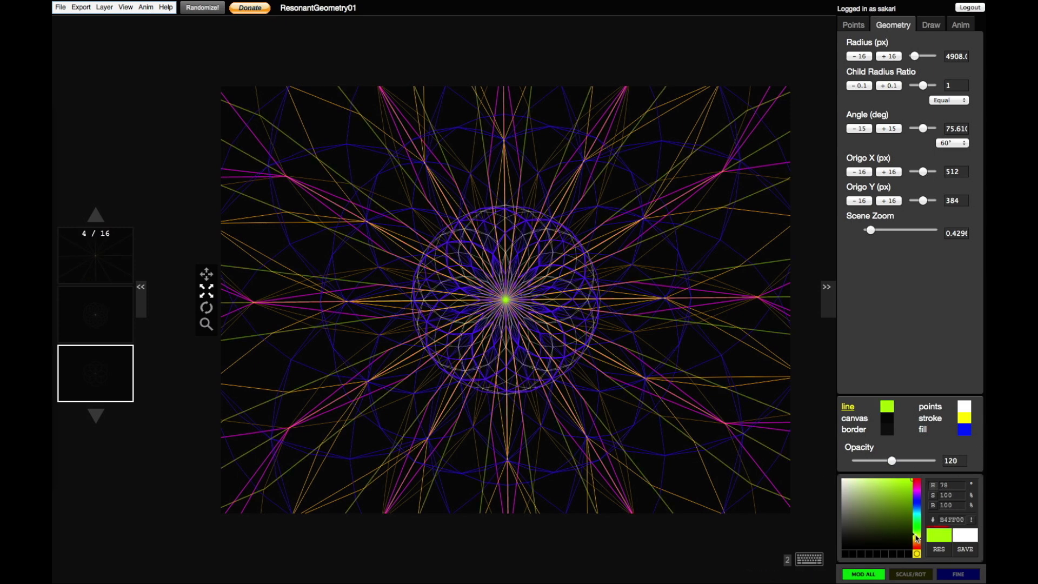
pyautogui.moveTo(916, 538); pyautogui.dragTo(916, 499)
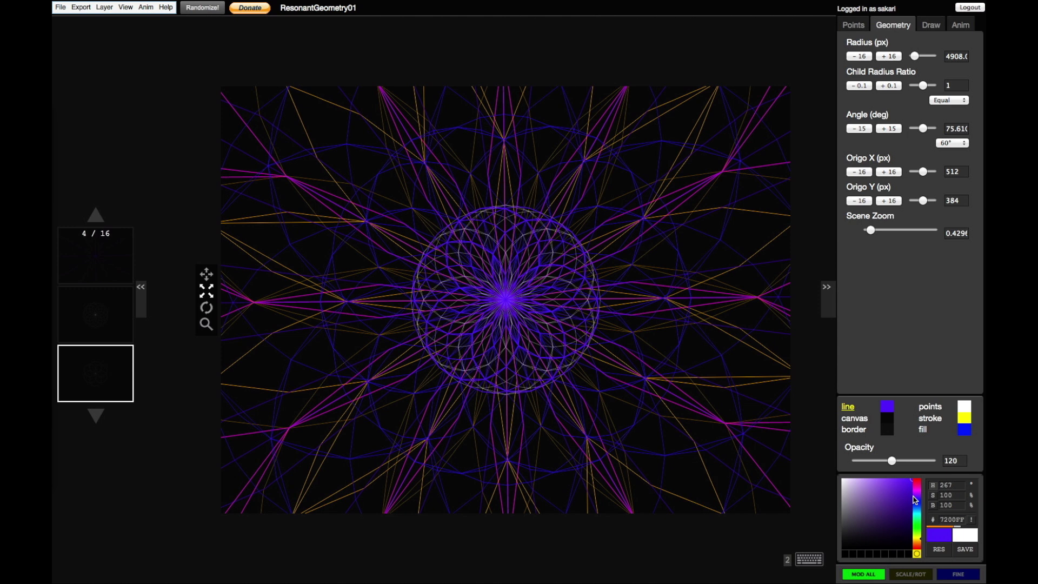
pyautogui.moveTo(914, 497); pyautogui.dragTo(914, 496)
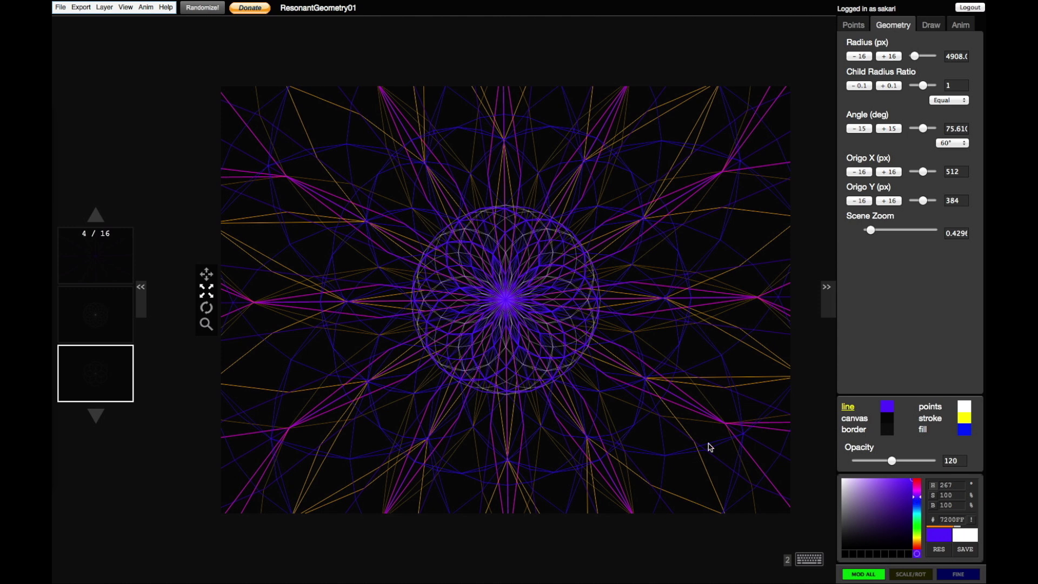
# Step: Save the scene to the cloud and copy the violet pair of layers
pyautogui.click(56, 10)
pyautogui.click(62, 57)
pyautogui.press('c')
# Step: Shrink the newly copied layers to a radius of about 228 px
pyautogui.hotkey('shift', 'Down')
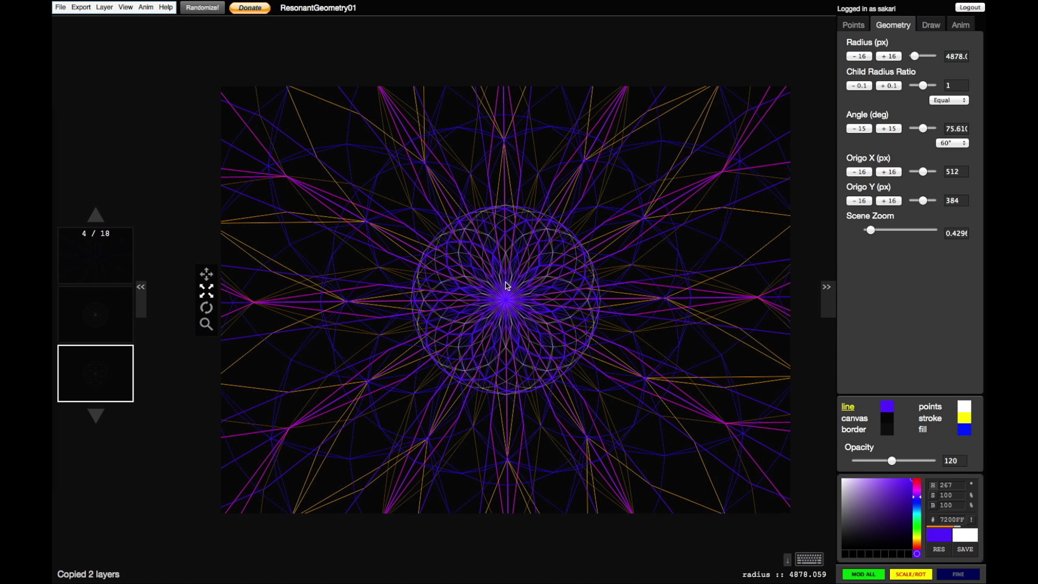
pyautogui.press('Down')
pyautogui.press('Down')
pyautogui.press('Down')
pyautogui.press('Down')
pyautogui.press('Down')
pyautogui.press('Down')
pyautogui.press('Down')
pyautogui.press('Down')
pyautogui.press('Down')
pyautogui.press('Down')
pyautogui.press('Down')
pyautogui.press('Down')
pyautogui.press('Down')
pyautogui.press('Down')
pyautogui.press('Down')
pyautogui.press('Down')
pyautogui.press('Down')
pyautogui.press('Down')
pyautogui.press('Down')
pyautogui.press('Down')
pyautogui.press('Down')
pyautogui.press('Down')
pyautogui.press('Down')
pyautogui.press('Down')
pyautogui.press('Down')
pyautogui.press('Down')
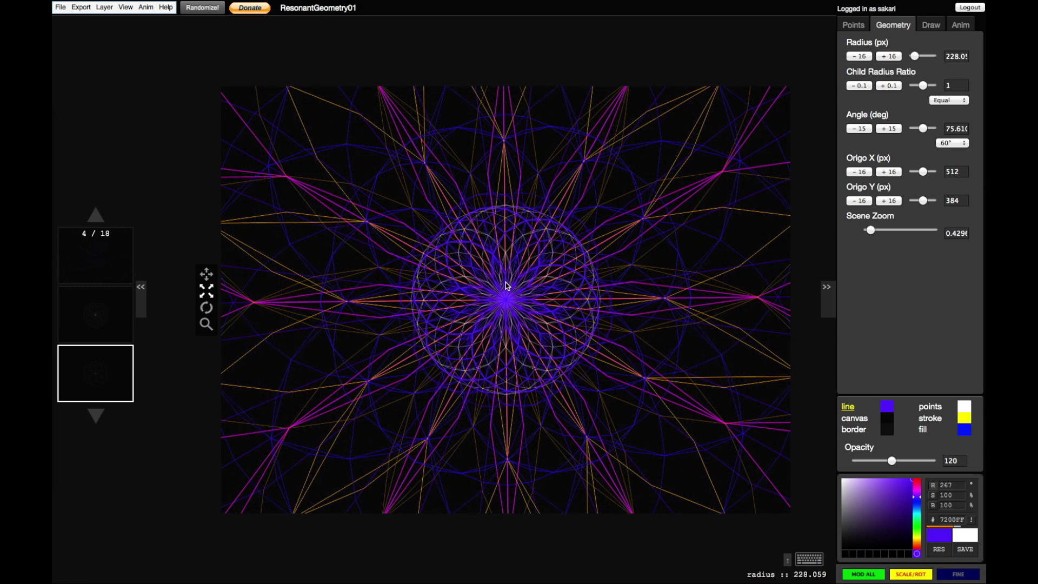
pyautogui.press('ctrl')
# Step: Recolor the small copies' lines lime green (B4FF00) and raise their child point ratio to about 11 to smooth the circles
pyautogui.moveTo(917, 512); pyautogui.dragTo(917, 537)
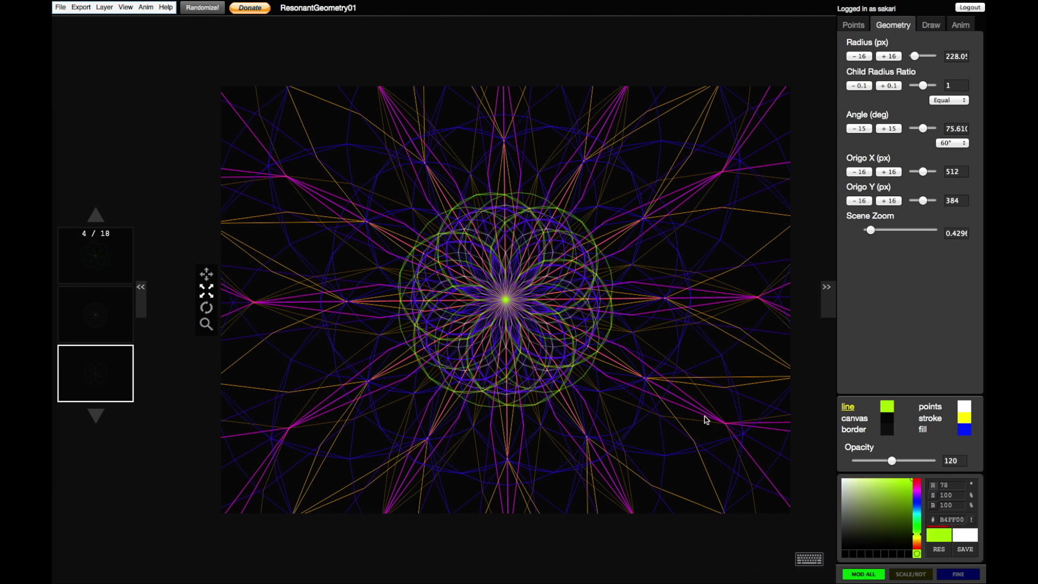
pyautogui.press('7')
pyautogui.press('7')
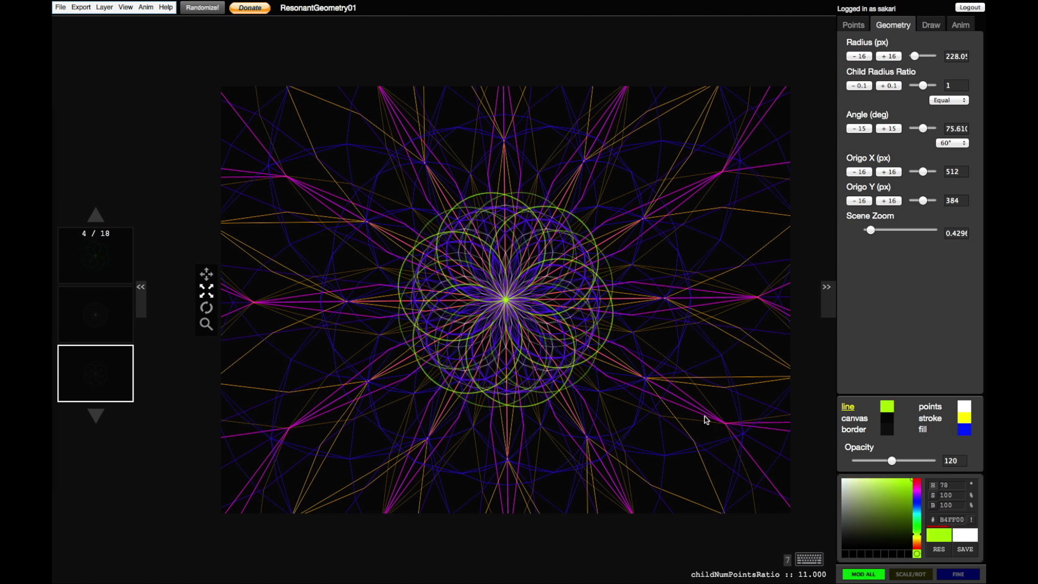
pyautogui.press('6')
pyautogui.press('7')
pyautogui.press('6')
pyautogui.press('7')
pyautogui.press('7')
# Step: Enlarge the lime green layers to a radius of about 378 px and rotate them to an angle of about 60.6°
pyautogui.press('Up')
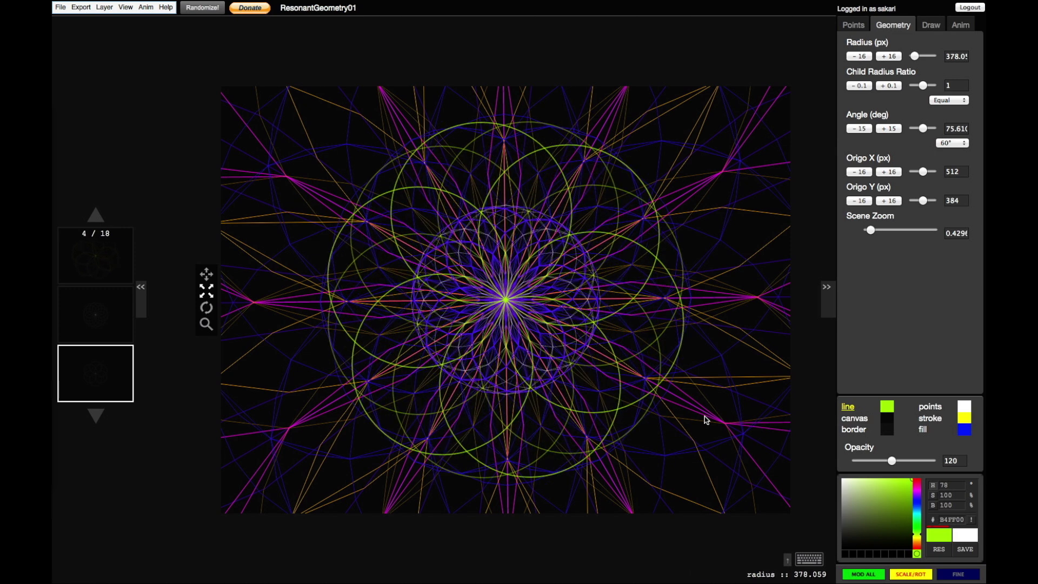
pyautogui.press('Left')
pyautogui.press('Left')
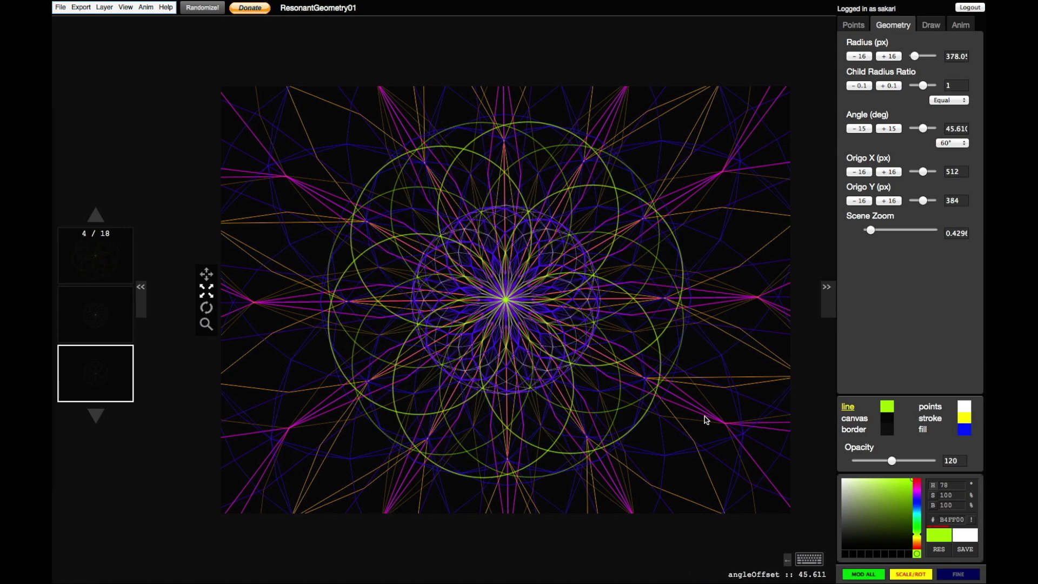
pyautogui.press('Right')
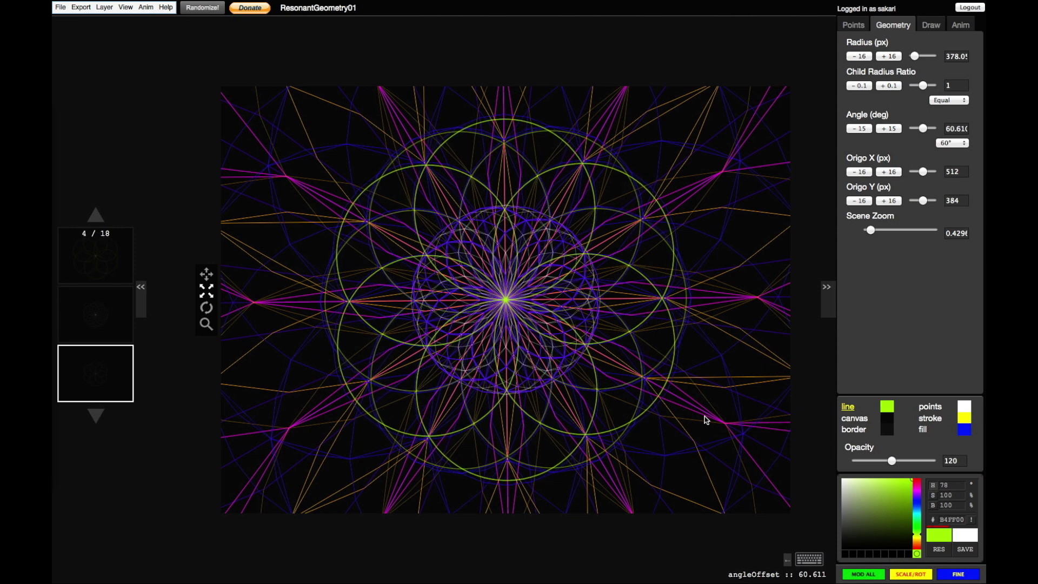
# Step: Fine-tune the lime green layers to a radius of about 388 px, keeping the angle at about 60.6°
pyautogui.press('Up')
pyautogui.press('Up')
pyautogui.press('Up')
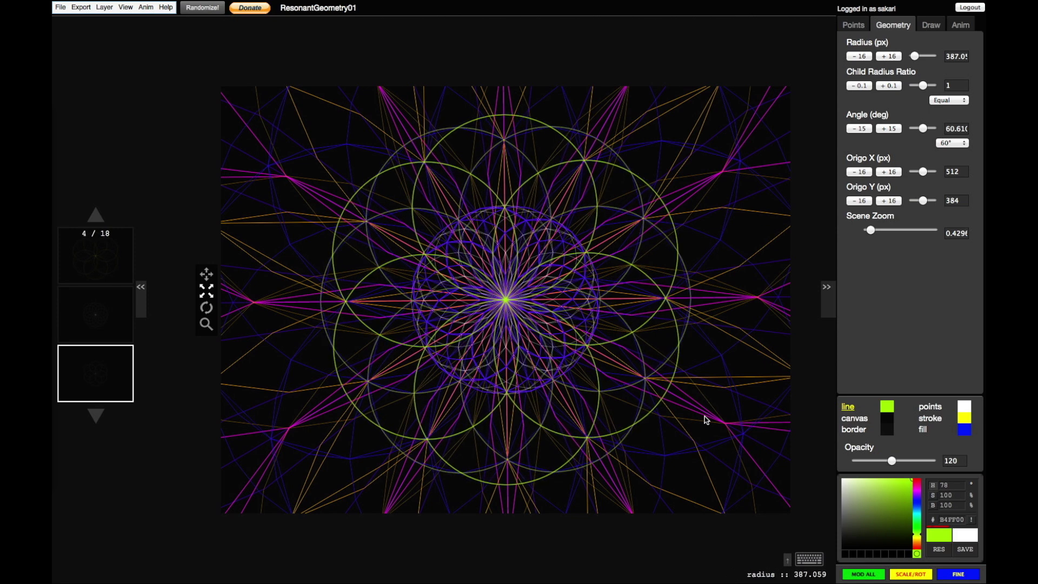
pyautogui.press('Down')
pyautogui.press('Down')
pyautogui.press('Up')
pyautogui.press('Up')
pyautogui.press('Up')
pyautogui.press('Up')
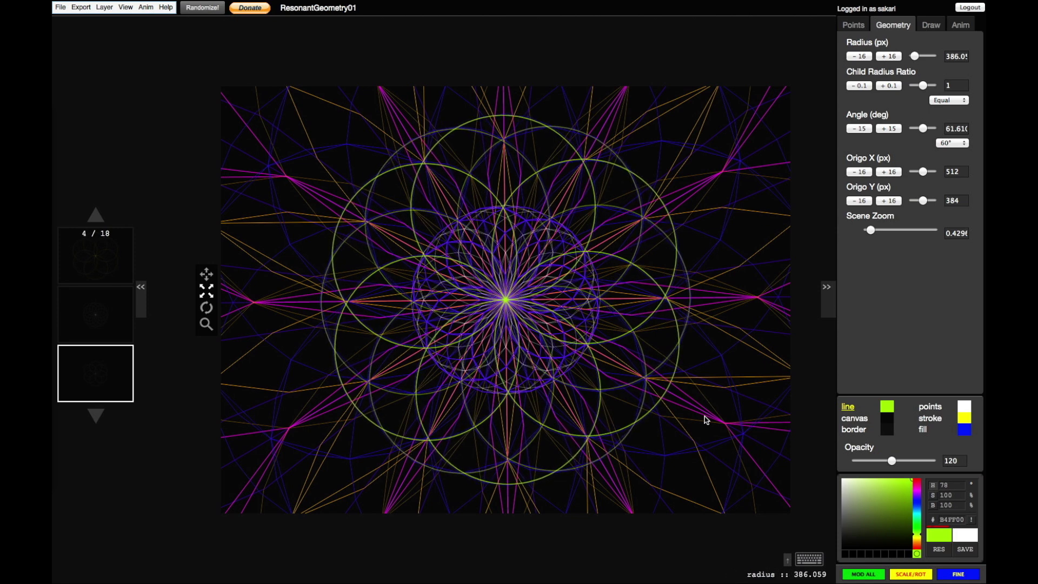
pyautogui.hotkey('shift', 'Down')
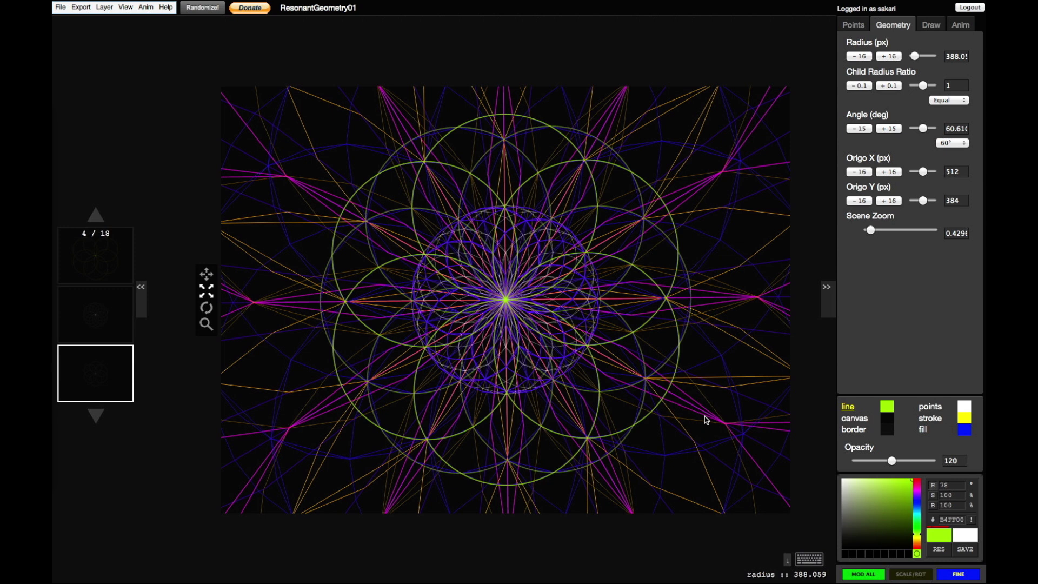
# Step: Thicken the lime green layers' line weight to about 5.88 and save the scene to the cloud
pyautogui.press('r')
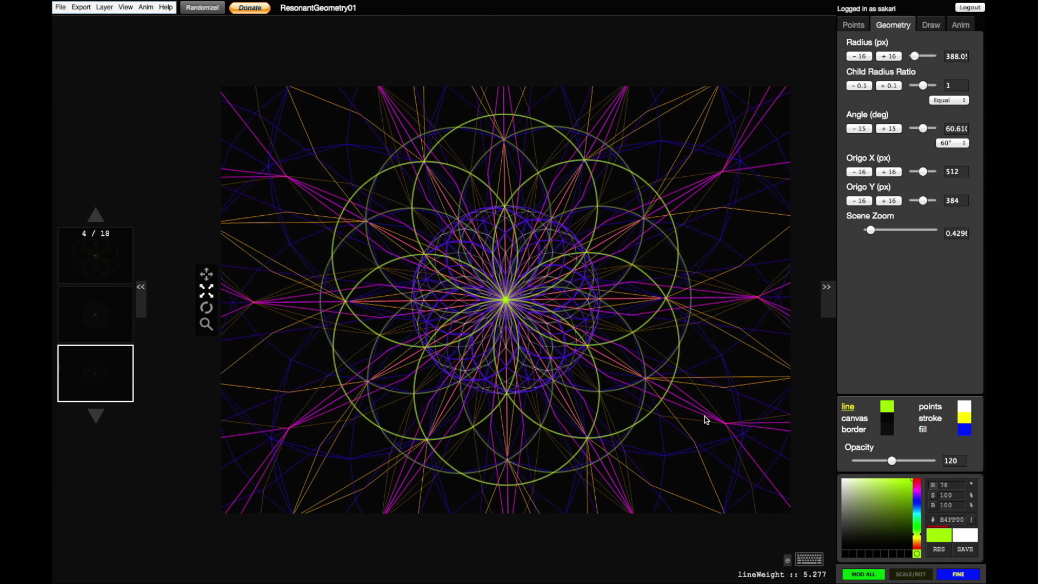
pyautogui.press('r')
pyautogui.press('r')
pyautogui.press('r')
pyautogui.press('r')
pyautogui.click(61, 7)
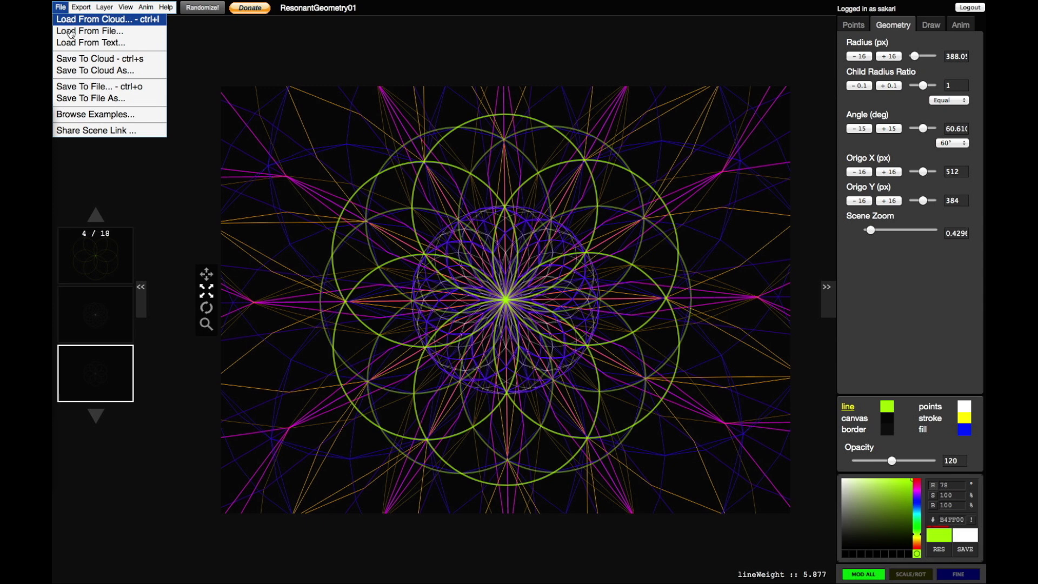
pyautogui.click(77, 64)
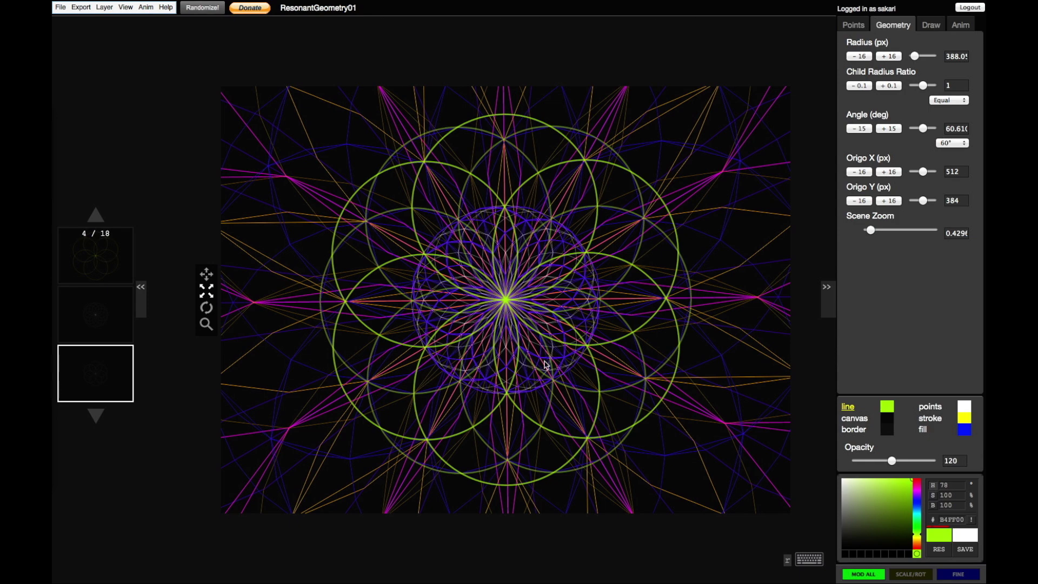
# Step: Copy the lime green pair of layers and enlarge the copies to a radius of about 1057 px
pyautogui.press('c')
pyautogui.moveTo(545, 368); pyautogui.dragTo(540, 247)
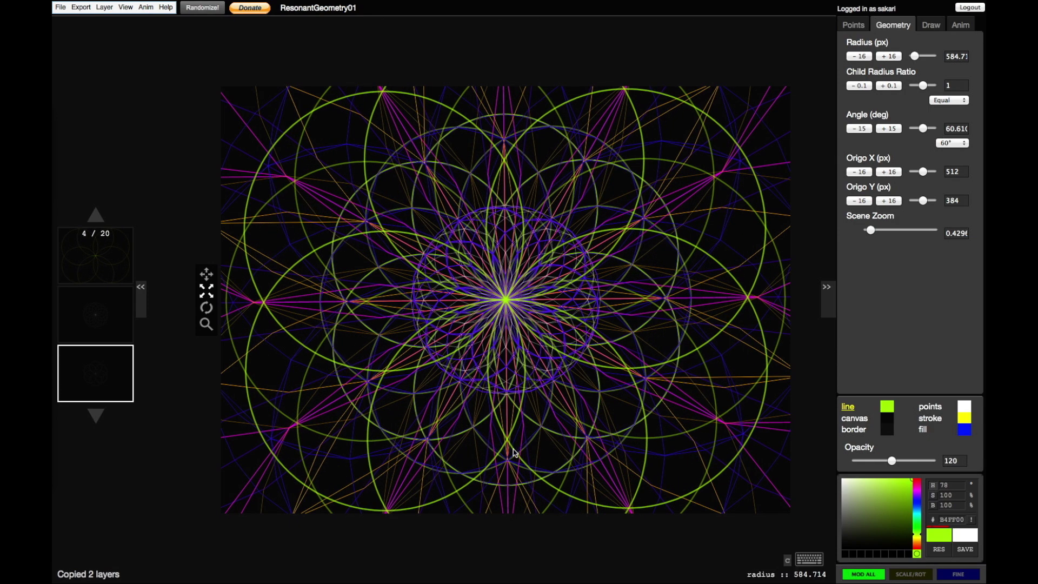
pyautogui.moveTo(513, 451); pyautogui.dragTo(344, 396)
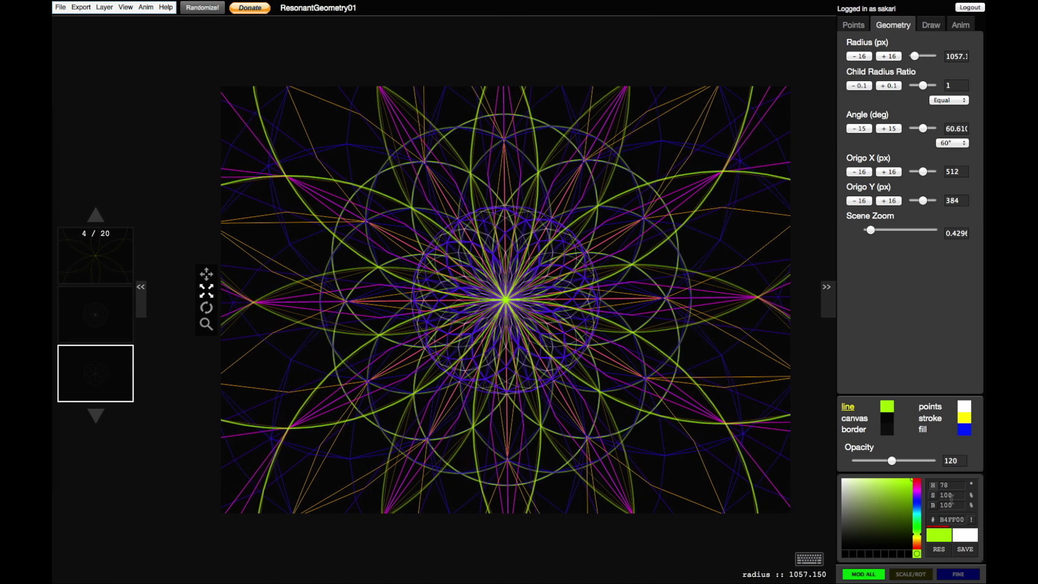
# Step: Recolor the enlarged copies' lines black (000000) and thicken their line weight to about 10.18
pyautogui.moveTo(922, 522); pyautogui.dragTo(889, 582)
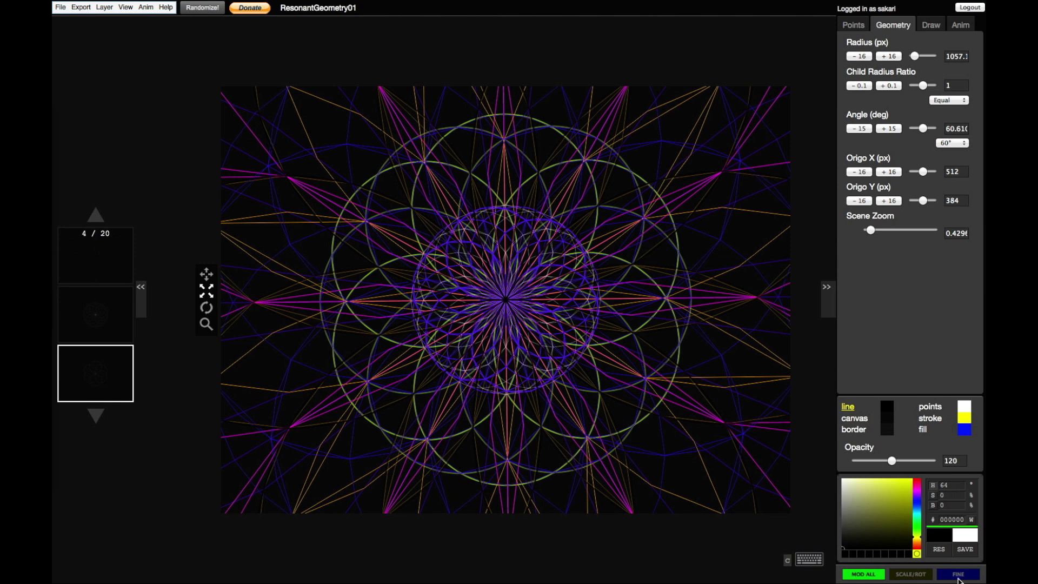
pyautogui.moveTo(958, 579); pyautogui.dragTo(961, 583)
pyautogui.hotkey('shift', 'r')
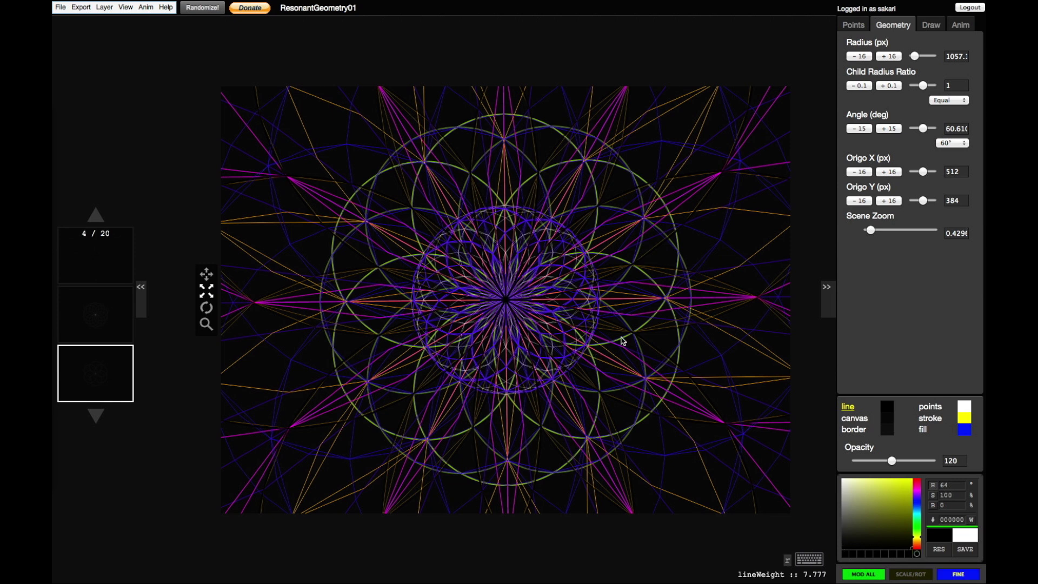
pyautogui.hotkey('shift', 'r')
pyautogui.hotkey('shift', 'r')
pyautogui.hotkey('shift', 'r')
pyautogui.hotkey('shift', 'r')
pyautogui.hotkey('shift', 'r')
pyautogui.hotkey('shift', 'r')
pyautogui.hotkey('shift', 'r')
pyautogui.hotkey('shift', 'r')
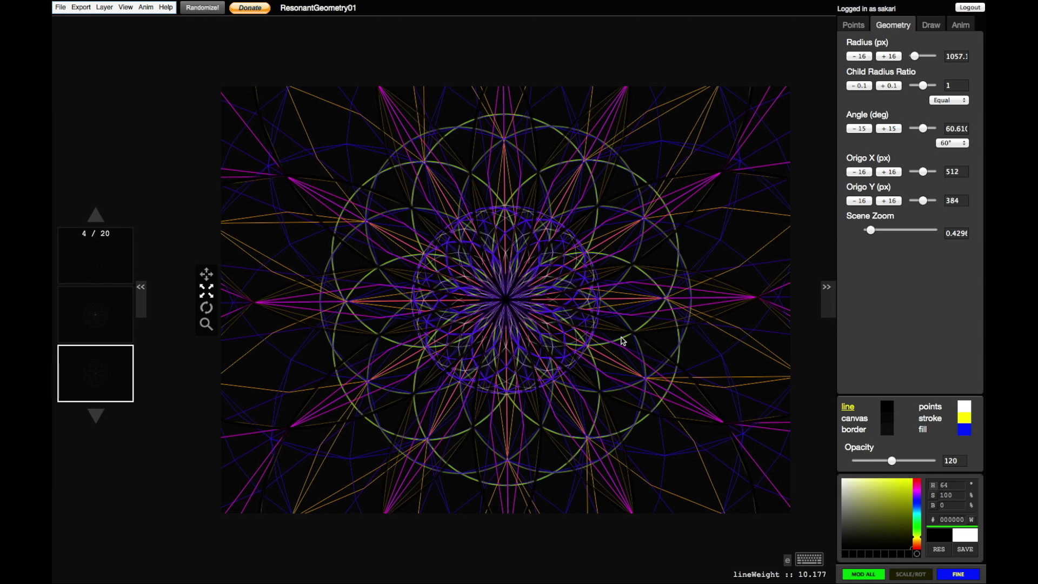
# Step: Recolor the selected layers' lines dark blue (001D87) and thicken their line weight to about 11.68
pyautogui.scroll(1, 623, 340)
pyautogui.press('r')
pyautogui.moveTo(921, 515)
pyautogui.mouseDown()
pyautogui.moveTo(920, 506)
pyautogui.moveTo(986, 503)
pyautogui.moveTo(985, 529)
pyautogui.mouseUp()
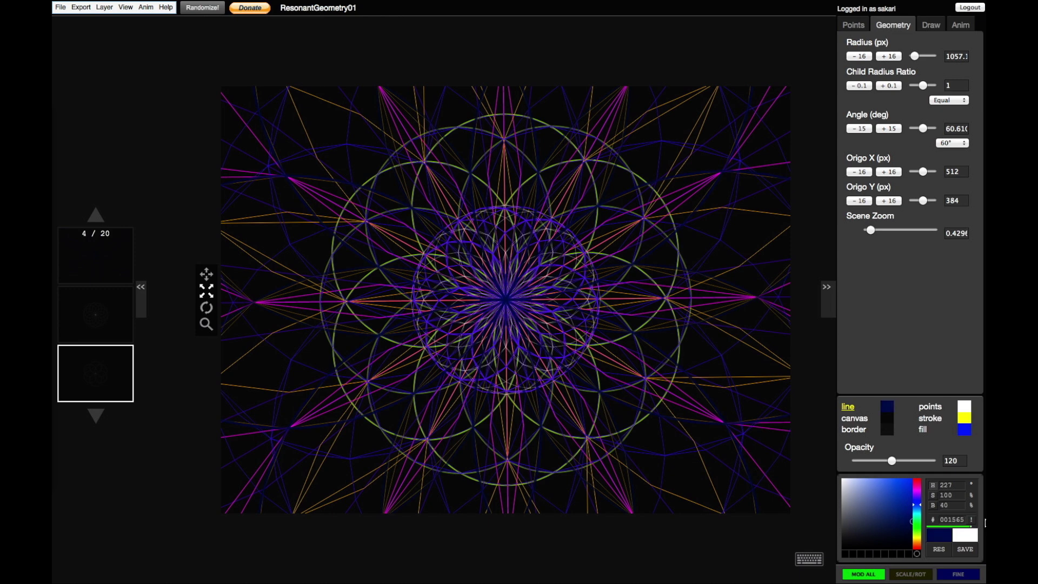
pyautogui.hotkey('shift', 'r')
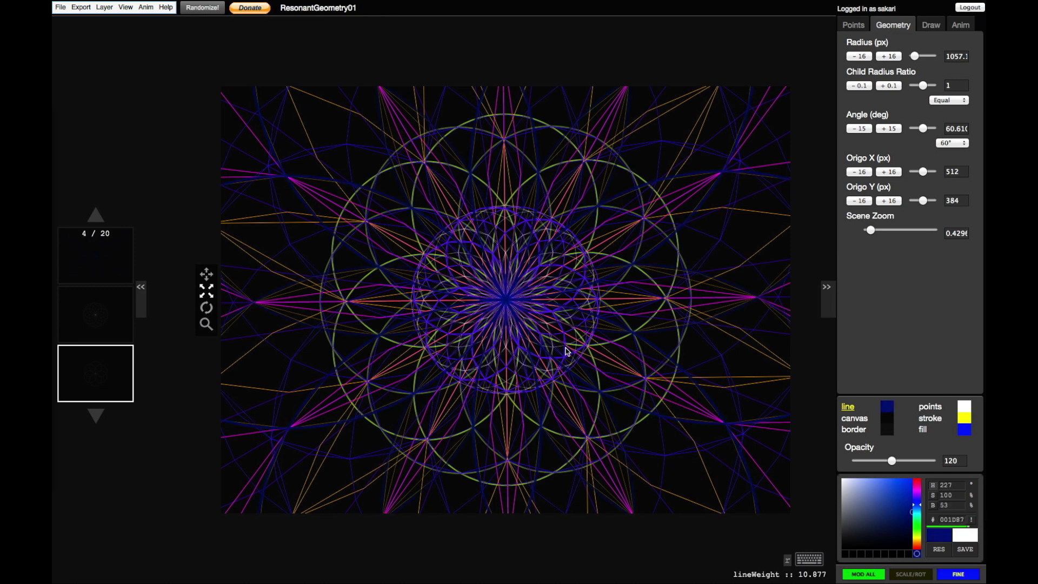
pyautogui.hotkey('shift', 'e')
# Step: Copy the dark blue pair of layers and enlarge the copies to a radius of about 3367 px
pyautogui.press('c')
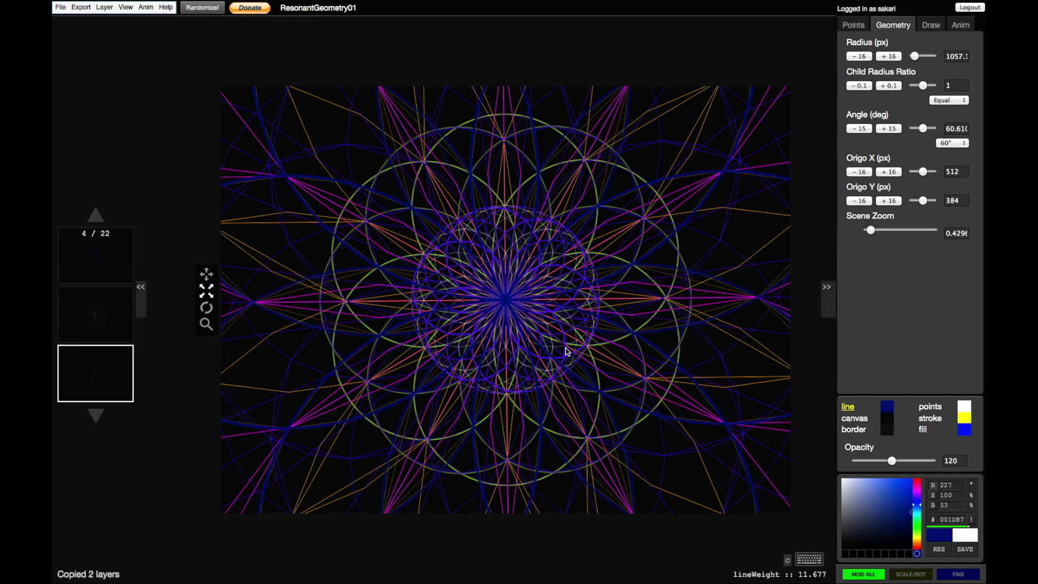
pyautogui.hotkey('alt', 'Up')
pyautogui.scroll(7, 566, 351)
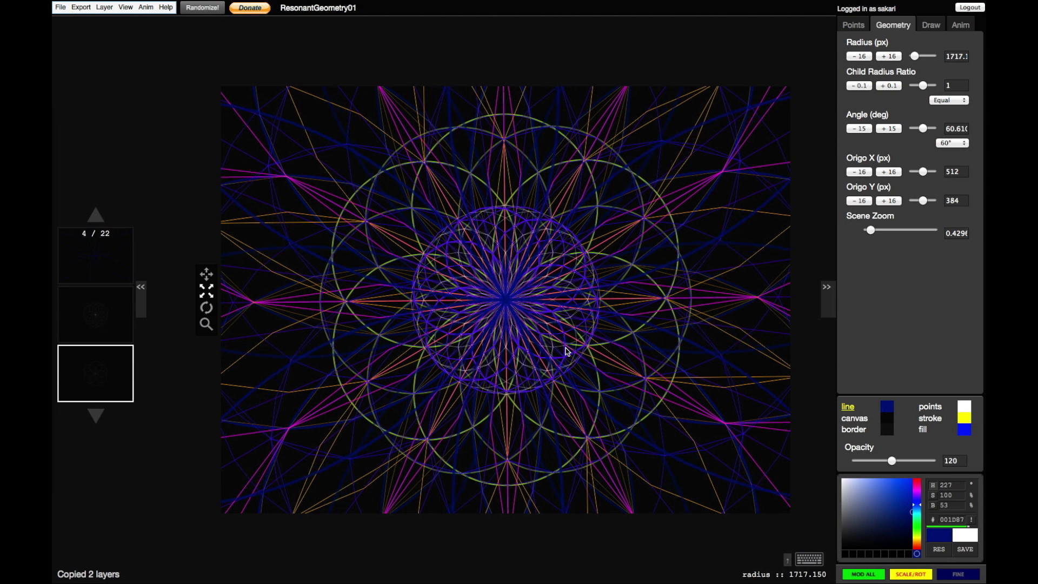
pyautogui.scroll(7, 566, 351)
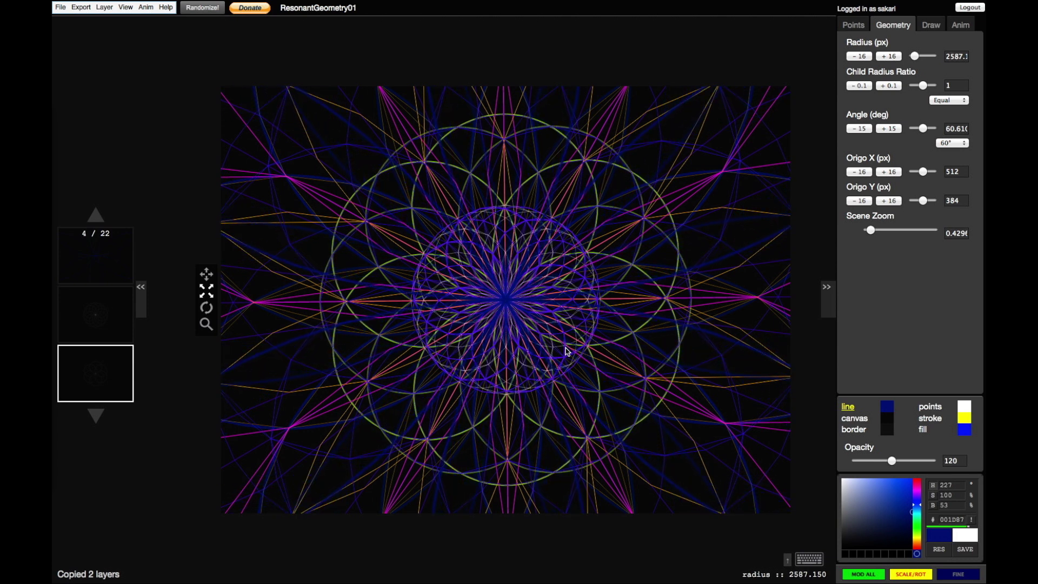
pyautogui.scroll(1, 566, 351)
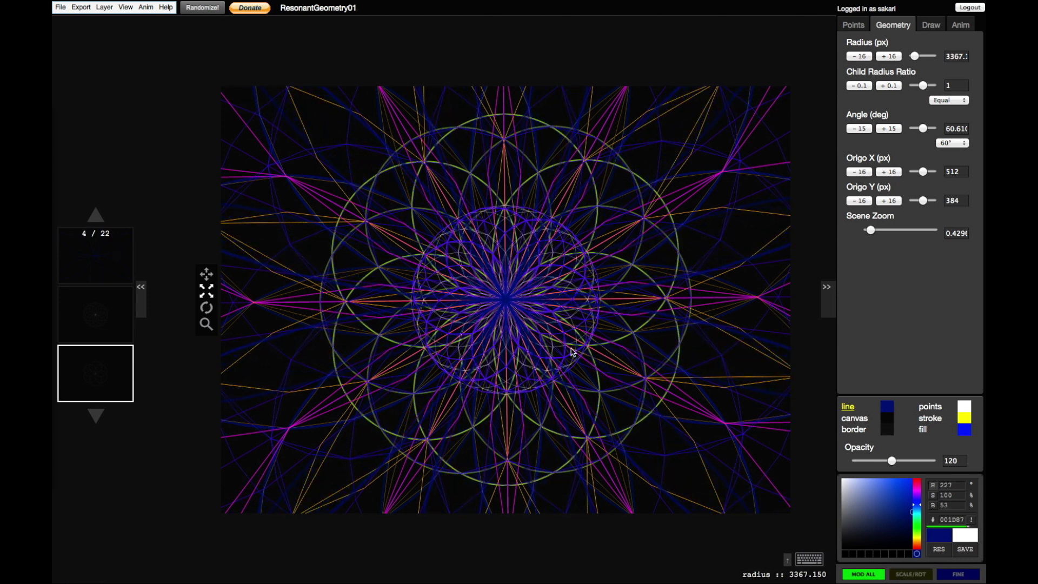
# Step: Shift the copied layers' line color to 002387 and thin their line weight to about 9.58
pyautogui.moveTo(916, 506)
pyautogui.mouseDown()
pyautogui.moveTo(918, 480)
pyautogui.moveTo(917, 508)
pyautogui.mouseUp()
pyautogui.press('e')
pyautogui.press('e')
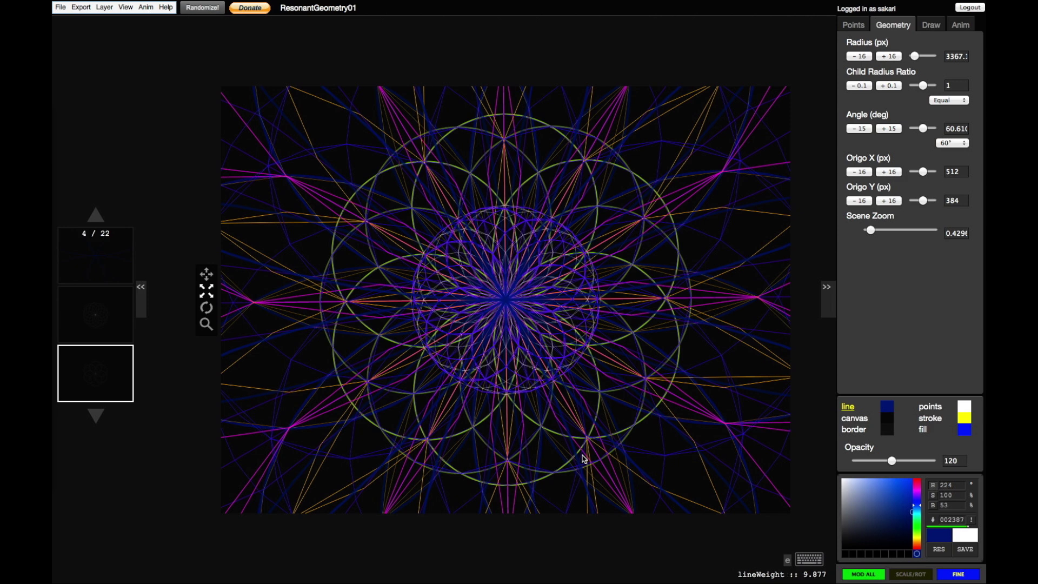
pyautogui.press('r')
# Step: Recolor the selected layers' lines black (000000) at opacity 63 with a line weight of about 9.58
pyautogui.moveTo(886, 504); pyautogui.dragTo(727, 583)
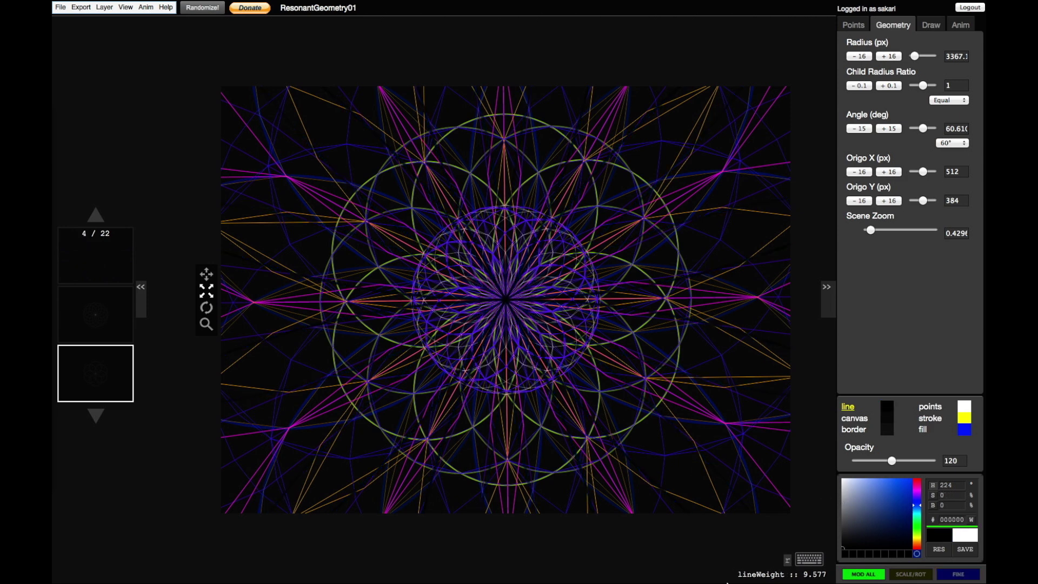
pyautogui.press('e')
pyautogui.hotkey('shift', 'e')
pyautogui.hotkey('shift', 'e')
pyautogui.hotkey('shift', 'e')
pyautogui.hotkey('shift', 'e')
pyautogui.hotkey('shift', 'e')
pyautogui.hotkey('shift', 'e')
pyautogui.moveTo(894, 464); pyautogui.dragTo(875, 464)
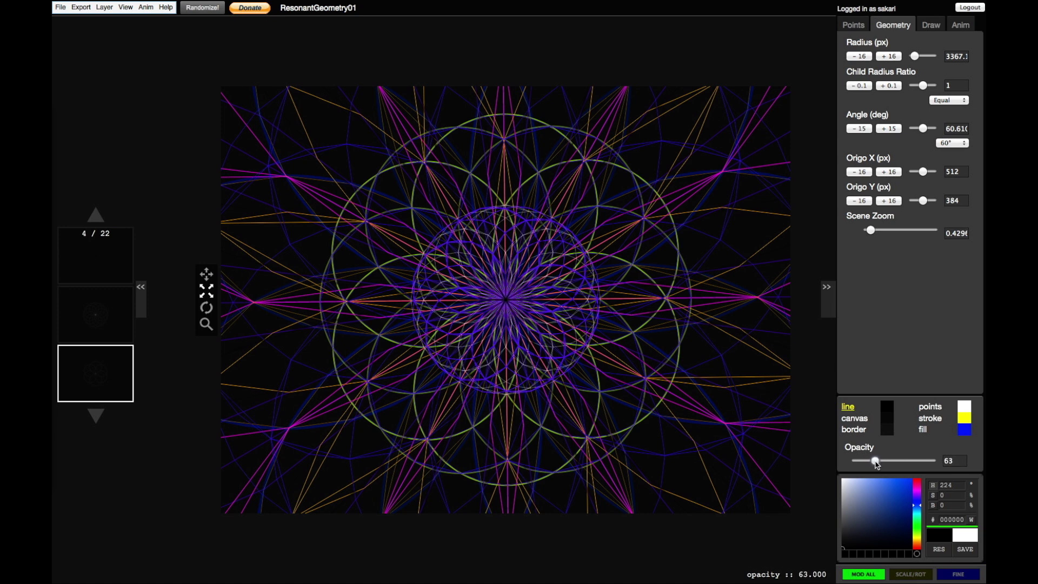
pyautogui.press('e')
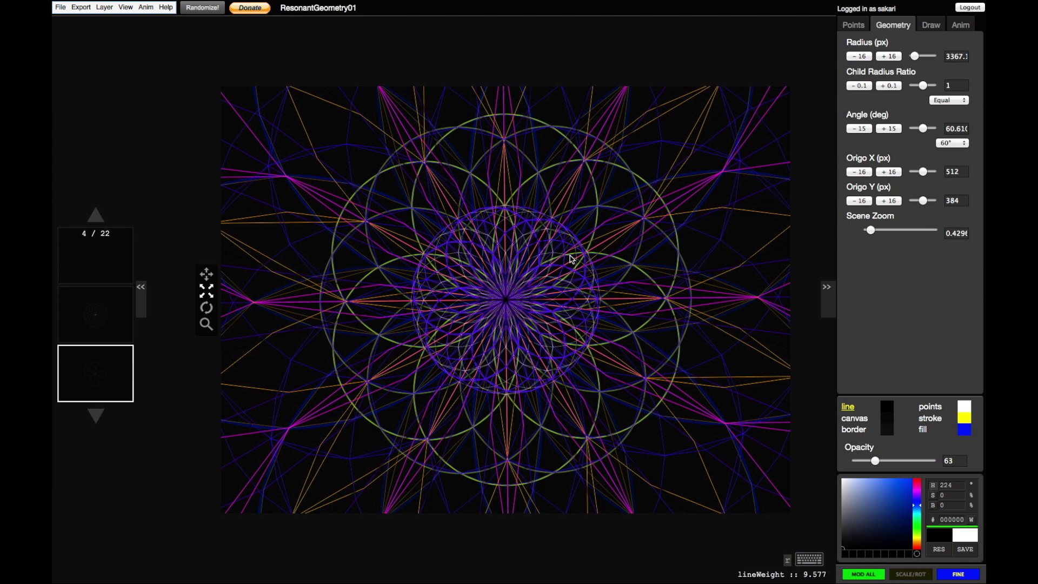
# Step: Recolor the selected layers' lines golden yellow (FFD200) and thicken their line weight to about 16.08
pyautogui.press('r')
pyautogui.press('r')
pyautogui.press('r')
pyautogui.press('r')
pyautogui.press('r')
pyautogui.press('r')
pyautogui.press('r')
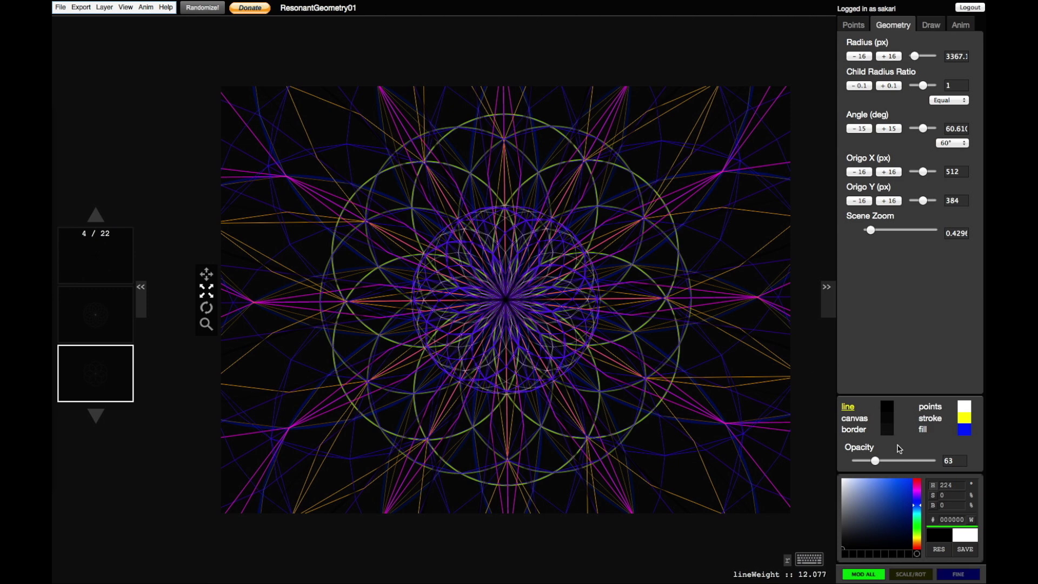
pyautogui.moveTo(903, 496); pyautogui.dragTo(913, 479)
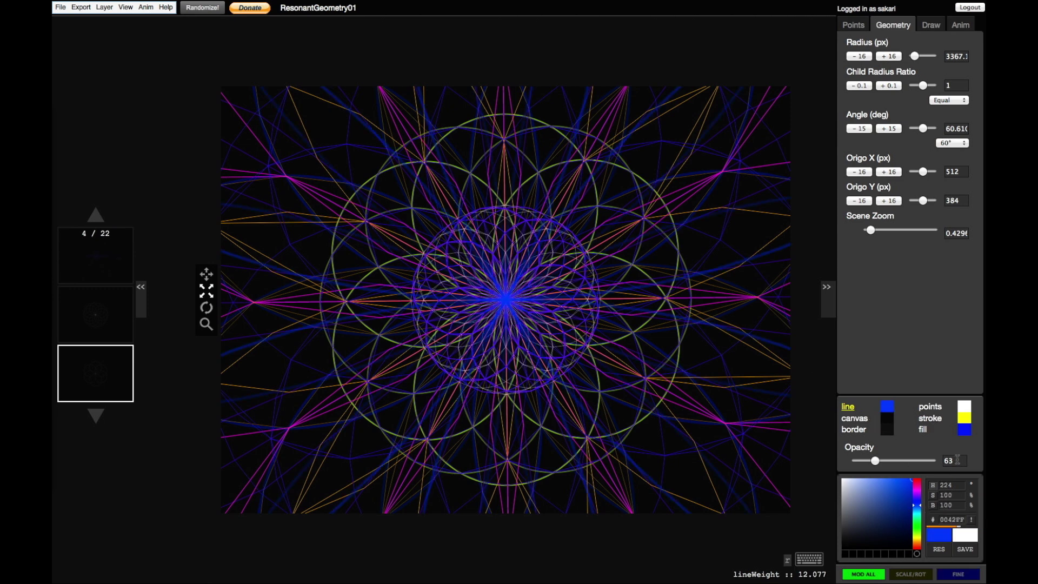
pyautogui.moveTo(918, 539); pyautogui.dragTo(918, 543)
pyautogui.hotkey('shift', 'r')
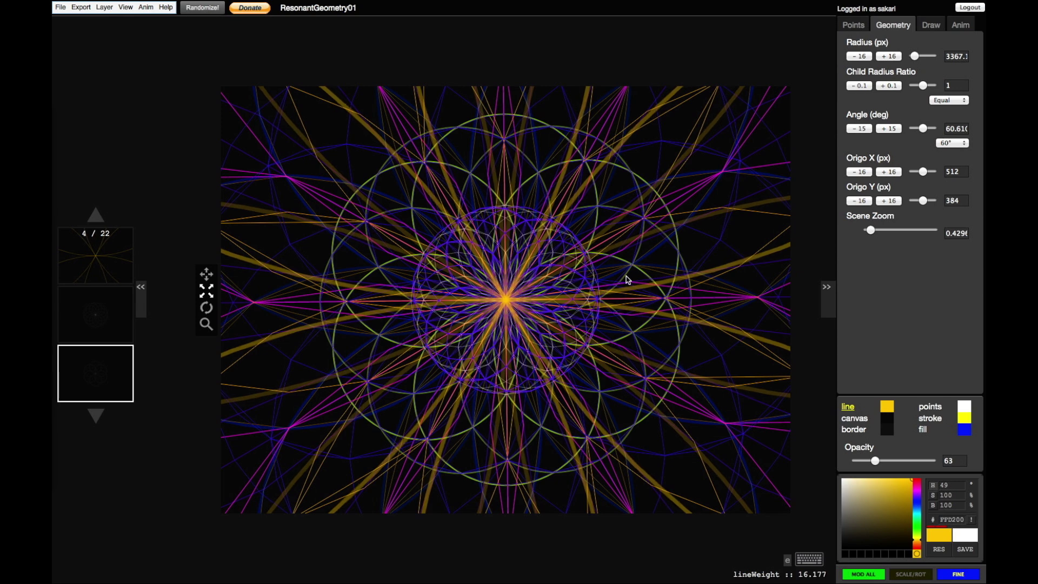
pyautogui.hotkey('shift', 'r')
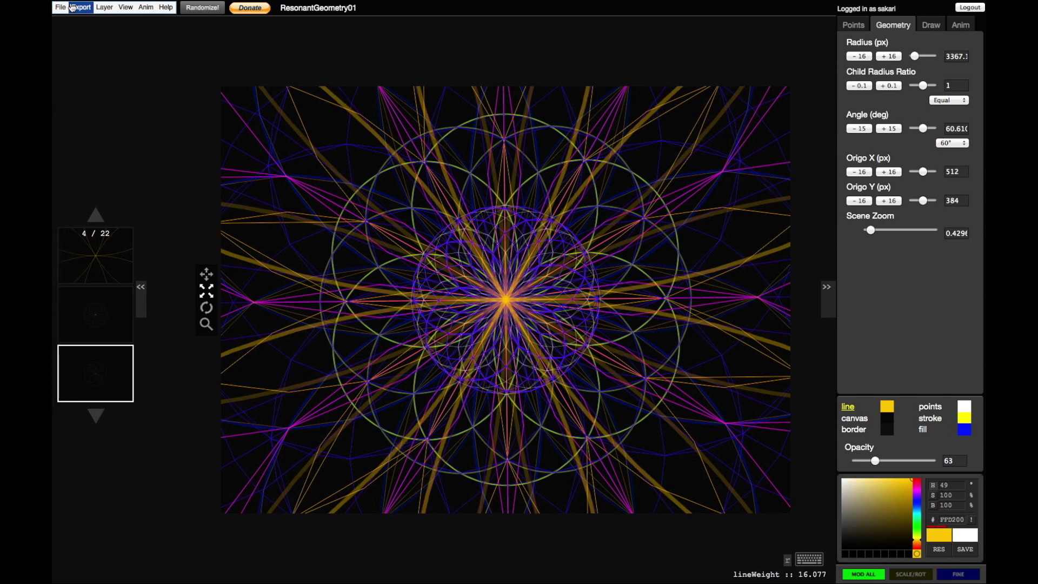
# Step: Save the scene to the cloud under its current name
pyautogui.click(60, 7)
pyautogui.click(81, 59)
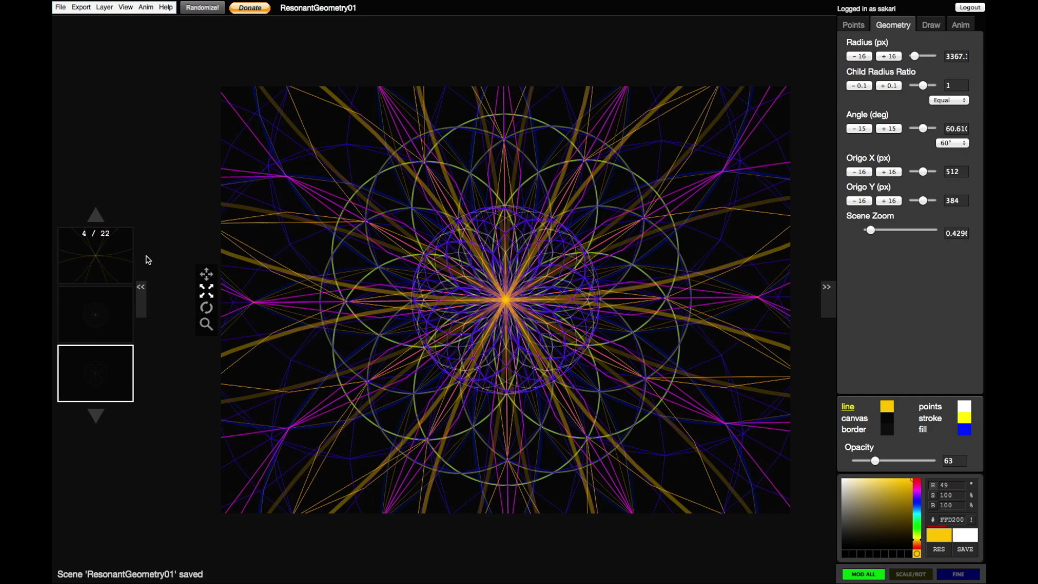
# Step: Lower the golden yellow lines' opacity to 19
pyautogui.click(206, 324)
pyautogui.moveTo(505, 316); pyautogui.dragTo(537, 215)
pyautogui.hotkey('shift', 'v')
pyautogui.hotkey('shift', 'v')
pyautogui.hotkey('shift', 'v')
pyautogui.hotkey('shift', 'v')
pyautogui.hotkey('shift', 'v')
pyautogui.hotkey('shift', 'v')
pyautogui.hotkey('shift', 'v')
pyautogui.hotkey('shift', 'v')
pyautogui.hotkey('shift', 'v')
pyautogui.hotkey('shift', 'v')
pyautogui.hotkey('shift', 'v')
pyautogui.hotkey('shift', 'v')
pyautogui.hotkey('shift', 'v')
pyautogui.hotkey('shift', 'v')
pyautogui.hotkey('shift', 'v')
pyautogui.hotkey('shift', 'v')
pyautogui.hotkey('shift', 'v')
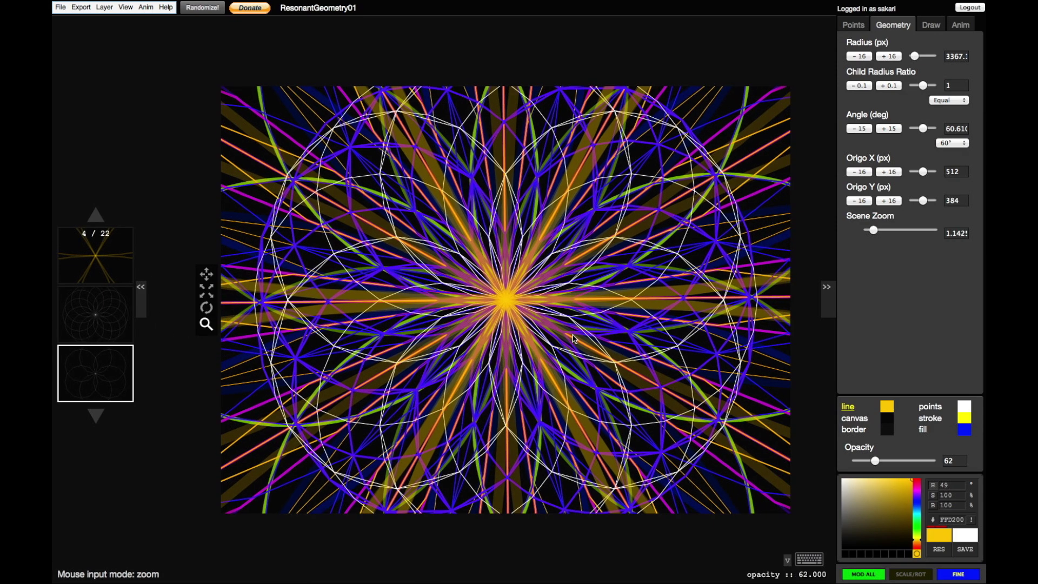
pyautogui.hotkey('shift', 'v')
pyautogui.hotkey('shift', 'v')
pyautogui.hotkey('shift', 'v')
pyautogui.hotkey('shift', 'v')
pyautogui.hotkey('shift', 'v')
pyautogui.hotkey('shift', 'v')
pyautogui.hotkey('shift', 'v')
pyautogui.hotkey('shift', 'v')
pyautogui.hotkey('shift', 'v')
pyautogui.hotkey('shift', 'v')
pyautogui.hotkey('shift', 'v')
pyautogui.hotkey('shift', 'v')
pyautogui.hotkey('shift', 'v')
pyautogui.hotkey('shift', 'v')
pyautogui.hotkey('shift', 'v')
pyautogui.hotkey('shift', 'v')
pyautogui.hotkey('shift', 'v')
pyautogui.hotkey('shift', 'v')
pyautogui.hotkey('shift', 'v')
pyautogui.hotkey('shift', 'v')
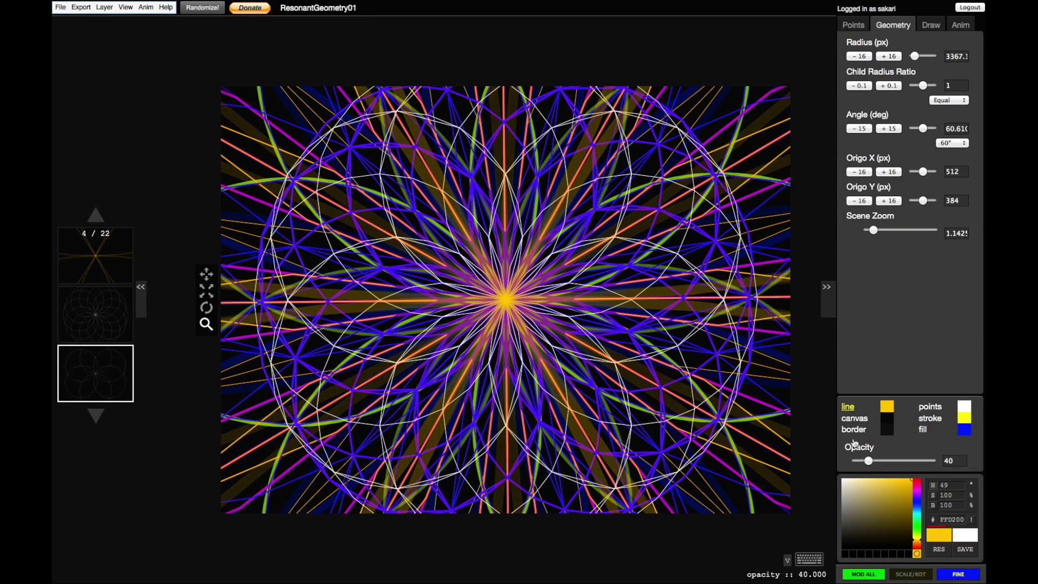
pyautogui.hotkey('shift', 'v')
pyautogui.hotkey('shift', 'v')
pyautogui.moveTo(485, 230); pyautogui.dragTo(495, 258)
pyautogui.moveTo(516, 331); pyautogui.dragTo(521, 270)
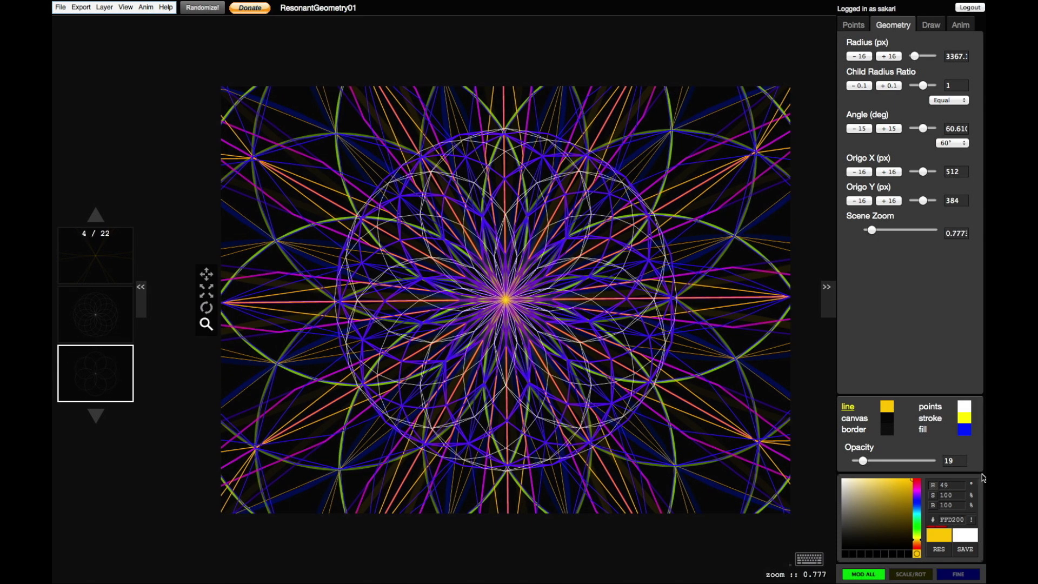
# Step: Set the golden yellow lines' opacity to 69 and scale all layers together to a radius of about 3248 px
pyautogui.moveTo(869, 463)
pyautogui.mouseDown()
pyautogui.moveTo(888, 461)
pyautogui.moveTo(879, 463)
pyautogui.mouseUp()
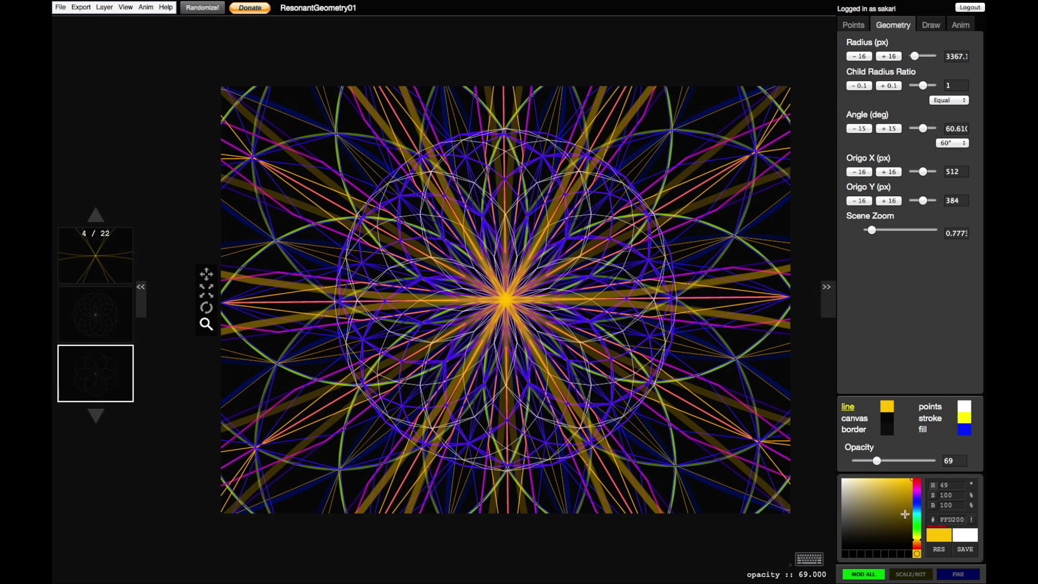
pyautogui.click(872, 577)
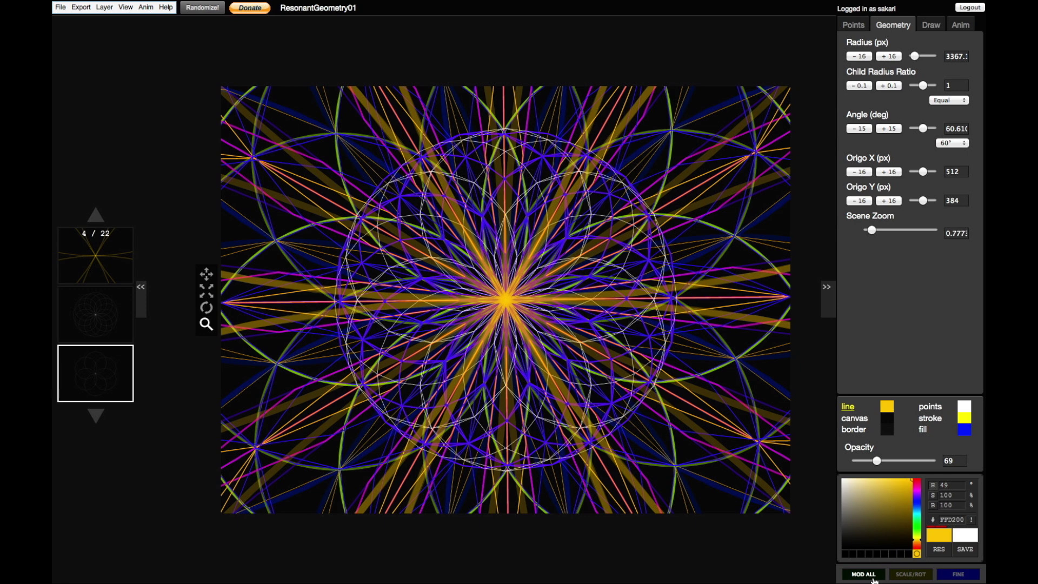
pyautogui.click(873, 577)
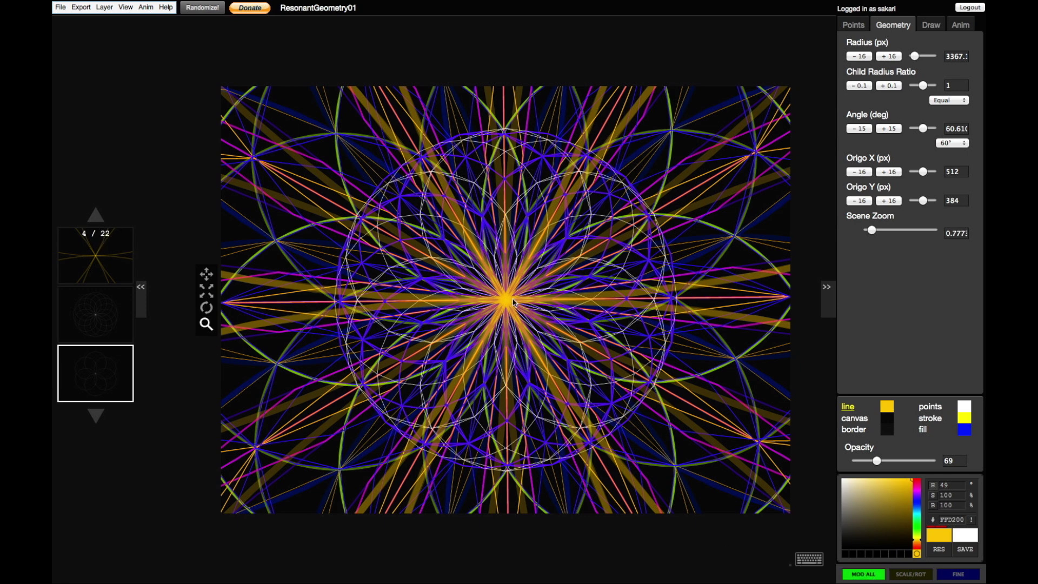
pyautogui.press('2')
pyautogui.moveTo(516, 330); pyautogui.dragTo(502, 272)
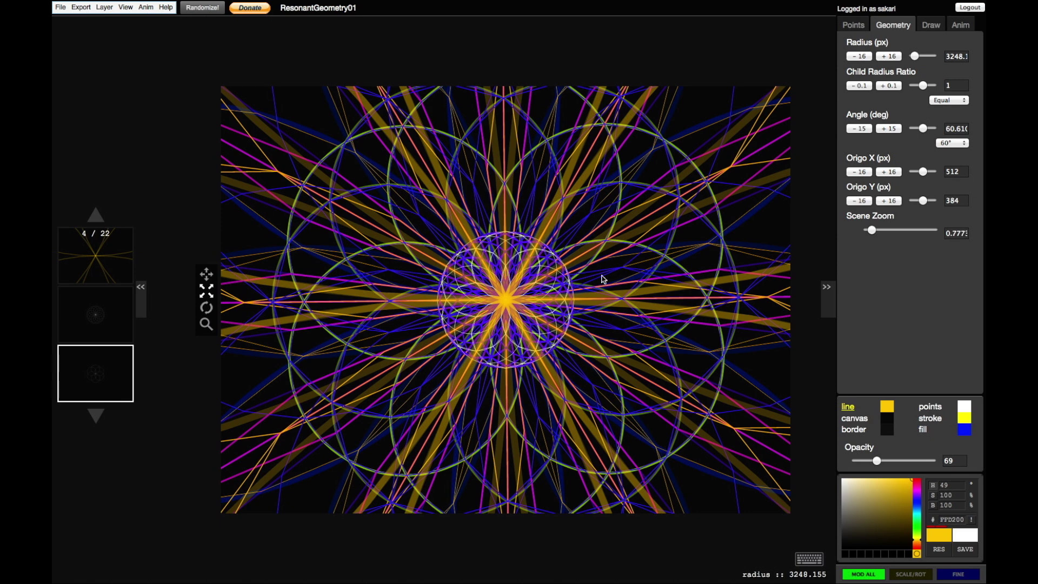
pyautogui.press('space')
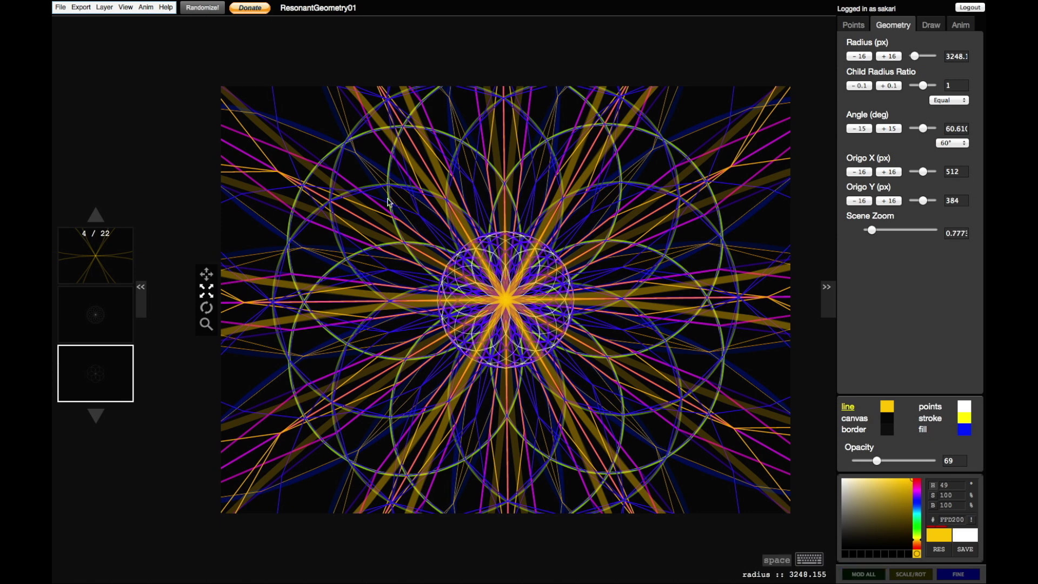
# Step: Save the scene to the cloud under the new name ResonantGeometry02
pyautogui.click(61, 7)
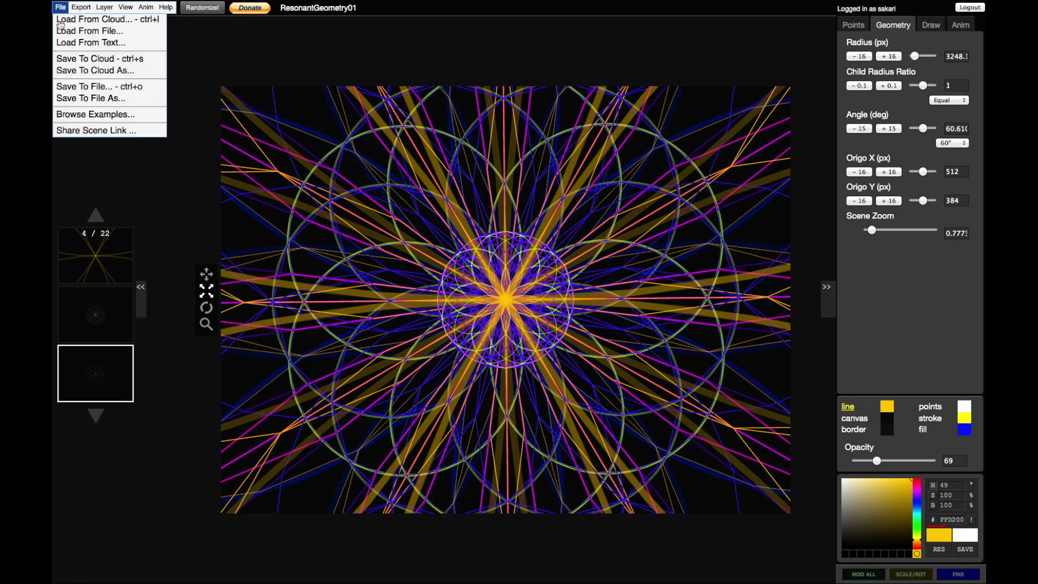
pyautogui.click(80, 80)
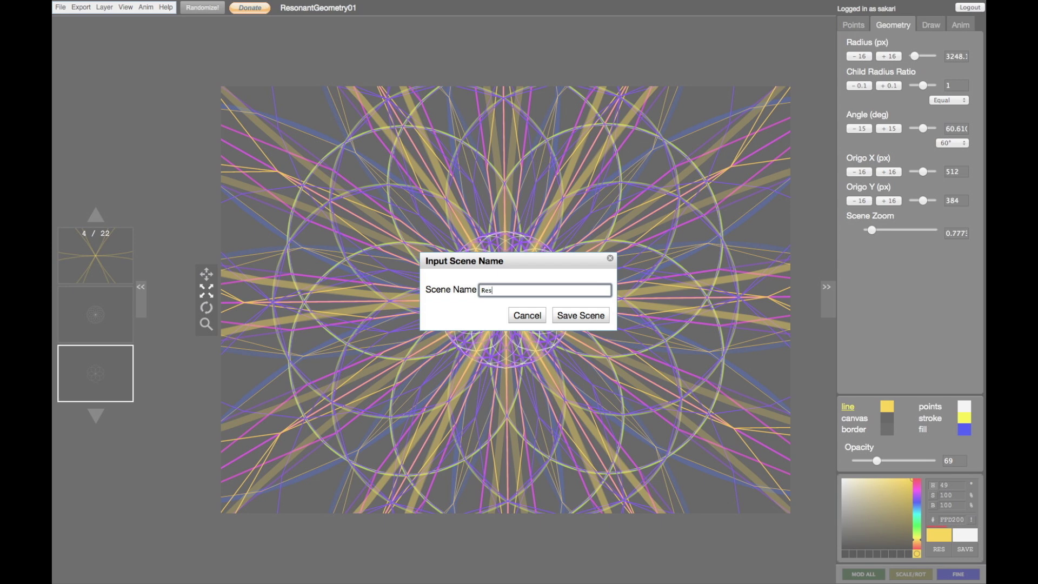
pyautogui.write('ResonantGeometry02')
pyautogui.press('Return')
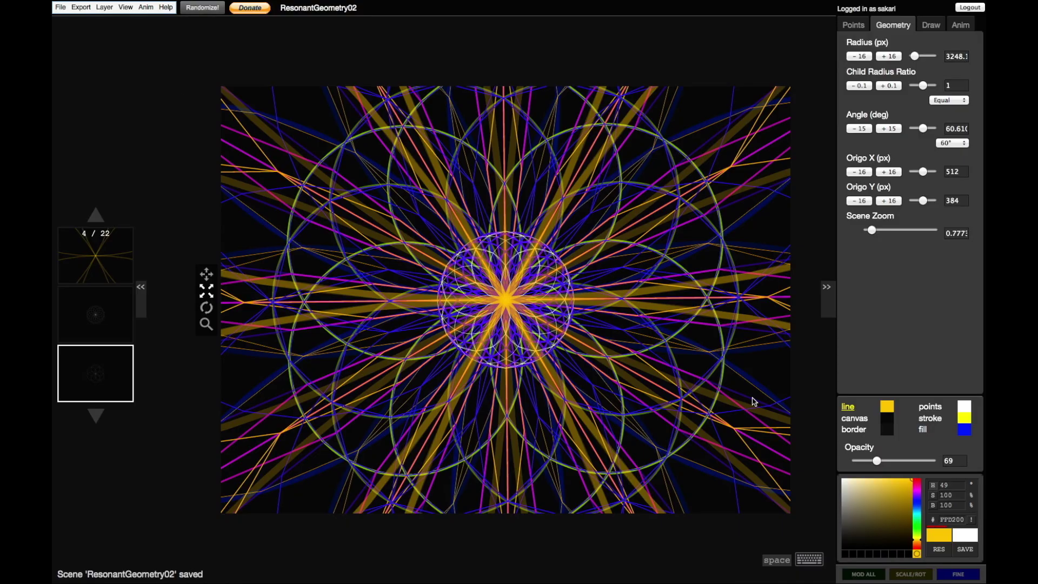
# Step: With all layers affected, thin the lines to a weight of about 15.28 and thicken them again slightly
pyautogui.press('space')
pyautogui.press('space')
pyautogui.press('space')
pyautogui.press('4')
pyautogui.moveTo(518, 330); pyautogui.dragTo(516, 279)
pyautogui.hotkey('shift', 'e')
pyautogui.hotkey('shift', 'e')
pyautogui.hotkey('shift', 'e')
pyautogui.hotkey('shift', 'e')
pyautogui.hotkey('shift', 'e')
pyautogui.hotkey('shift', 'e')
pyautogui.hotkey('shift', 'e')
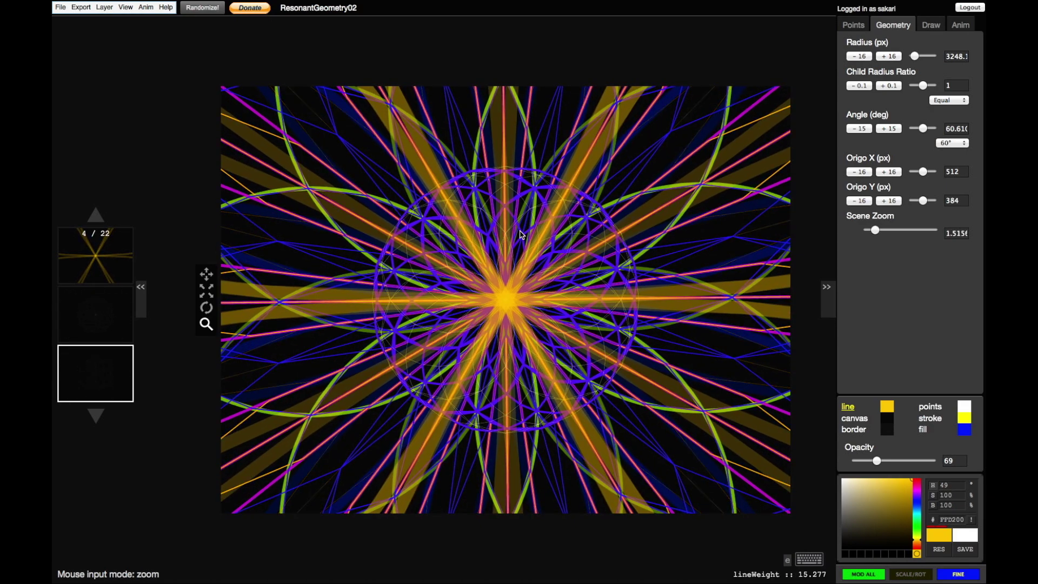
pyautogui.hotkey('shift', 'r')
pyautogui.hotkey('shift', 'r')
pyautogui.hotkey('shift', 'r')
# Step: Lower the child radius ratio of all layers together to about 0.992
pyautogui.press('q')
pyautogui.press('q')
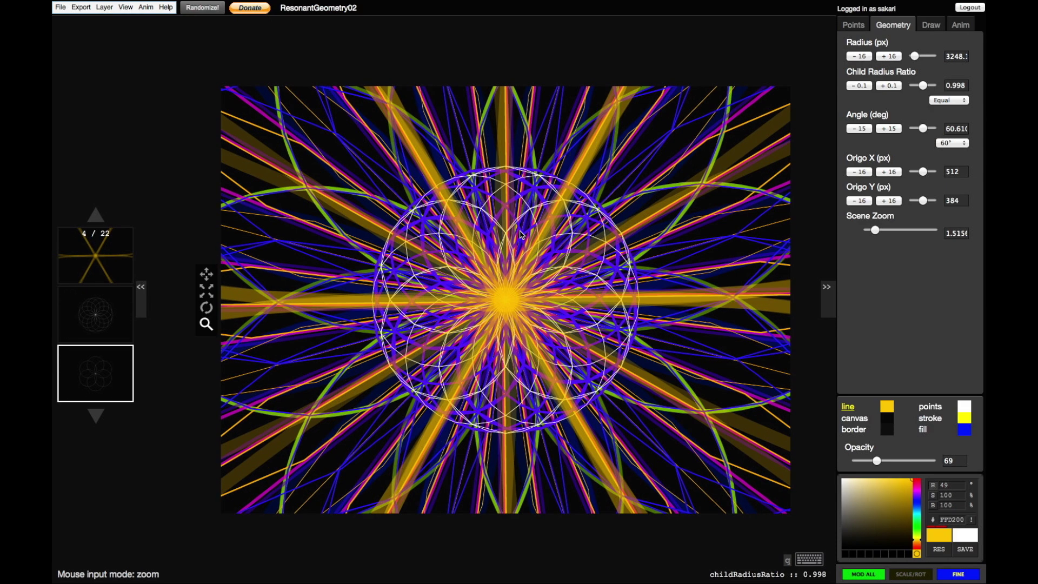
pyautogui.press('q')
pyautogui.press('q')
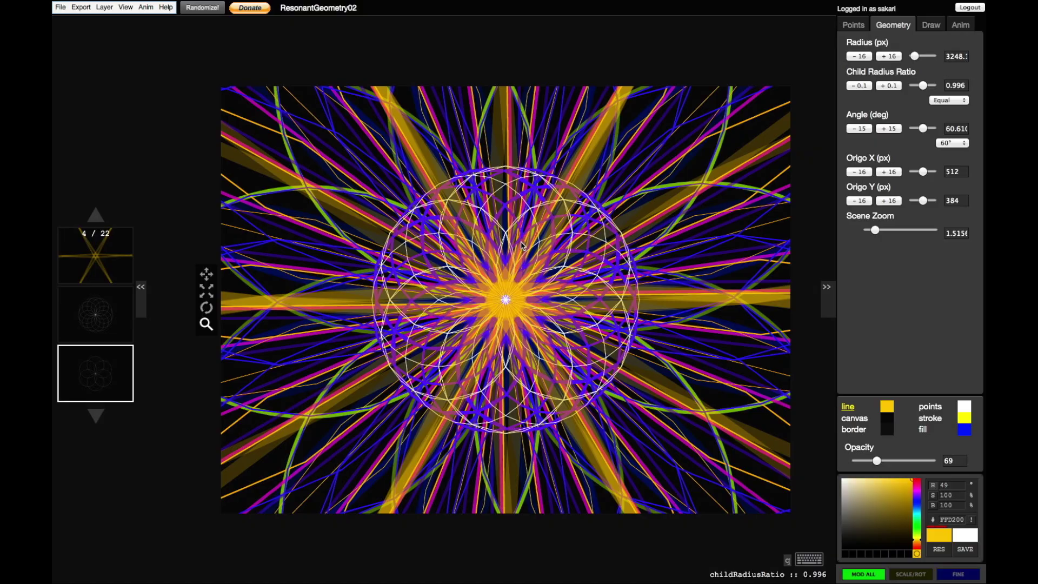
pyautogui.press('space')
pyautogui.press('space')
pyautogui.hotkey('shift', 'q')
pyautogui.hotkey('shift', 'q')
pyautogui.hotkey('shift', 'q')
pyautogui.hotkey('shift', 'w')
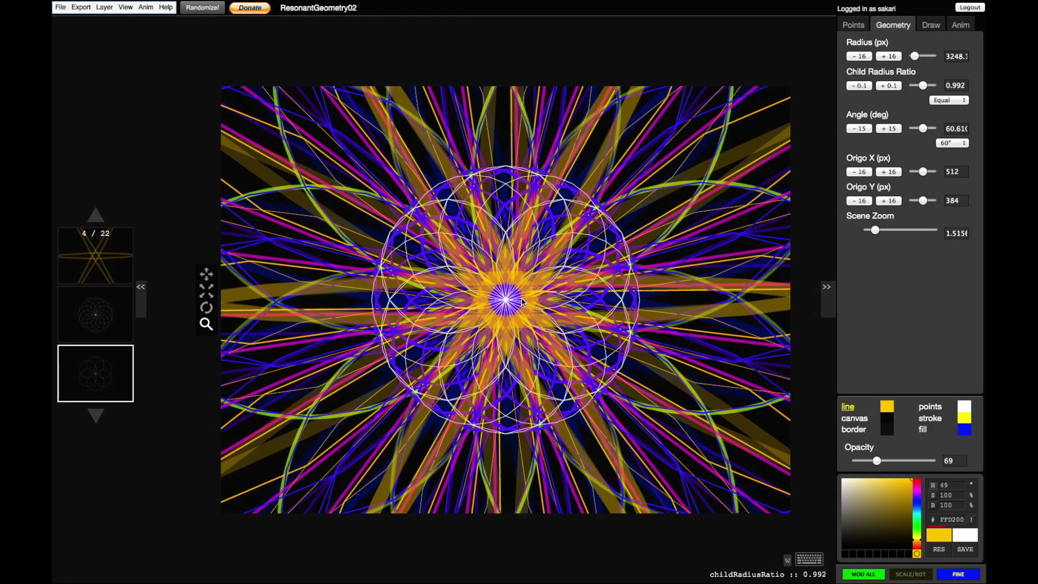
# Step: Raise the child radius ratio of all layers together to about 1.038
pyautogui.press('w')
pyautogui.press('w')
pyautogui.press('w')
pyautogui.press('w')
pyautogui.press('w')
pyautogui.press('w')
pyautogui.press('w')
pyautogui.press('w')
pyautogui.press('w')
pyautogui.press('w')
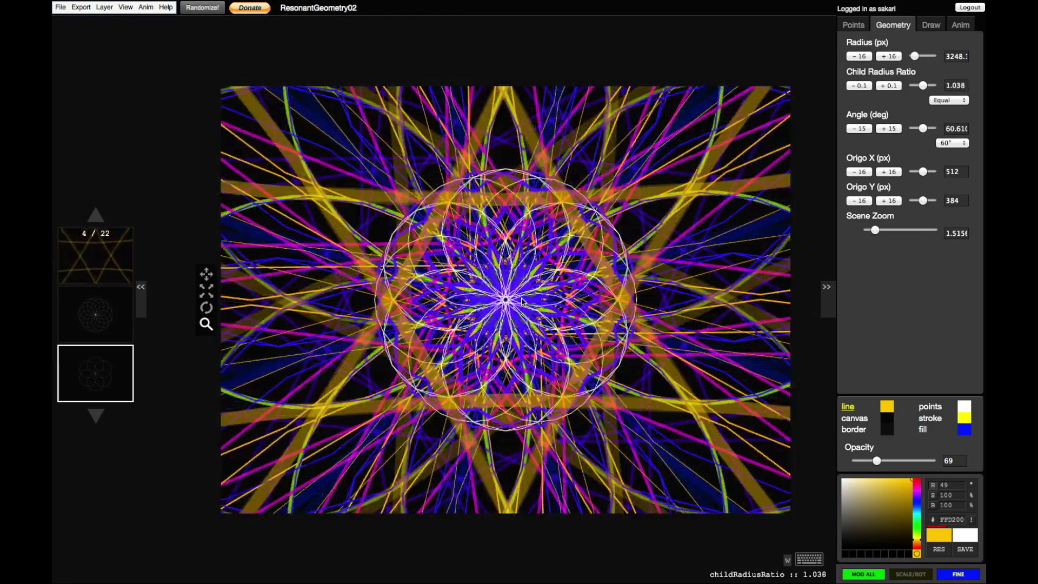
# Step: Reduce the child radius ratio of all layers in fine increments to 1.002
pyautogui.press('q')
pyautogui.press('q')
pyautogui.press('q')
pyautogui.press('q')
pyautogui.press('q')
pyautogui.press('q')
pyautogui.press('q')
pyautogui.press('q')
pyautogui.press('q')
pyautogui.press('q')
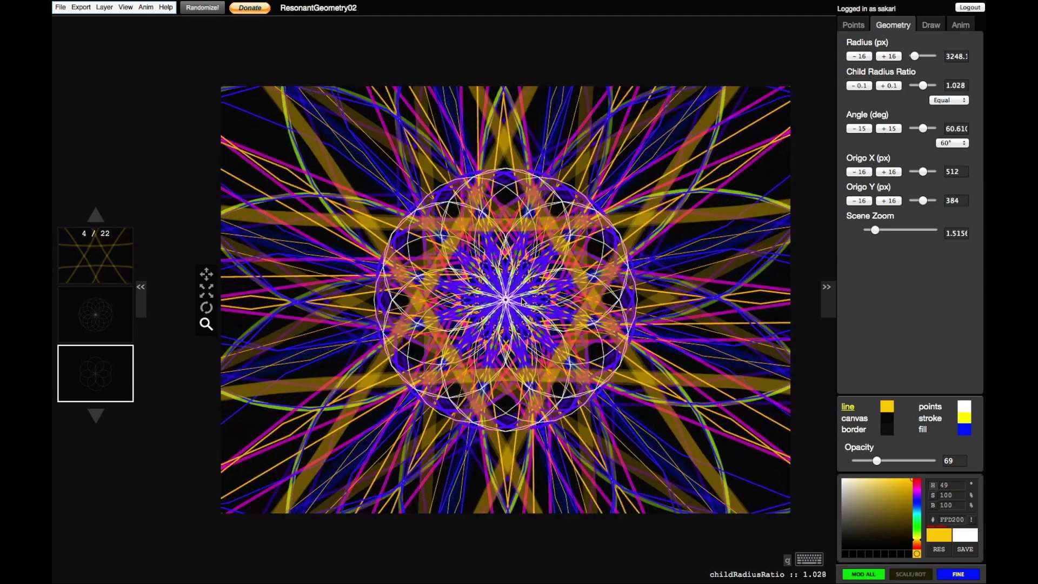
pyautogui.press('q')
pyautogui.press('q')
pyautogui.press('q')
pyautogui.press('q')
pyautogui.press('q')
pyautogui.press('q')
pyautogui.press('q')
pyautogui.press('q')
pyautogui.press('q')
pyautogui.press('q')
pyautogui.press('q')
pyautogui.press('q')
pyautogui.press('q')
pyautogui.press('q')
pyautogui.press('q')
pyautogui.press('q')
pyautogui.press('q')
pyautogui.press('q')
pyautogui.press('q')
pyautogui.press('q')
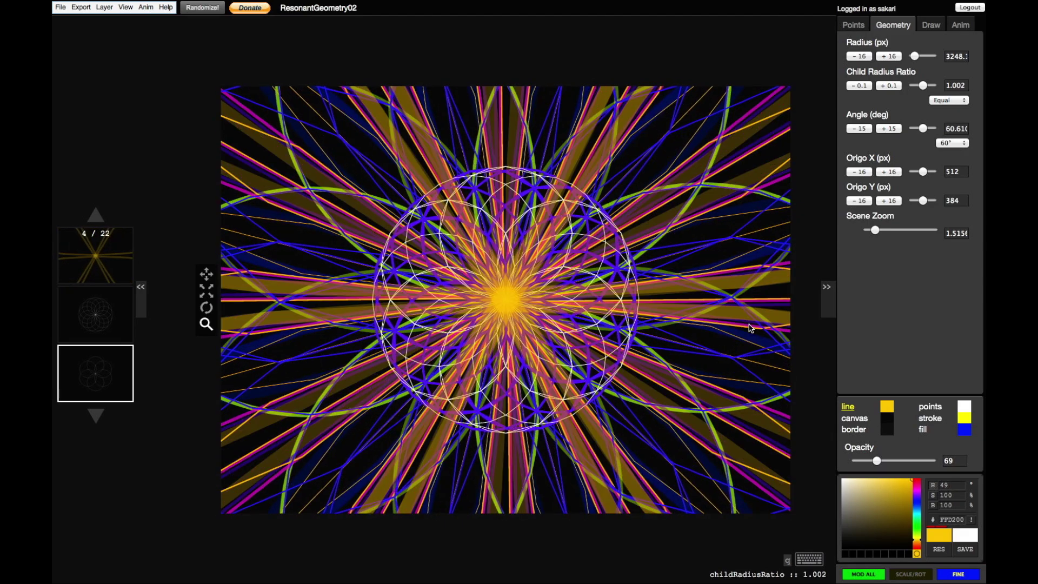
pyautogui.press('q')
pyautogui.press('w')
# Step: Scale all layers together to a radius of about 3076 px
pyautogui.press('2')
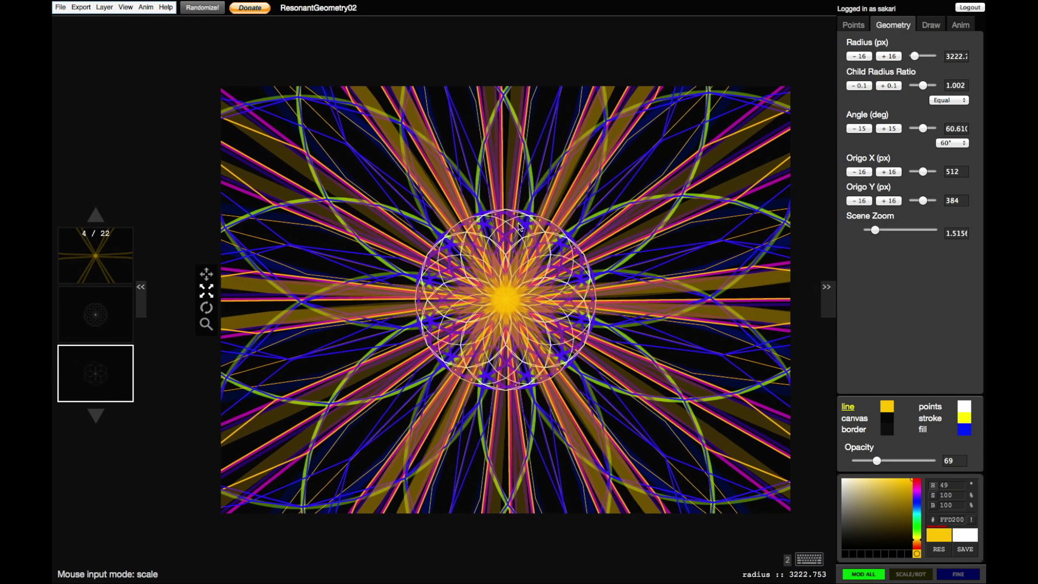
pyautogui.moveTo(519, 227); pyautogui.dragTo(527, 184)
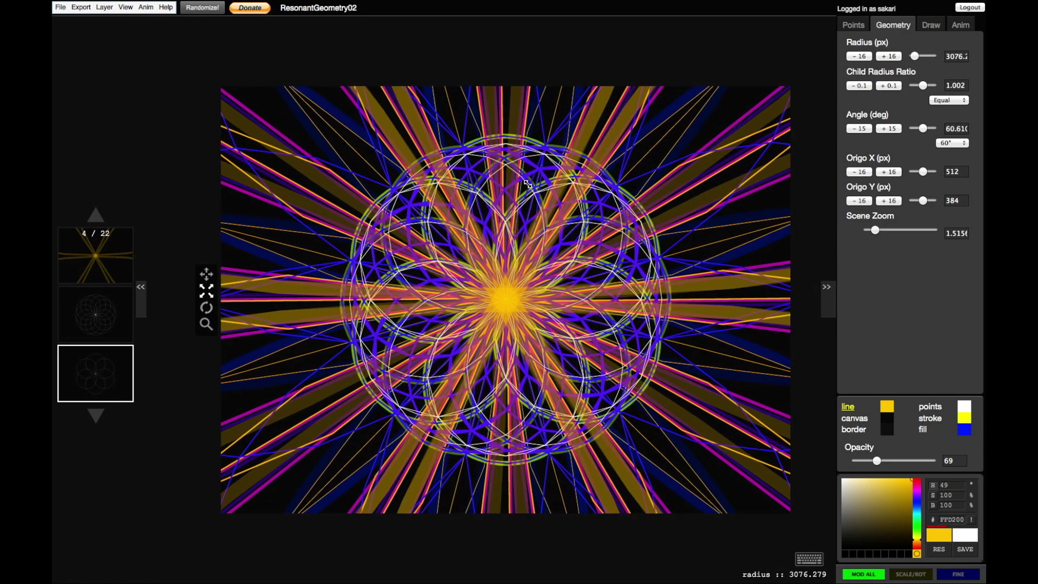
# Step: Try different numbers of points on all layers together, stepping down from 11 to 8
pyautogui.click(854, 25)
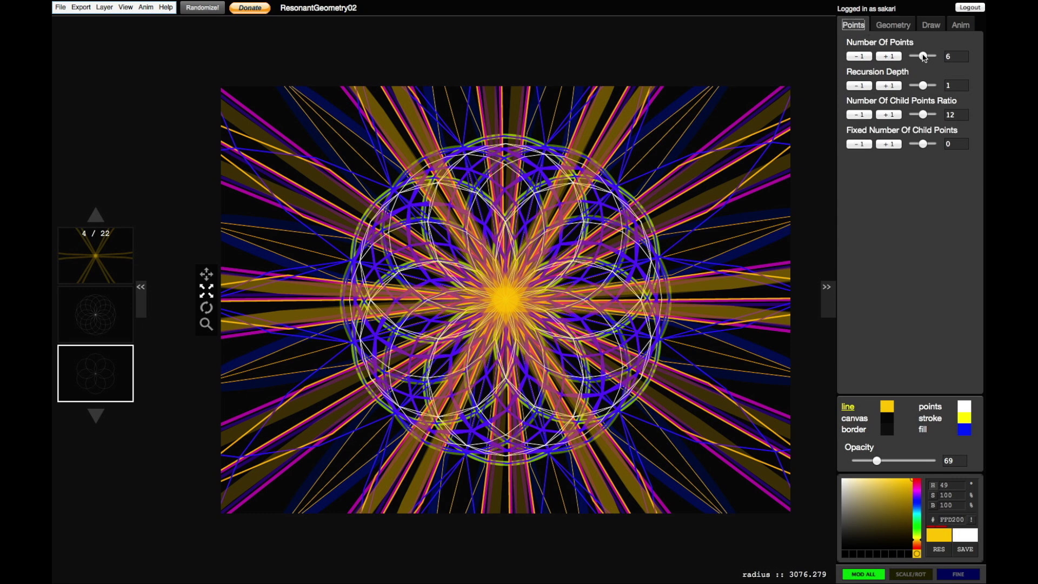
pyautogui.press('2')
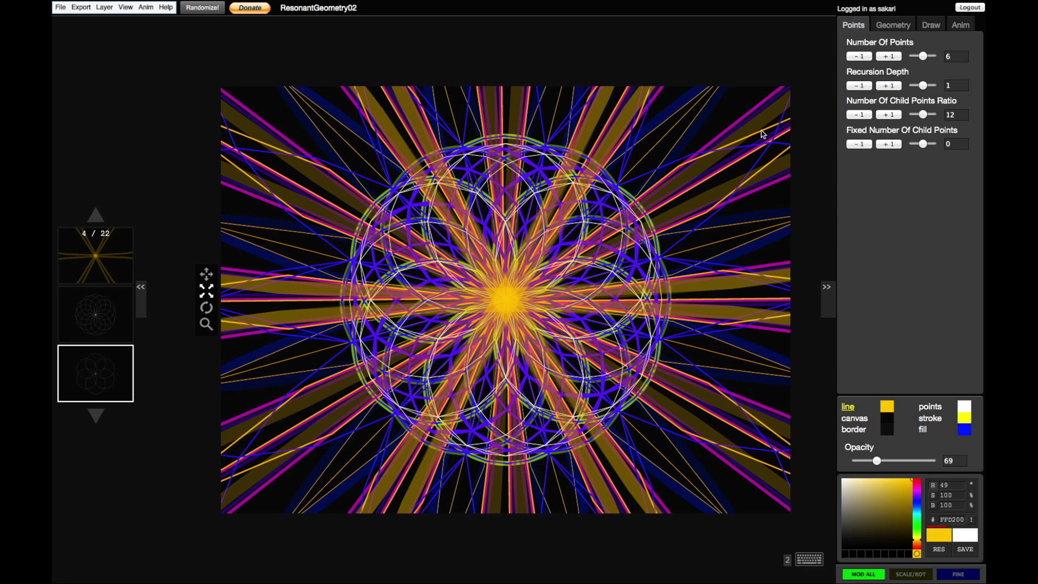
pyautogui.click(867, 60)
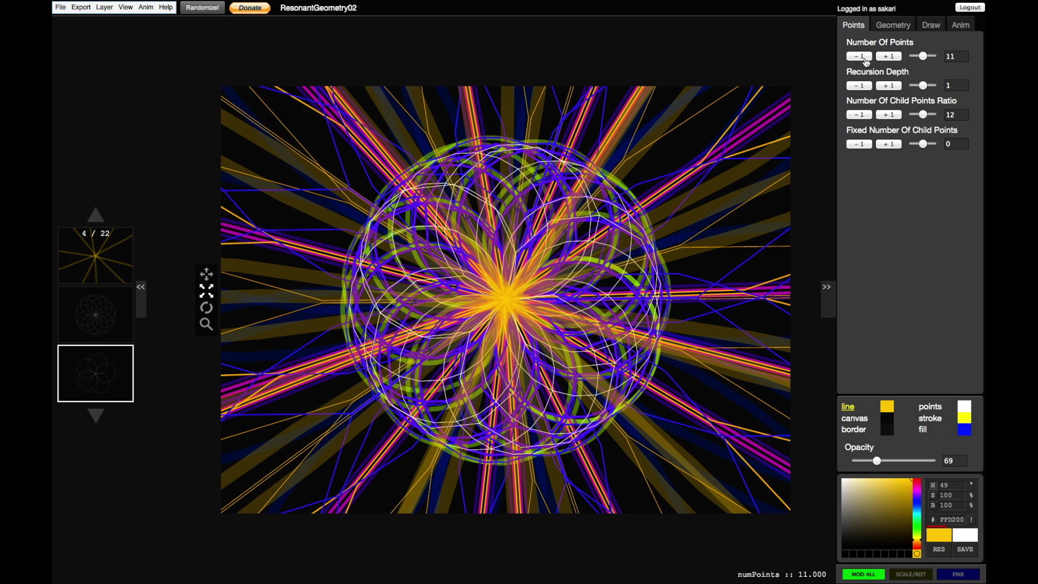
pyautogui.click(866, 62)
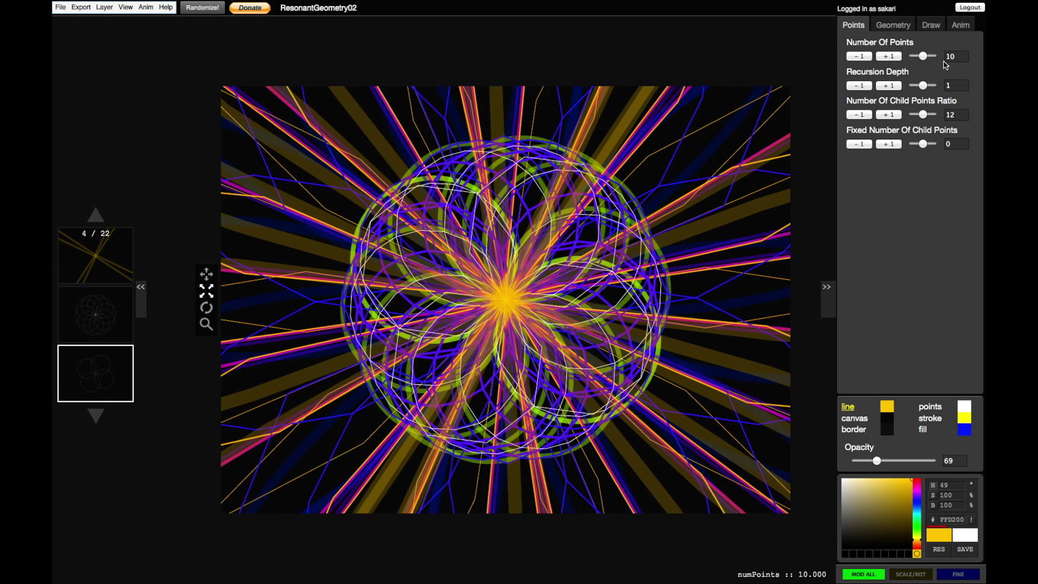
pyautogui.click(862, 58)
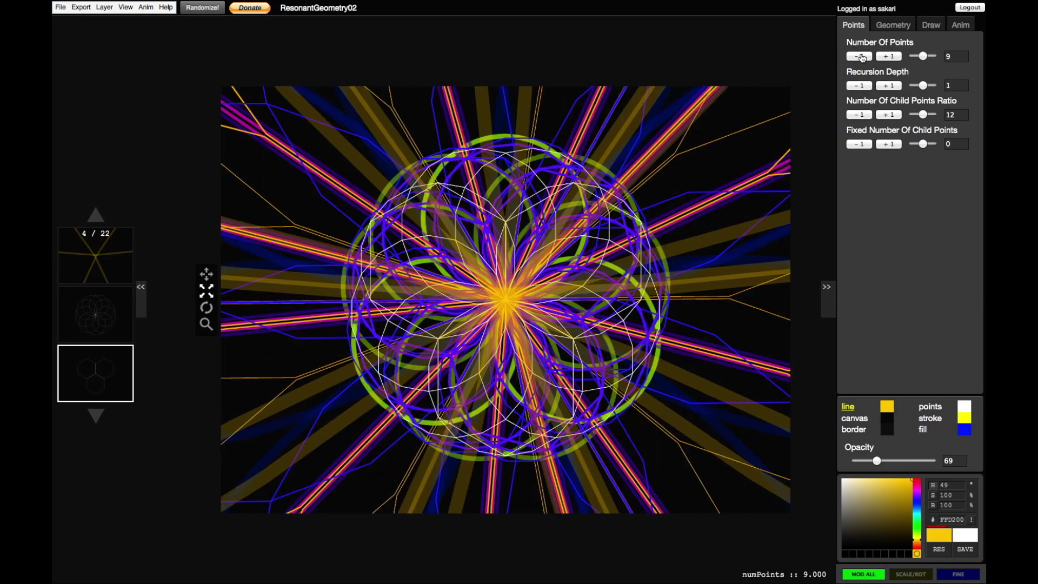
pyautogui.click(862, 57)
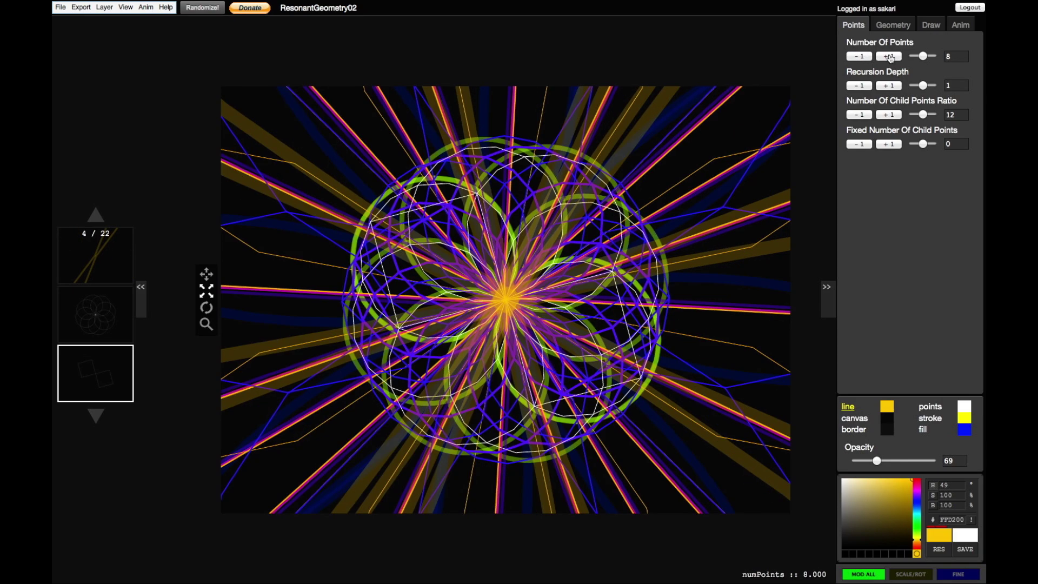
# Step: Raise the number of points of all layers together to at least 18
pyautogui.click(890, 59)
pyautogui.click(891, 59)
pyautogui.tripleClick(890, 58)
pyautogui.doubleClick(891, 59)
pyautogui.tripleClick(891, 58)
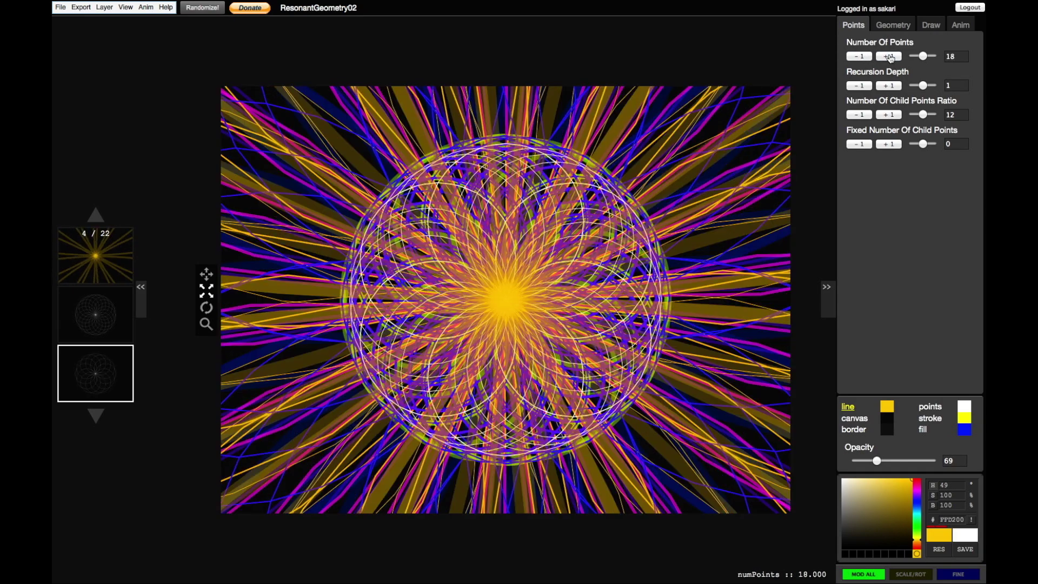
pyautogui.doubleClick(891, 59)
# Step: Bring the number of points of all layers back down to 6
pyautogui.click(860, 57)
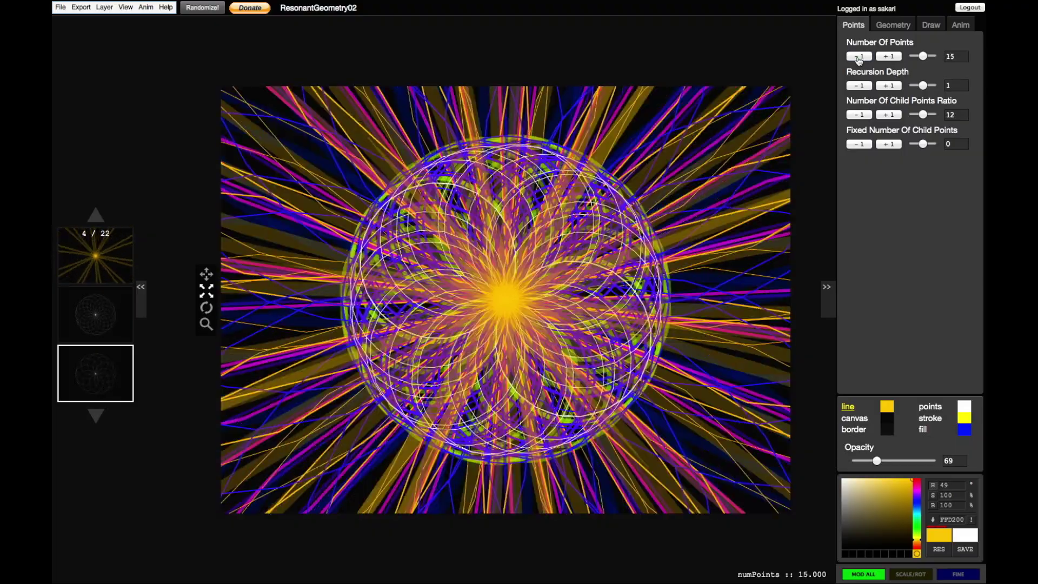
pyautogui.click(859, 58)
pyautogui.click(859, 59)
pyautogui.click(859, 59)
pyautogui.click(859, 58)
pyautogui.click(859, 59)
pyautogui.click(859, 59)
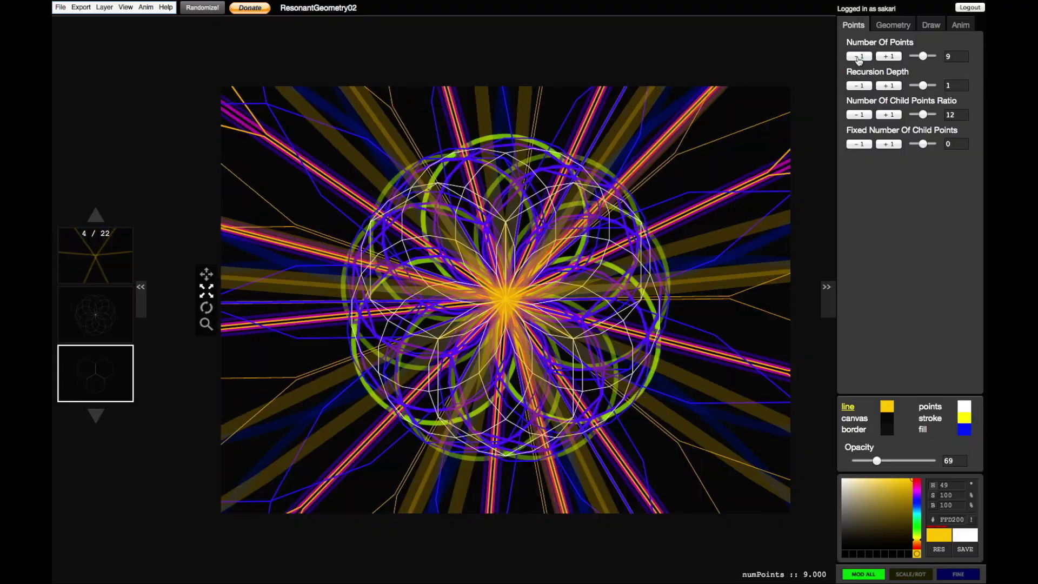
pyautogui.click(859, 58)
pyautogui.click(859, 57)
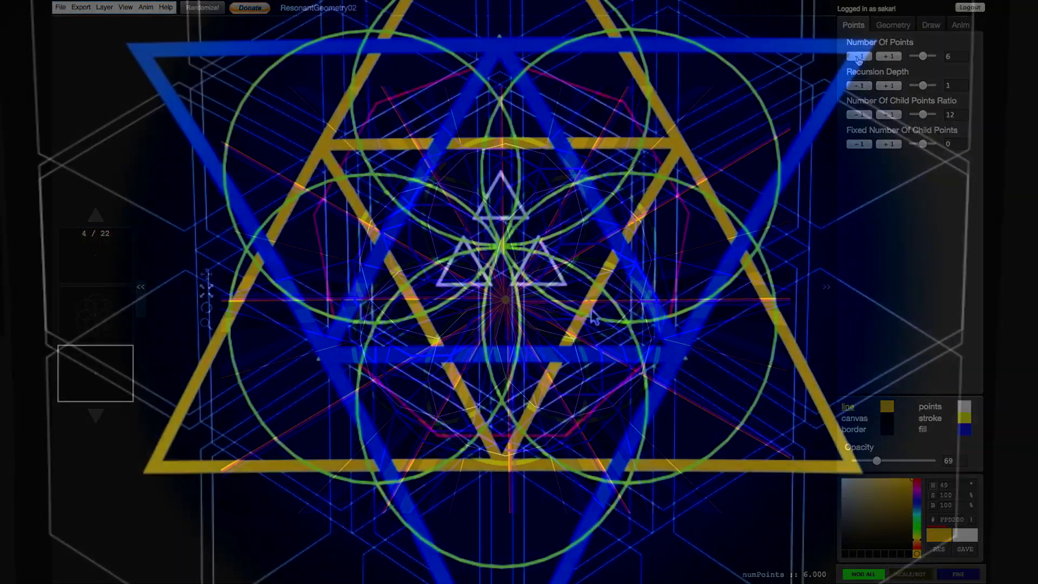